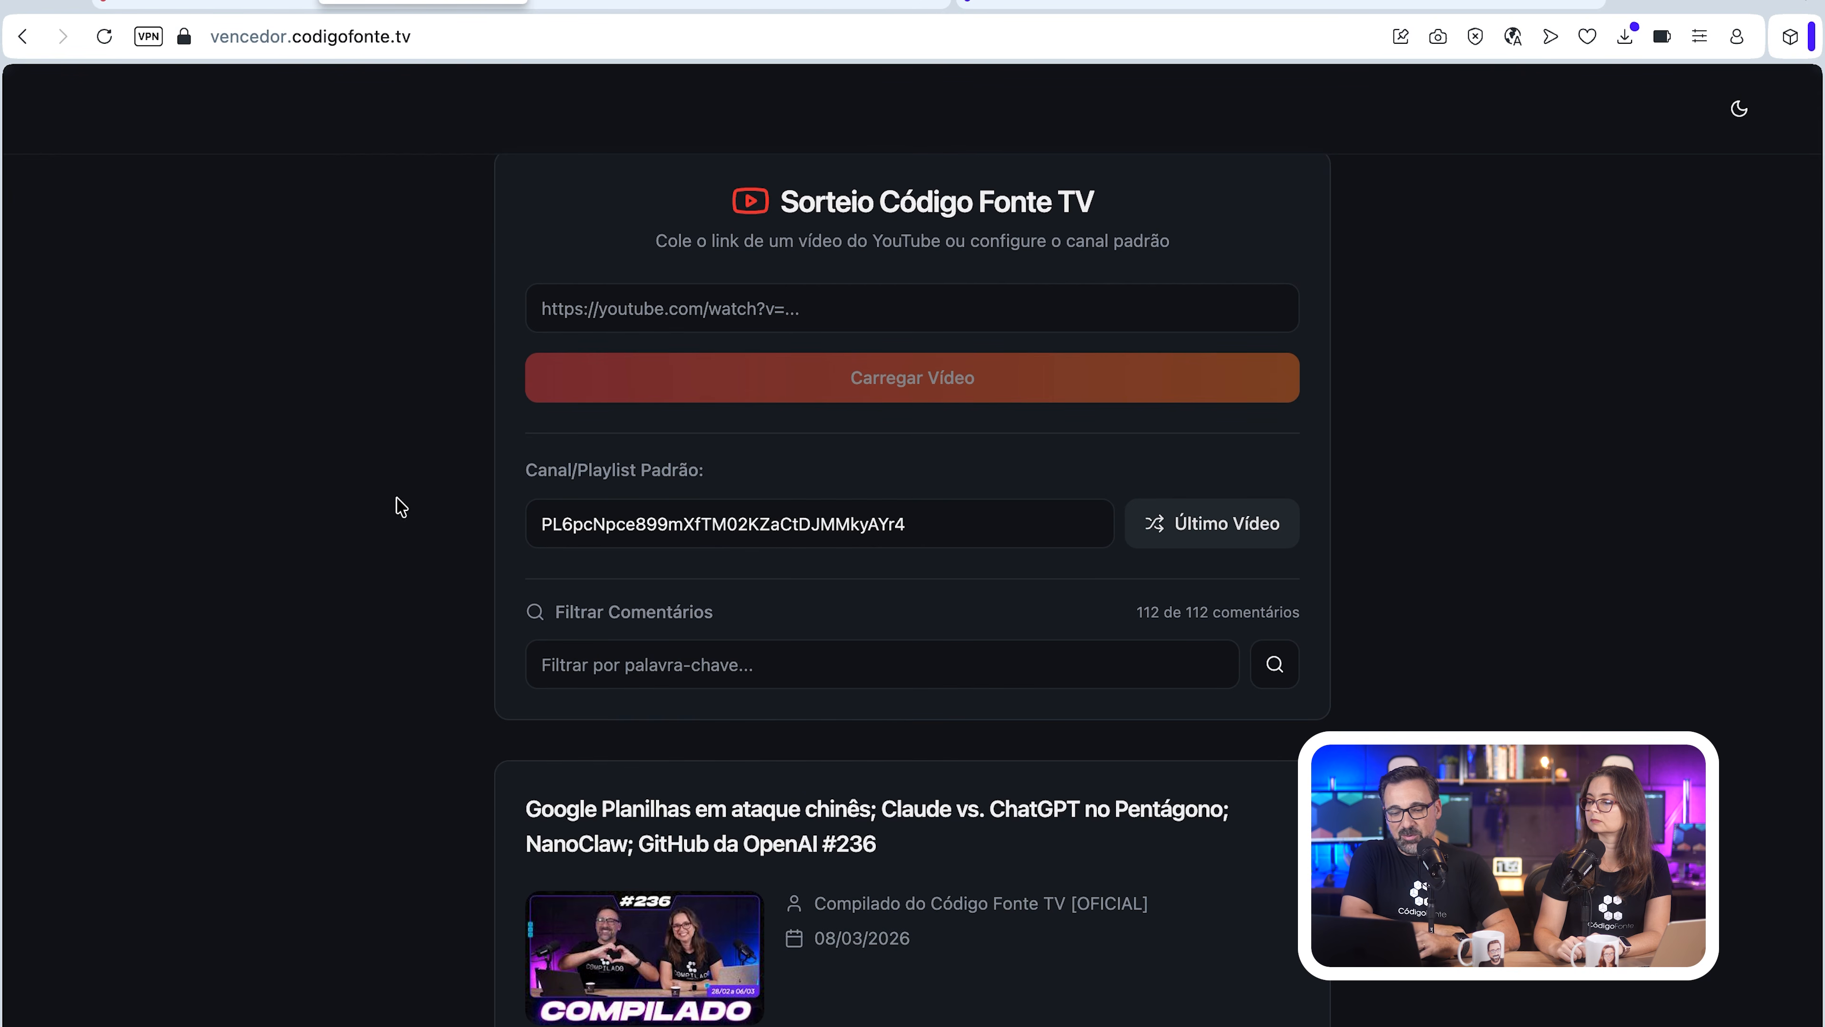
# Step: Draw a random winner from the loaded video's comments and download the winner's result image
pyautogui.scroll(-10, 394, 518)
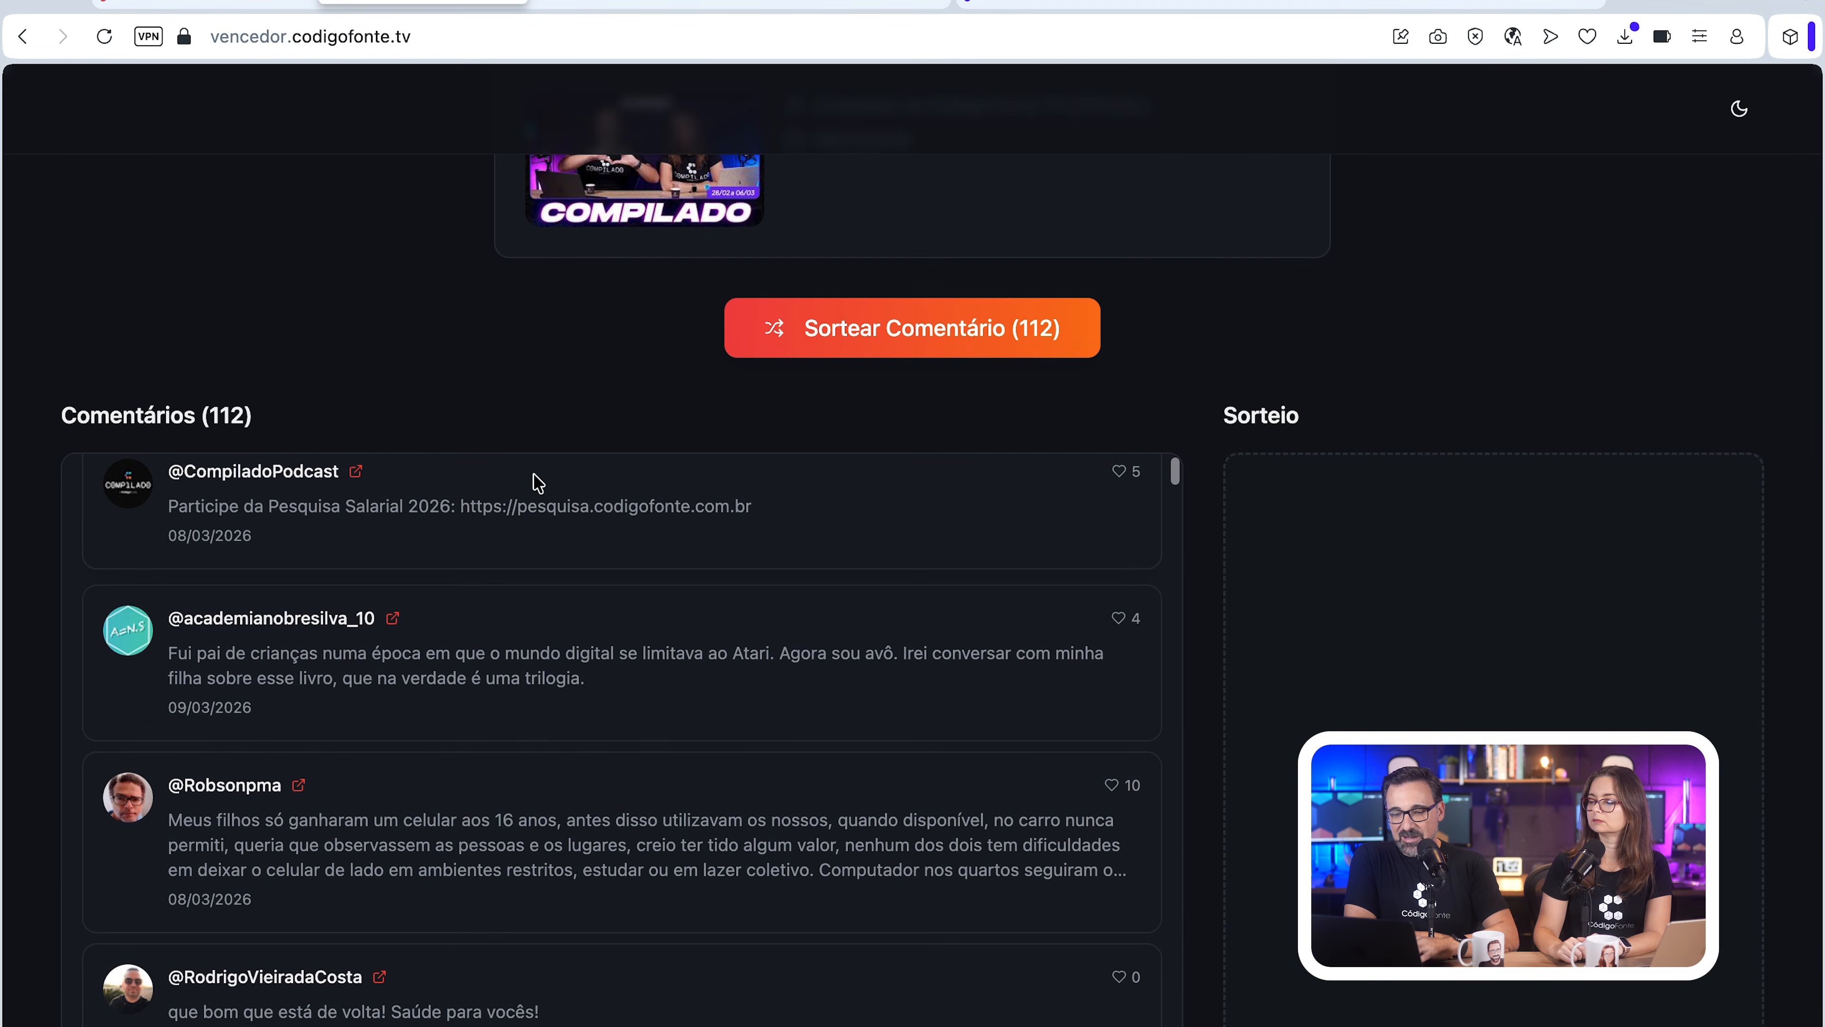
pyautogui.click(822, 351)
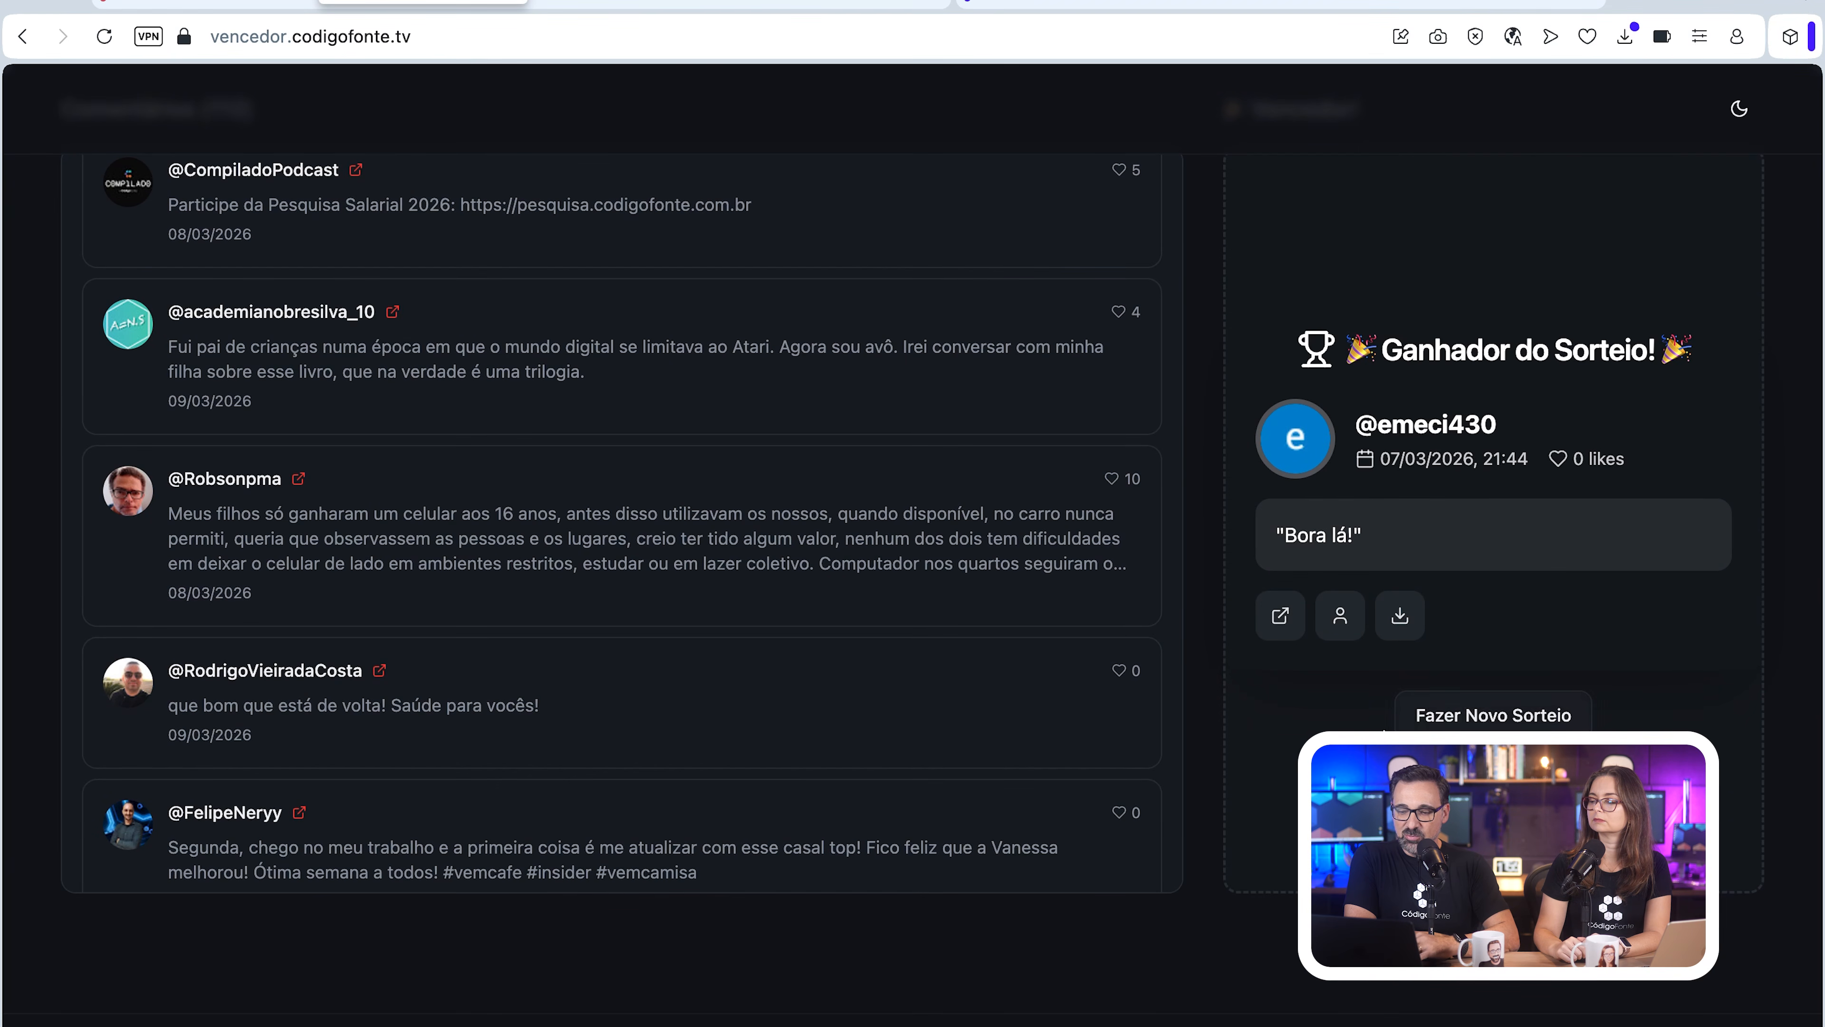
pyautogui.click(1400, 619)
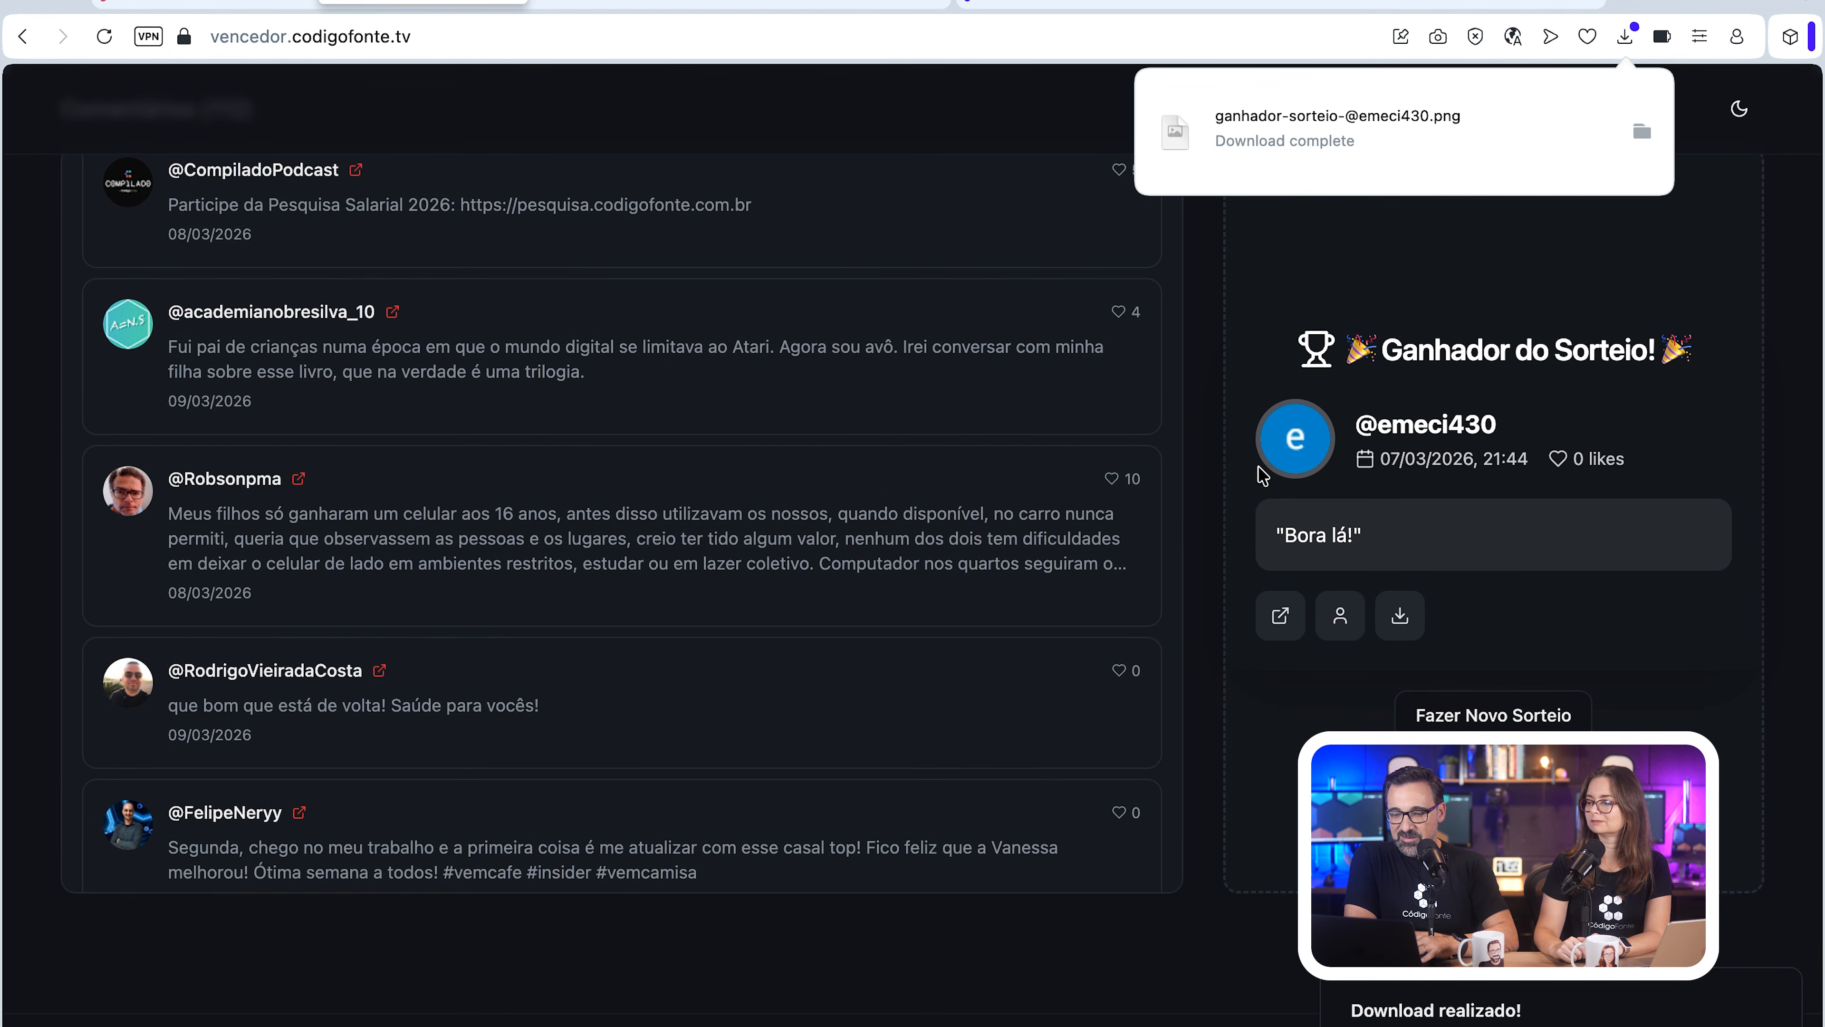
pyautogui.scroll(15, 1208, 495)
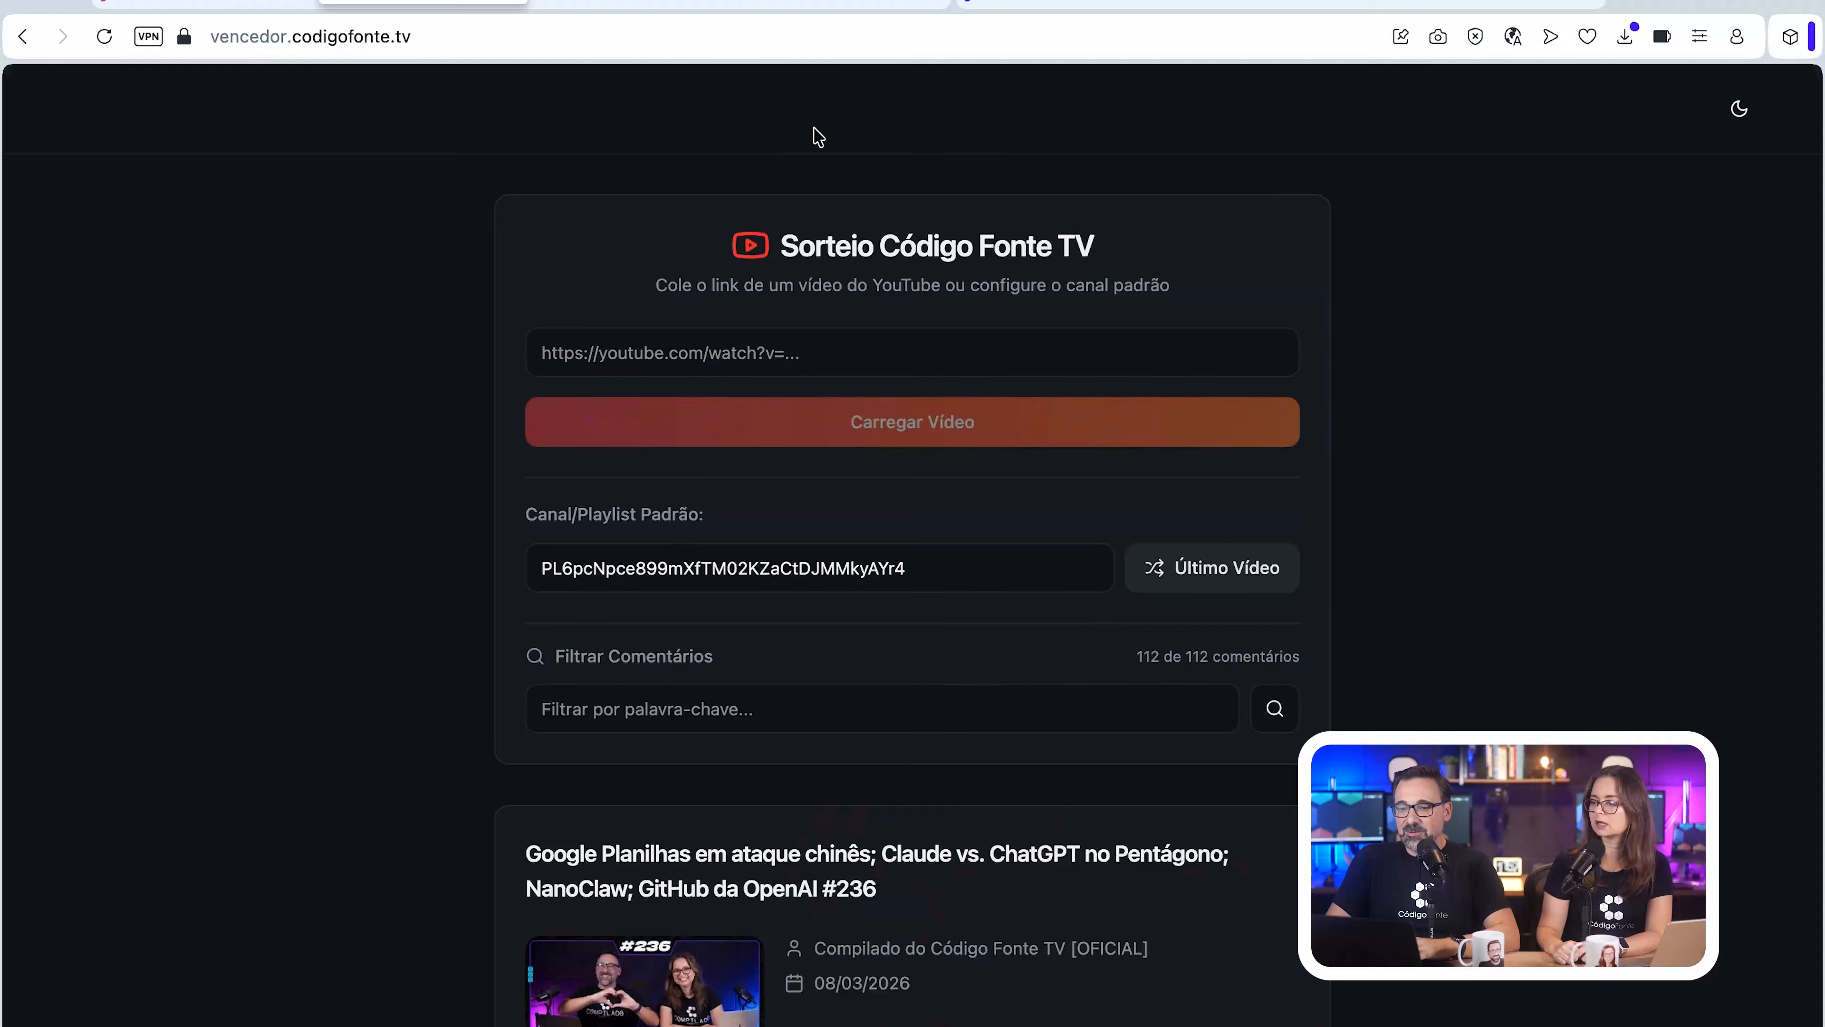
# Step: Switch to the Supabase dashboard and look over the sorteio-codigofontetv project's overview and SQL Editor
pyautogui.click(815, 3)
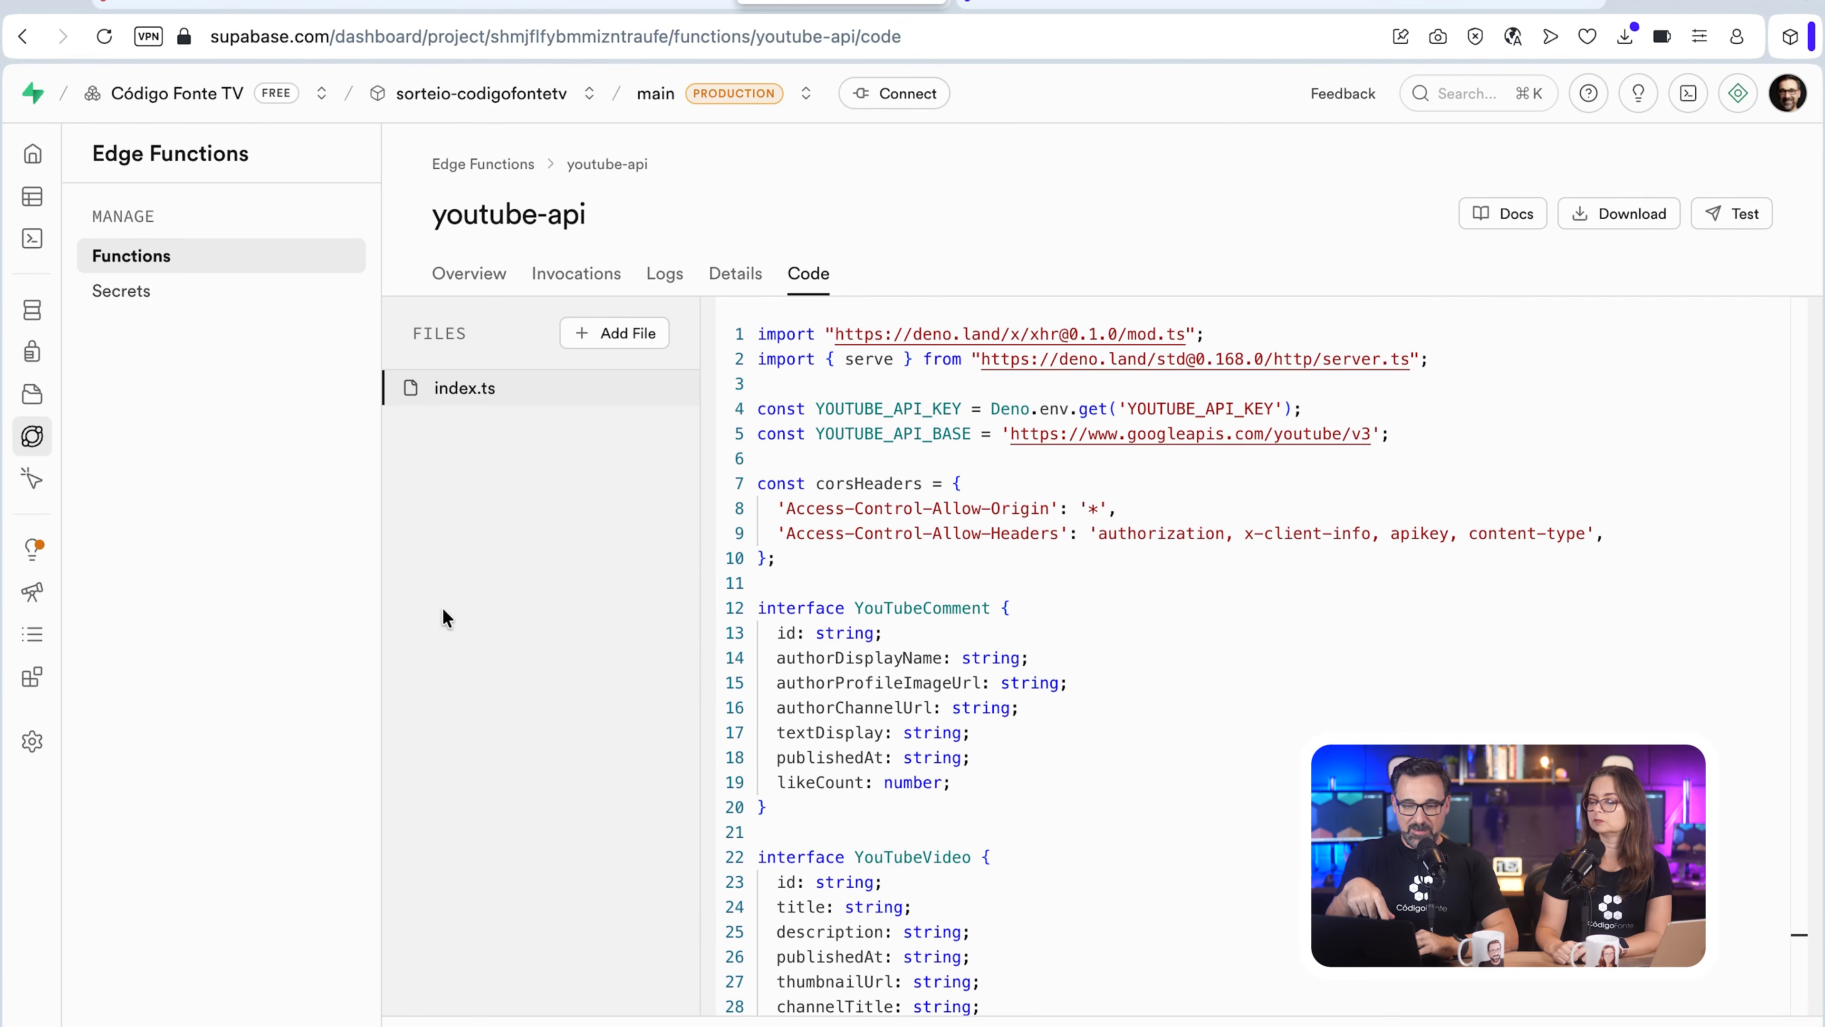
pyautogui.click(28, 160)
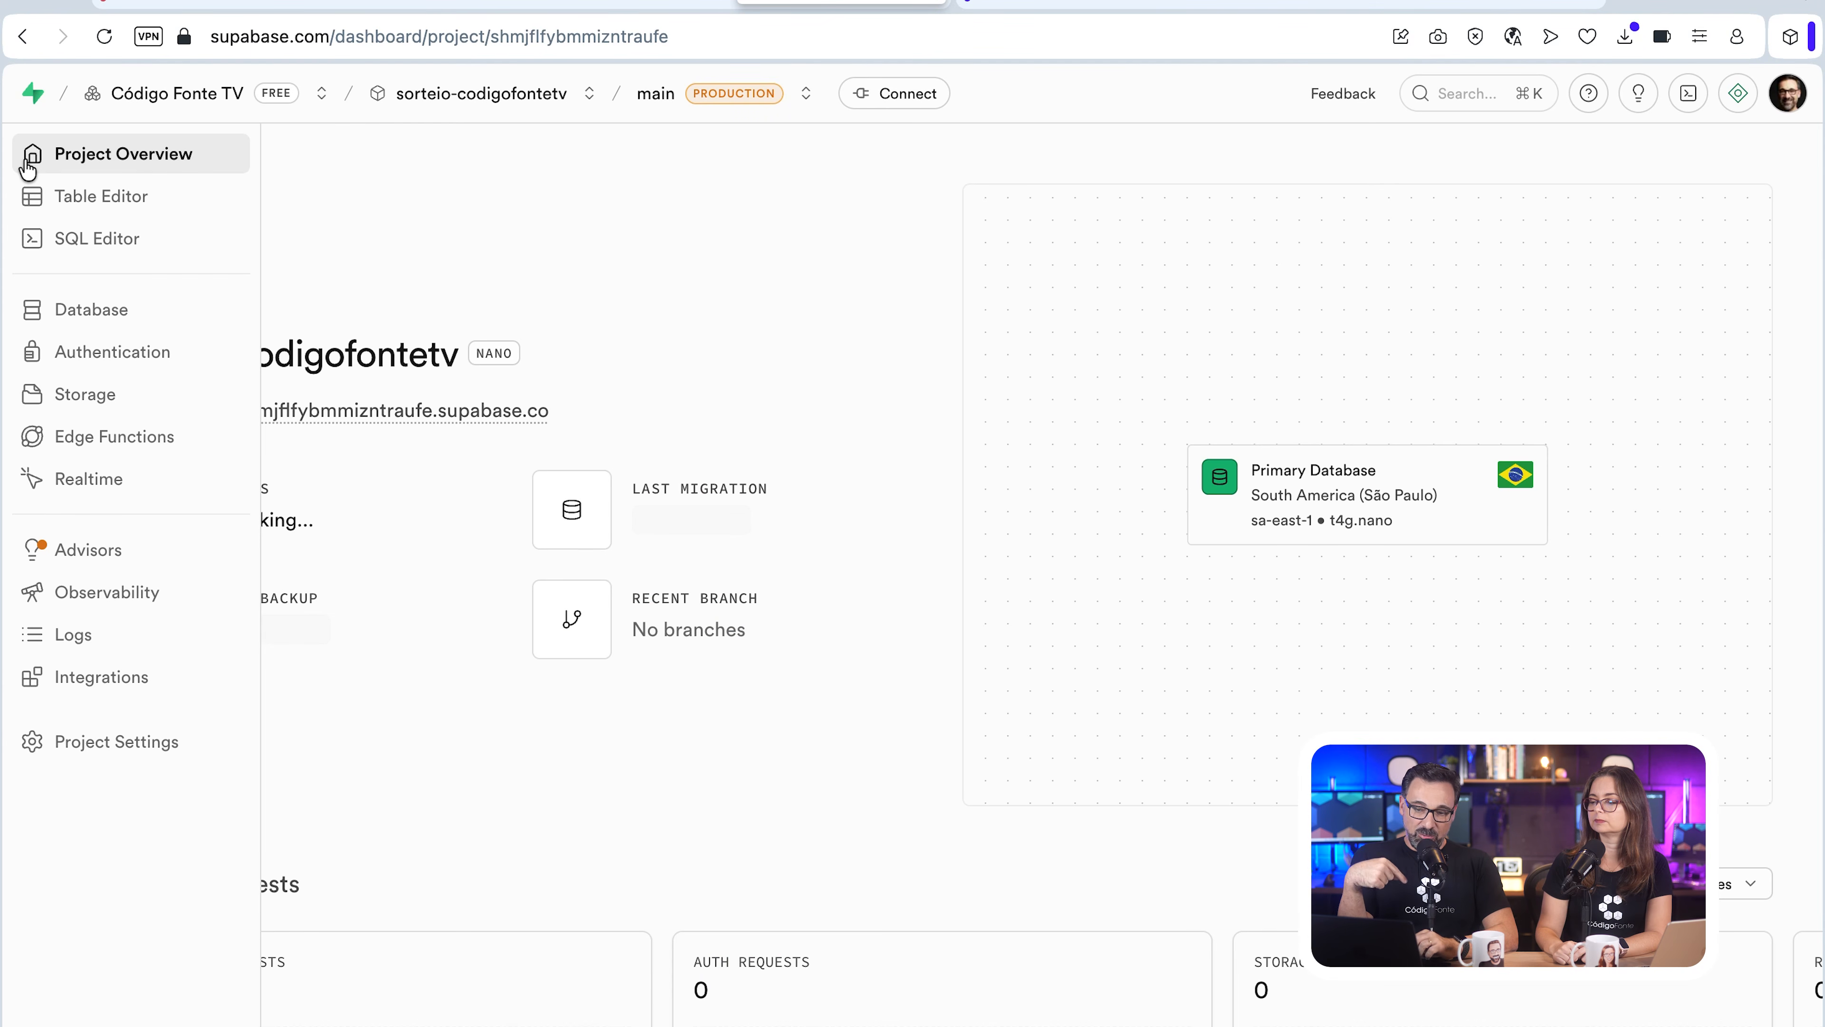
pyautogui.moveTo(147, 408)
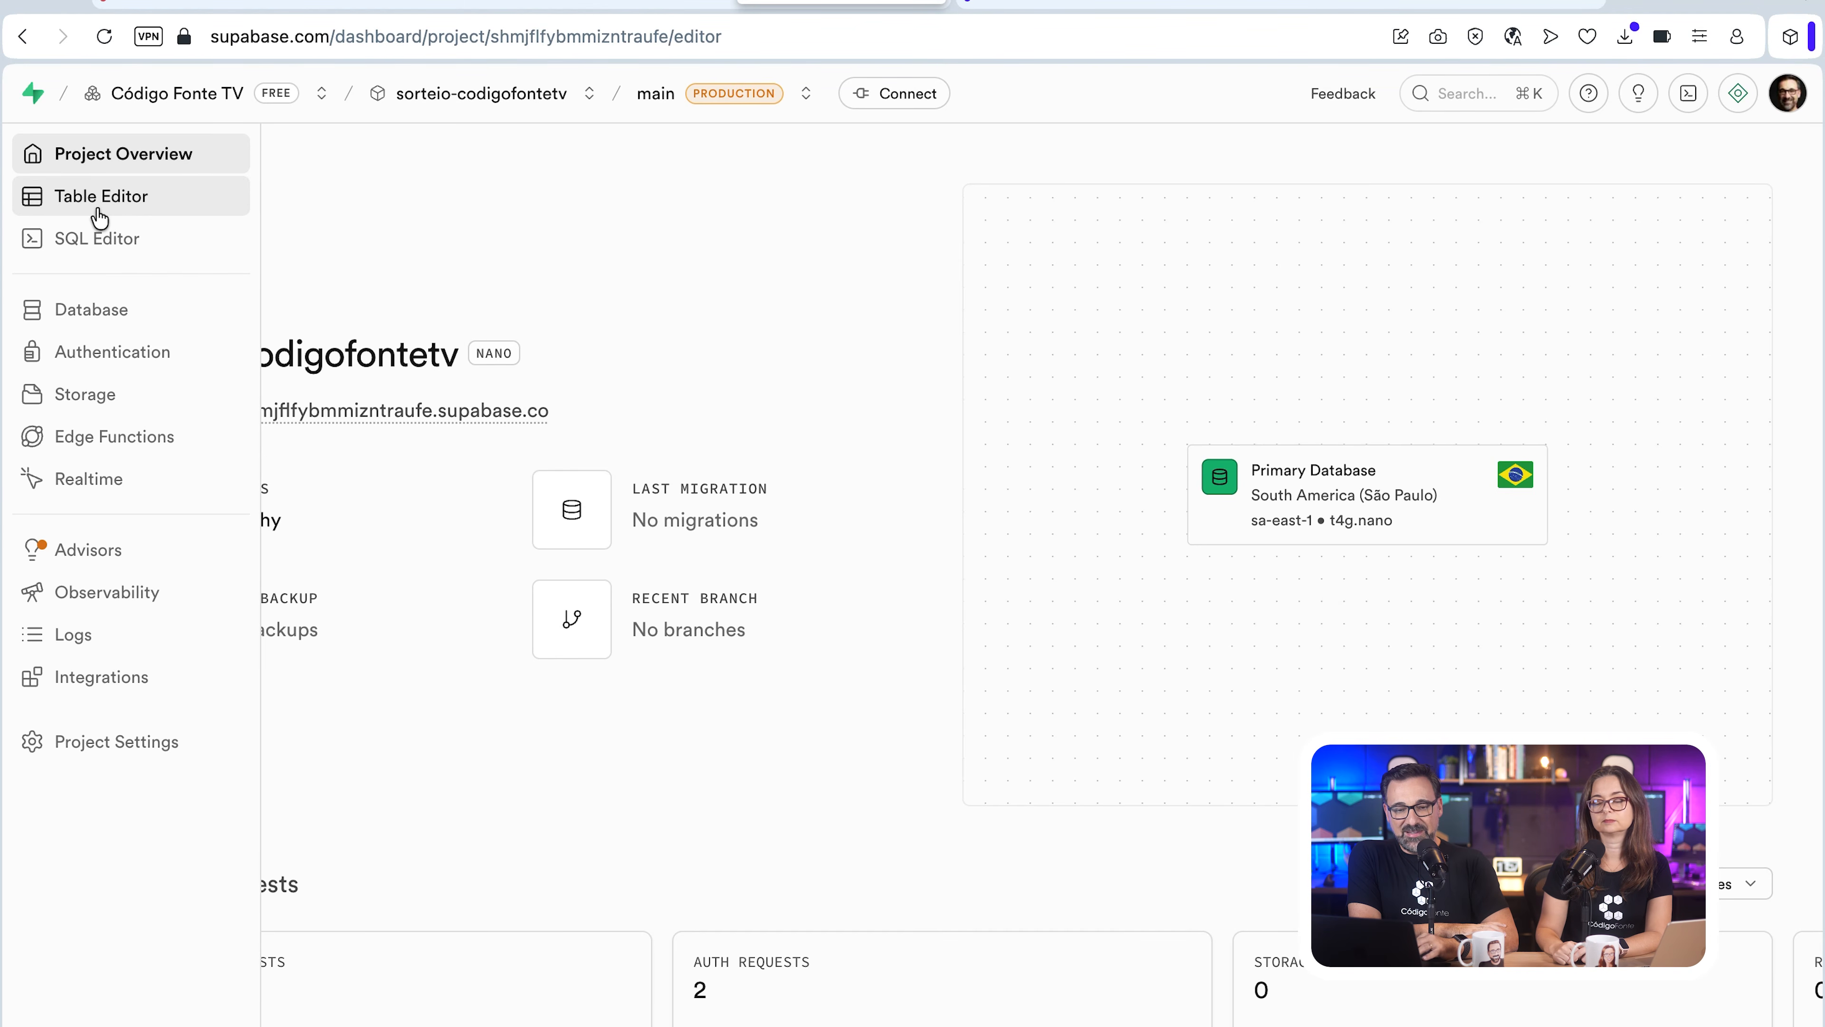
pyautogui.click(104, 247)
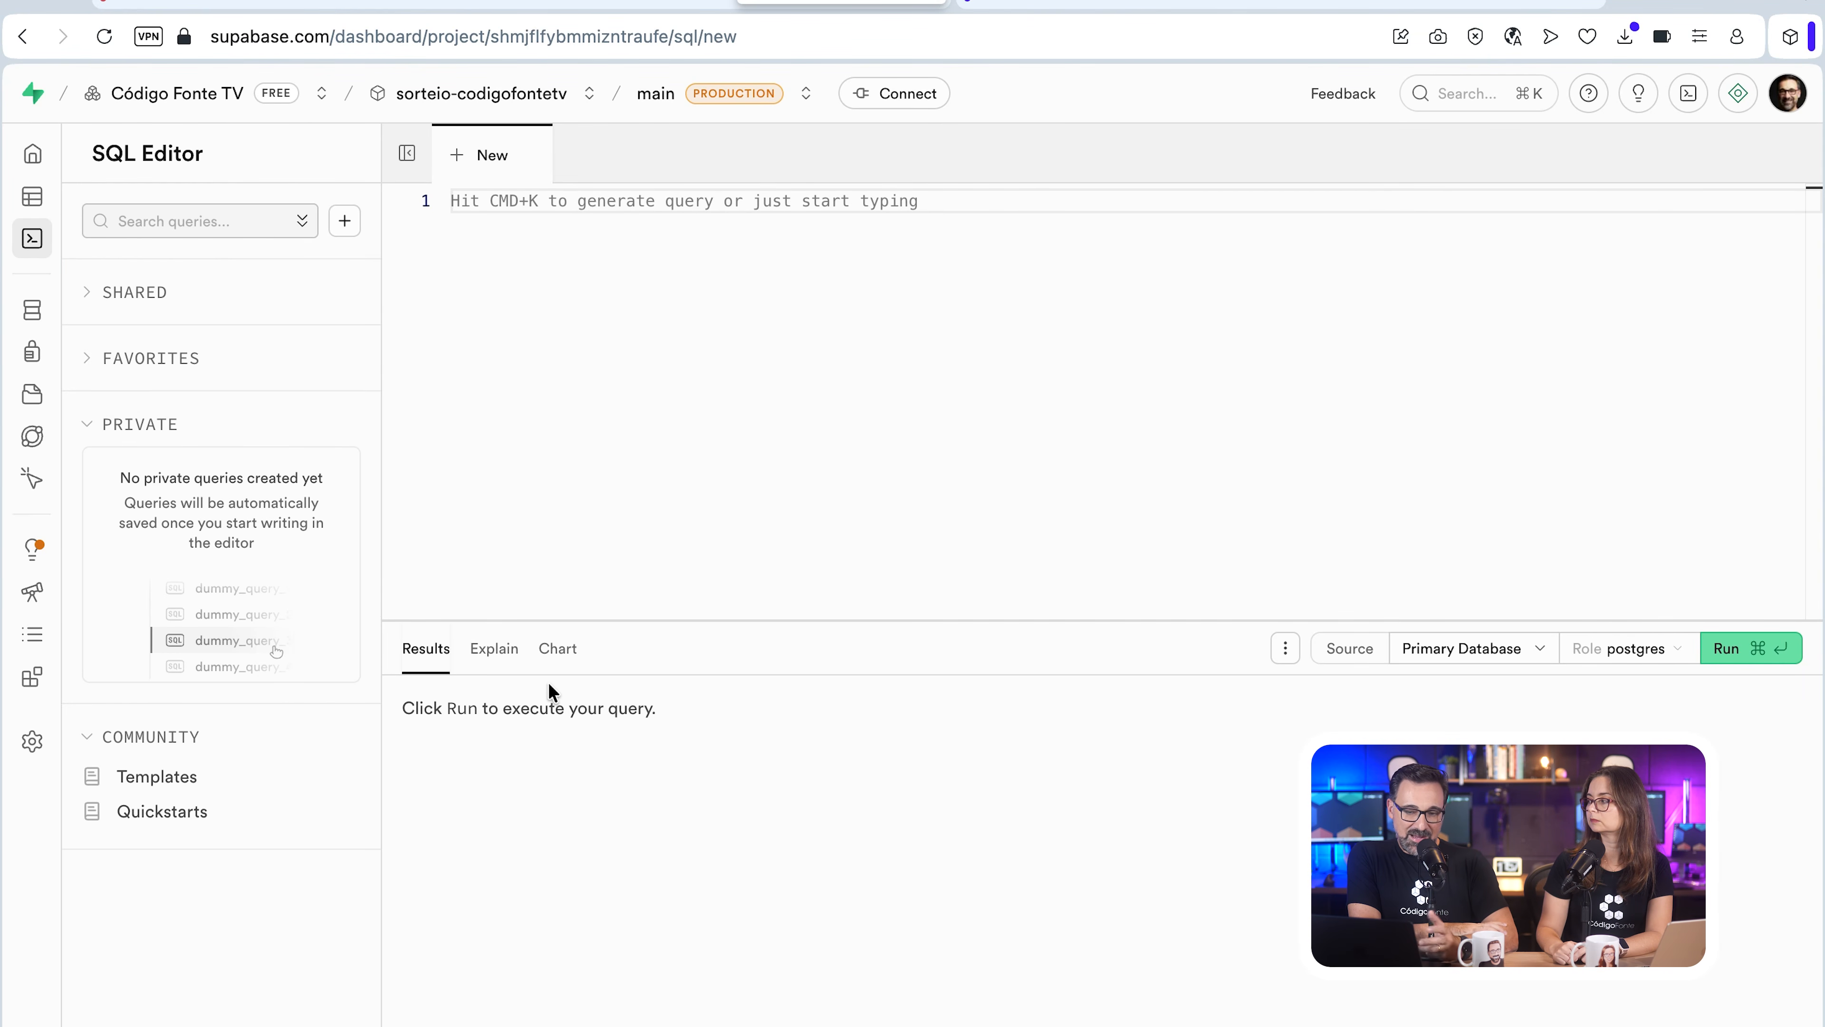
# Step: Open the youtube-api edge function and review the code in its index.ts file
pyautogui.moveTo(33, 474)
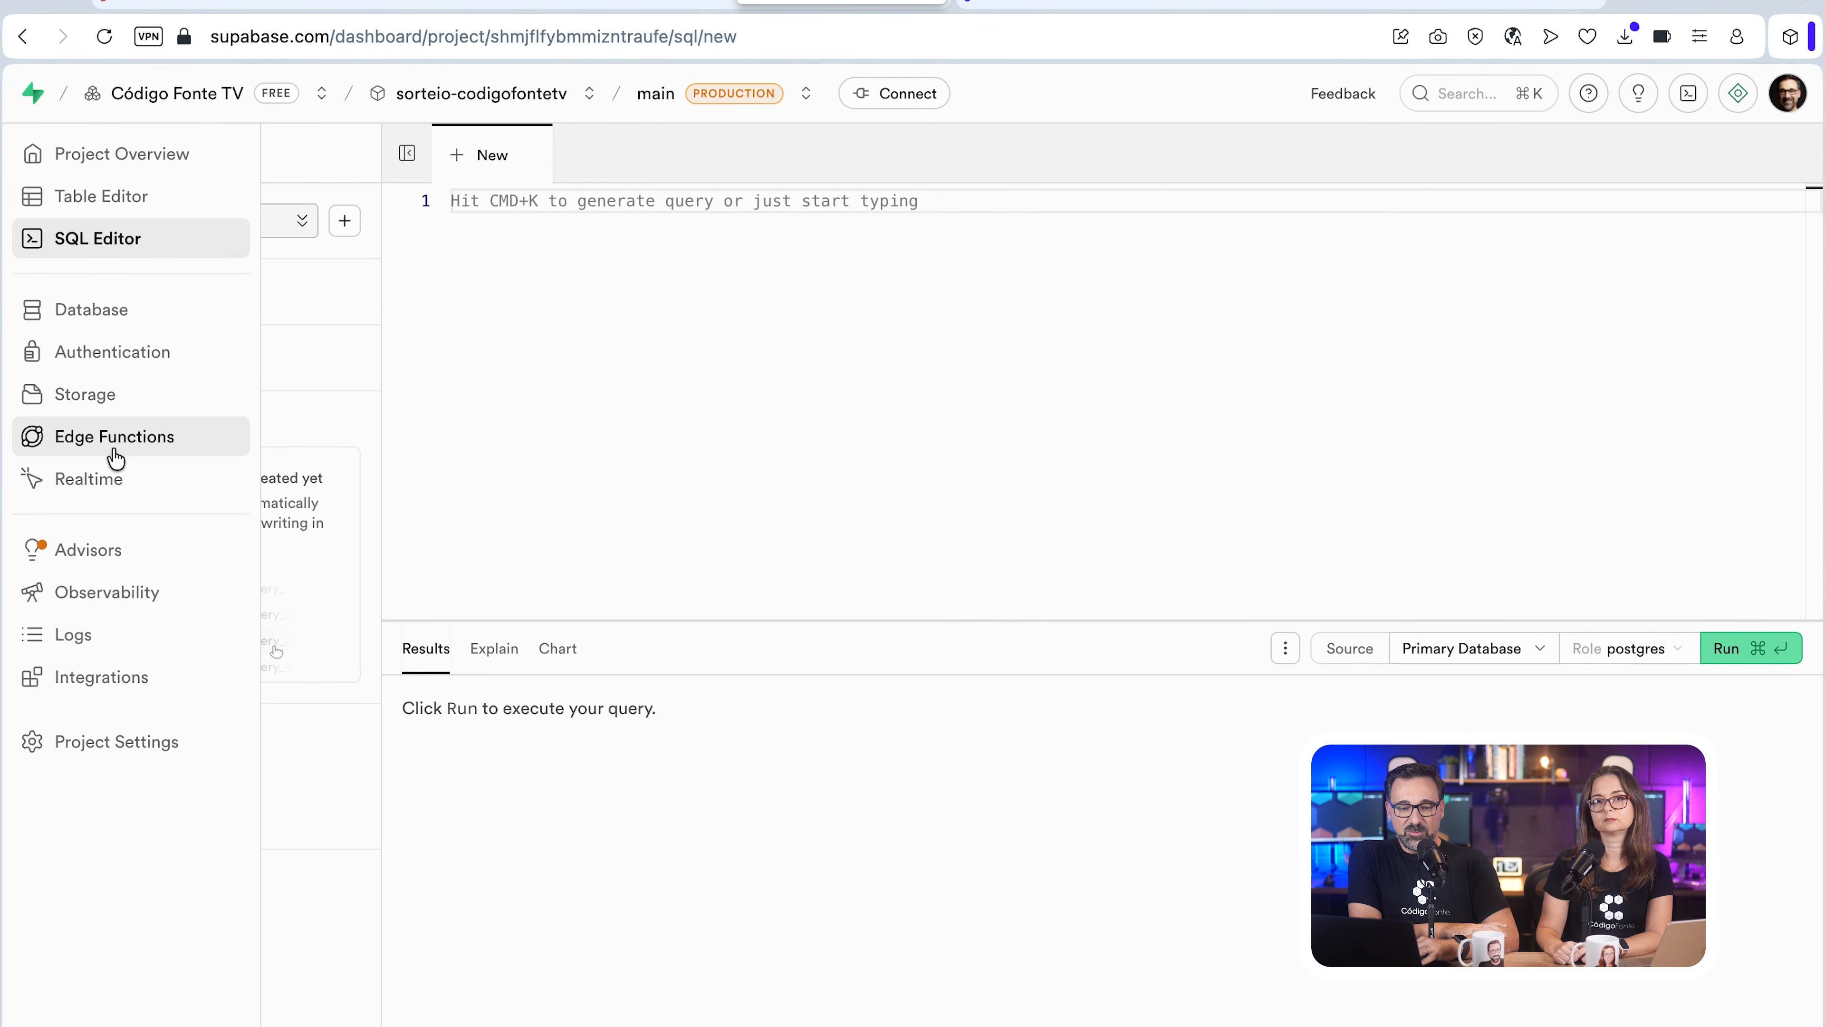
pyautogui.click(81, 449)
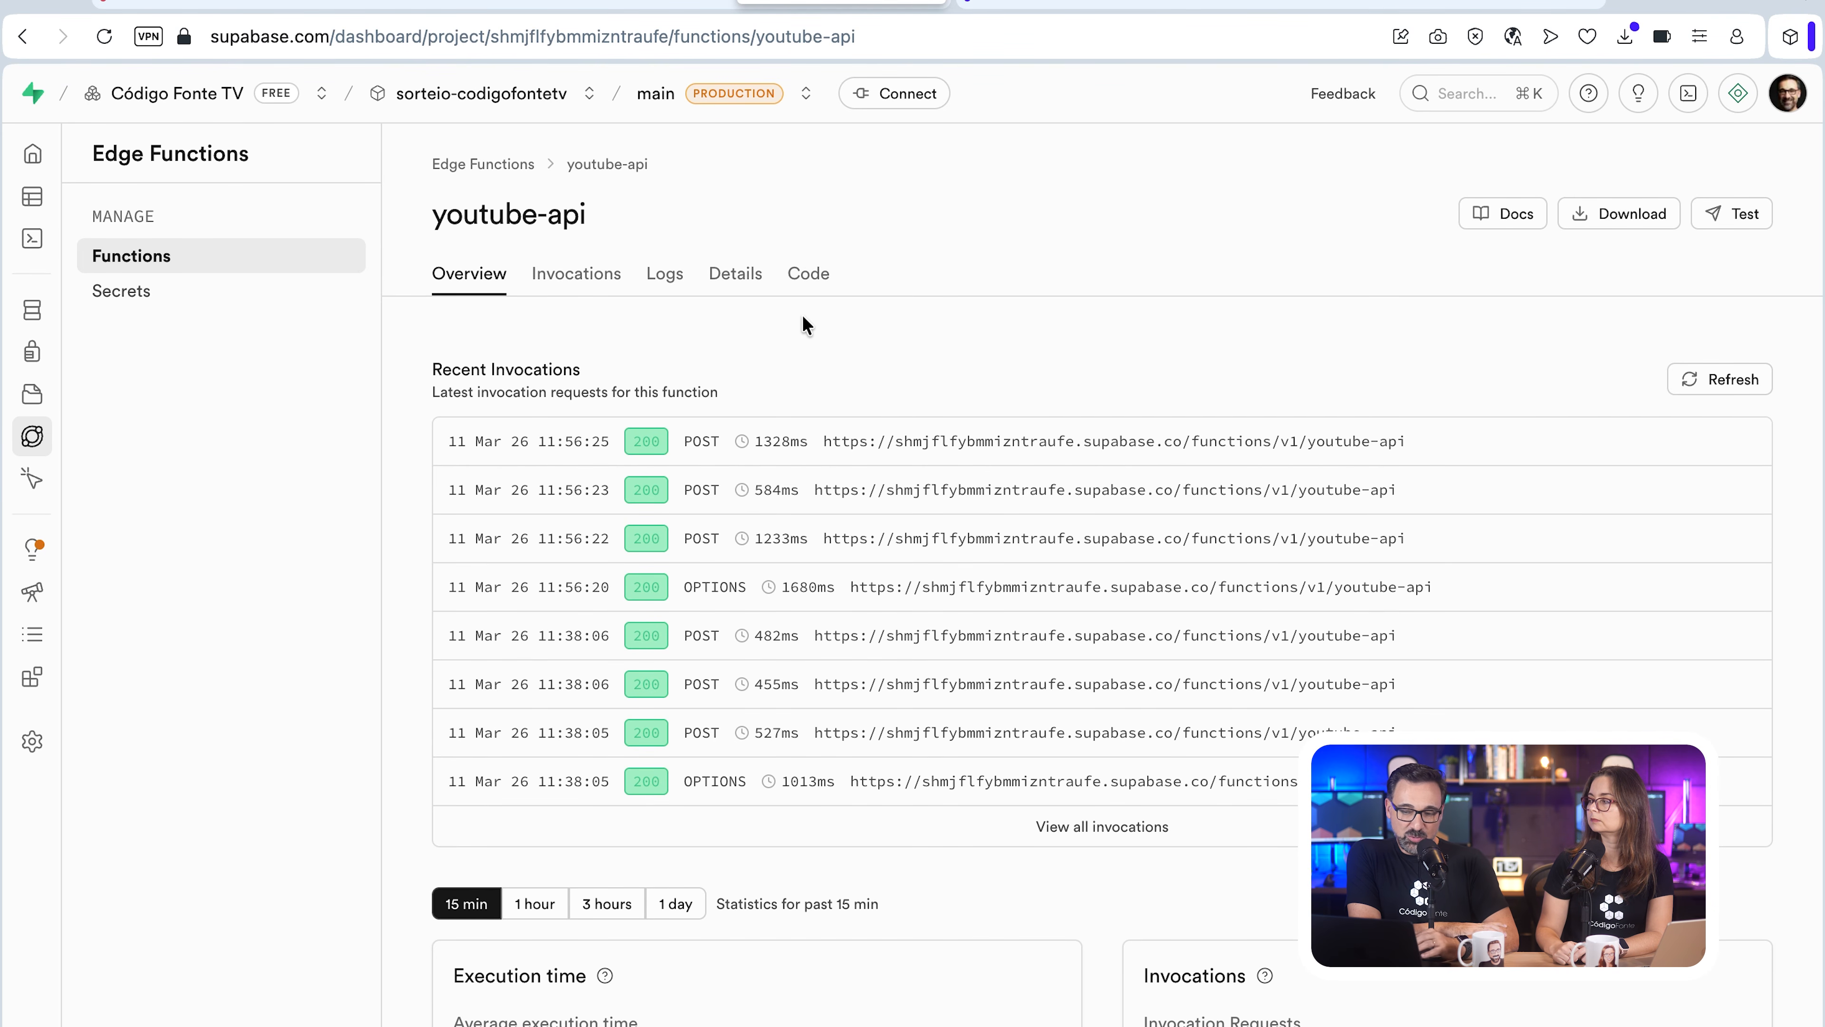
pyautogui.click(820, 294)
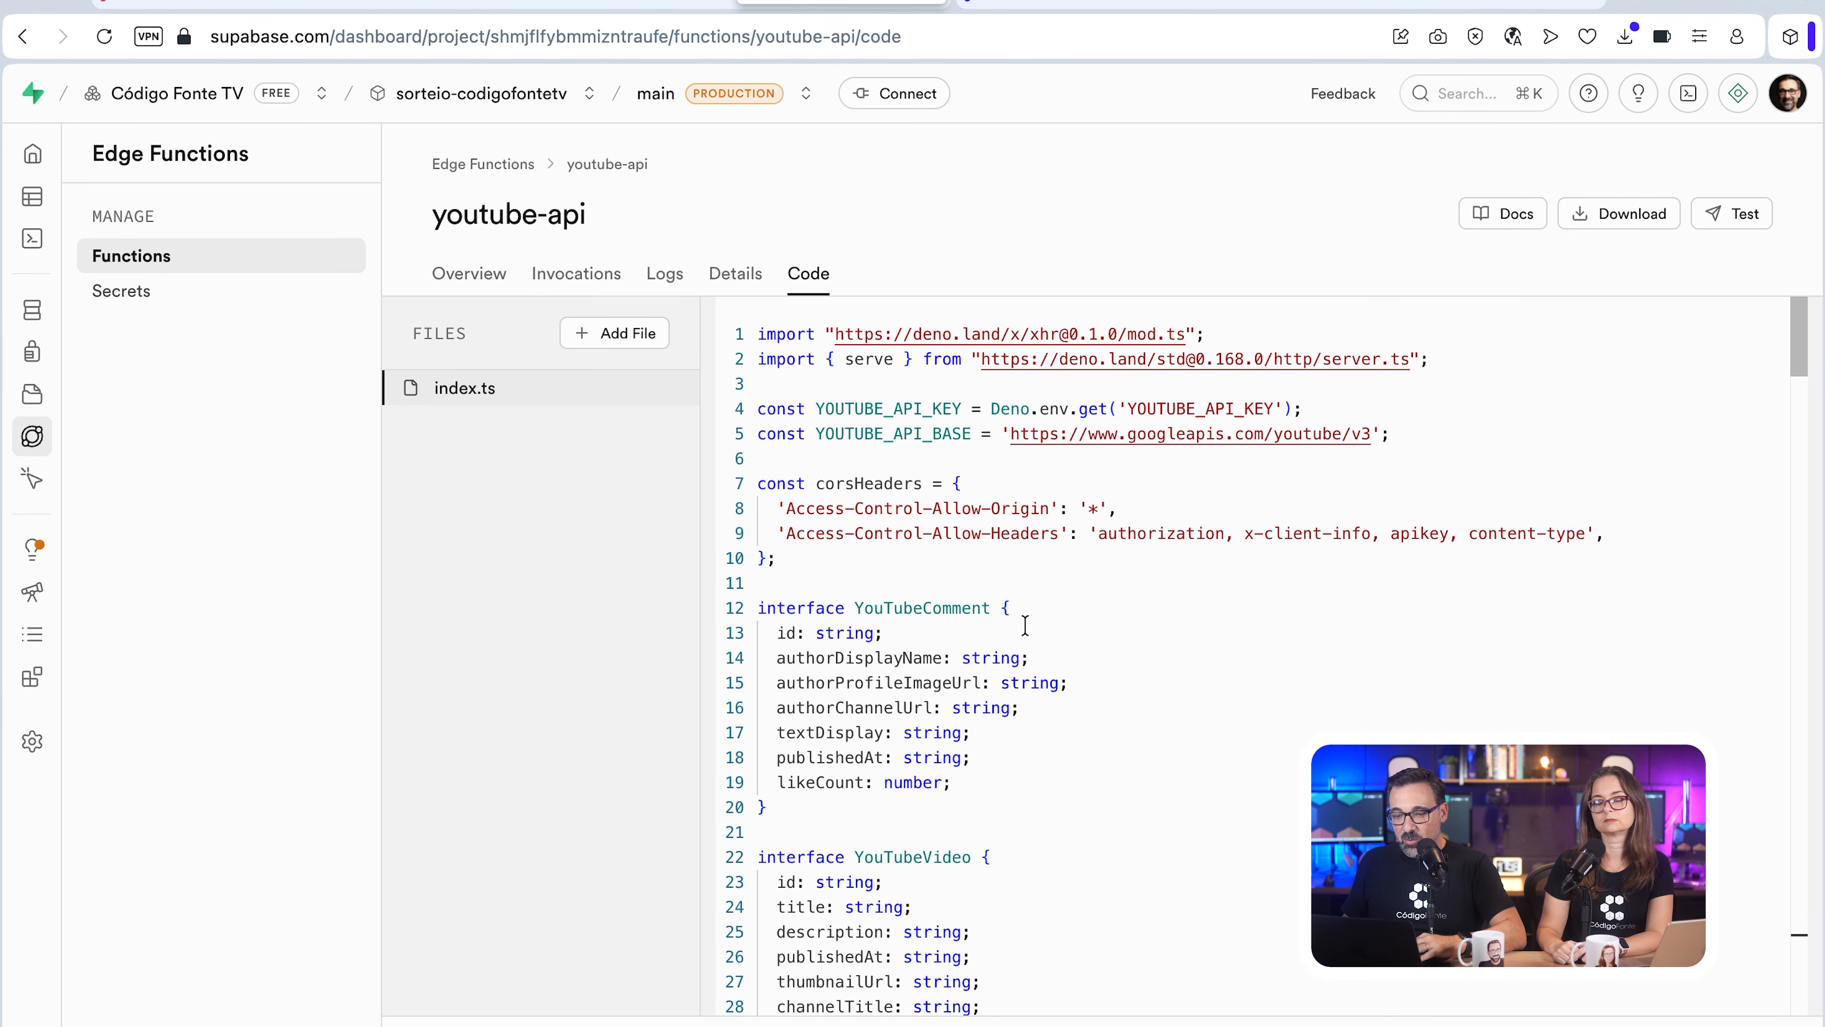
pyautogui.scroll(-15, 1025, 624)
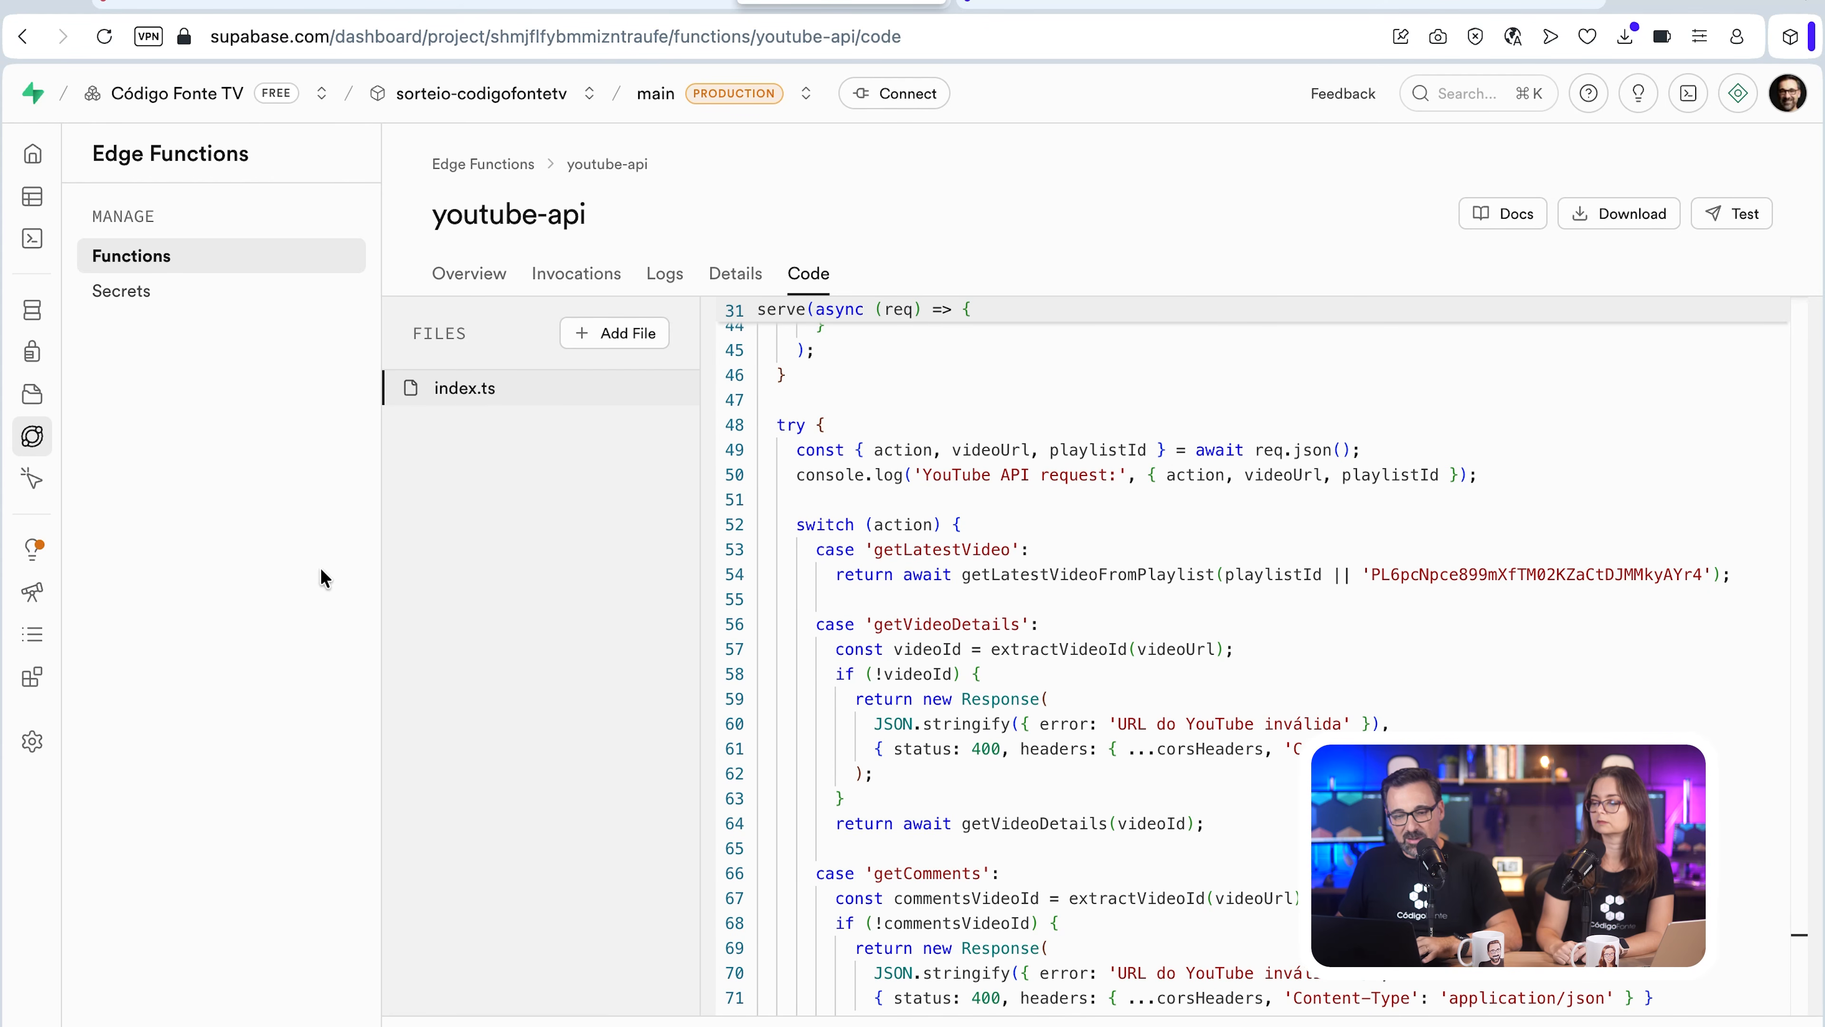
pyautogui.scroll(-1, 1121, 753)
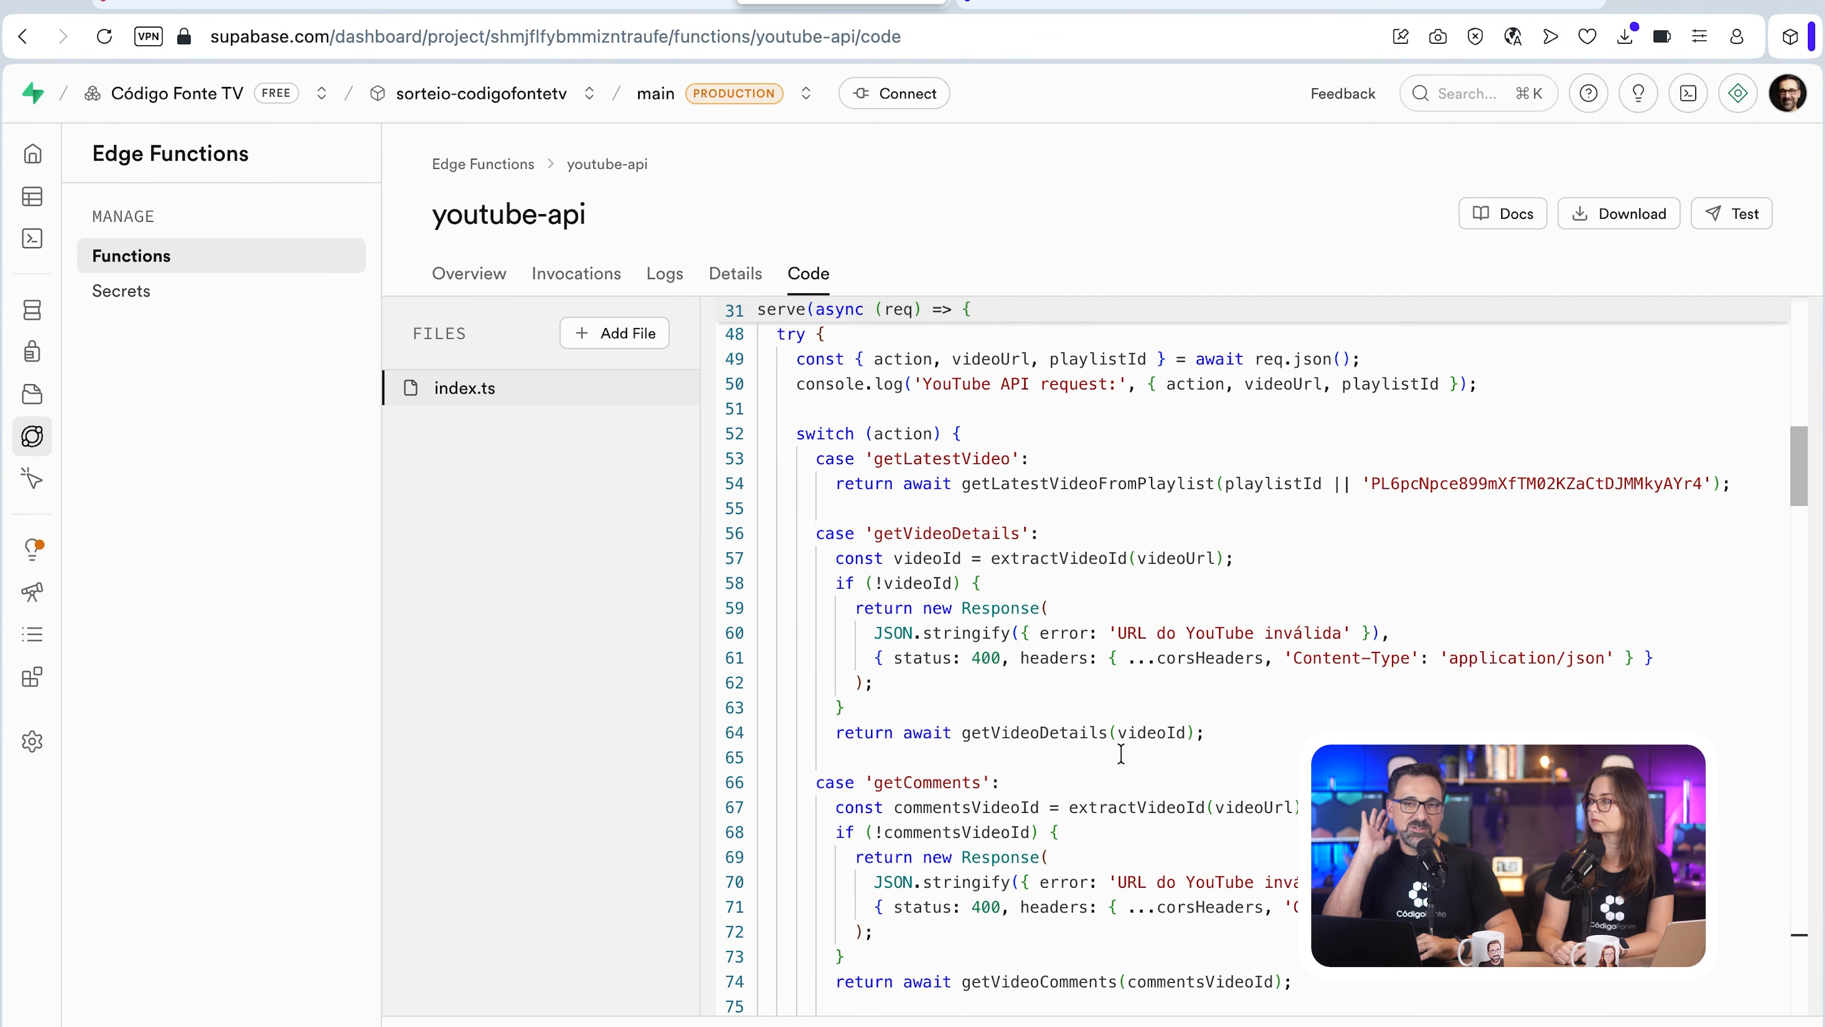
pyautogui.scroll(15, 1120, 752)
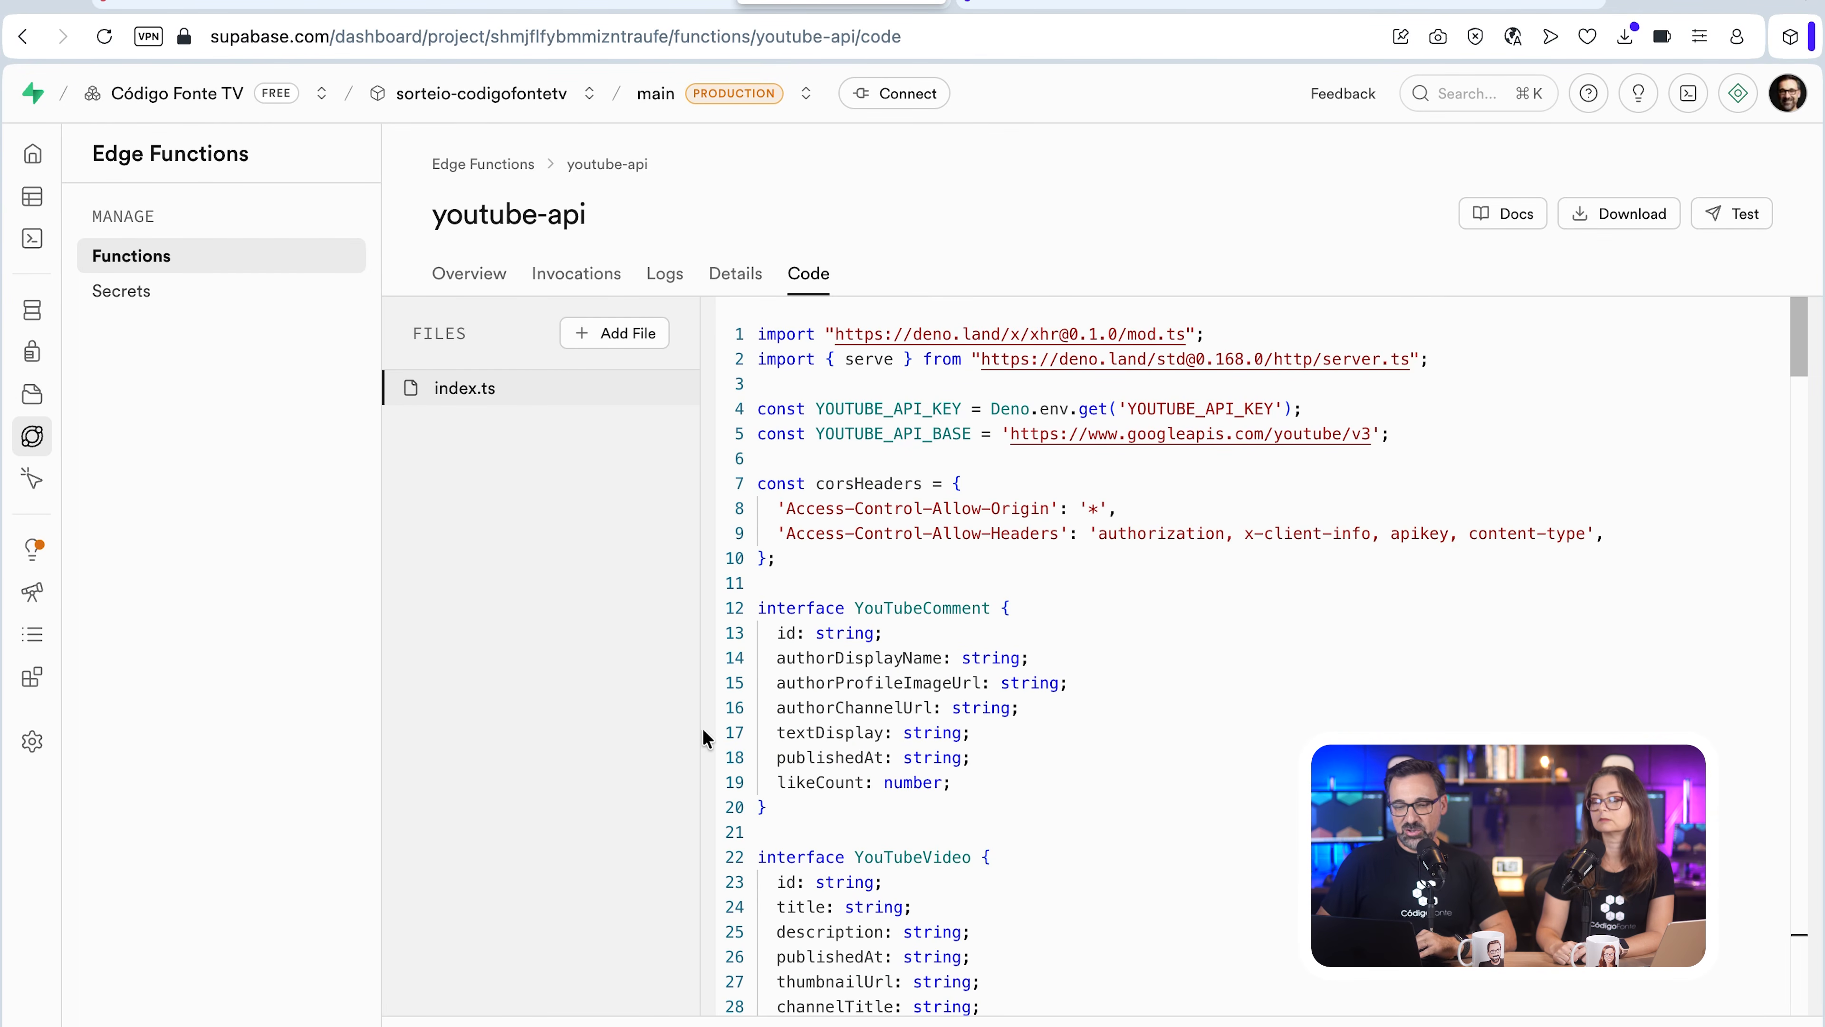
# Step: Check the Hostinger VPS overview, and in Dokploy create a project named vencedor.codigofonte.tv
pyautogui.click(1076, 3)
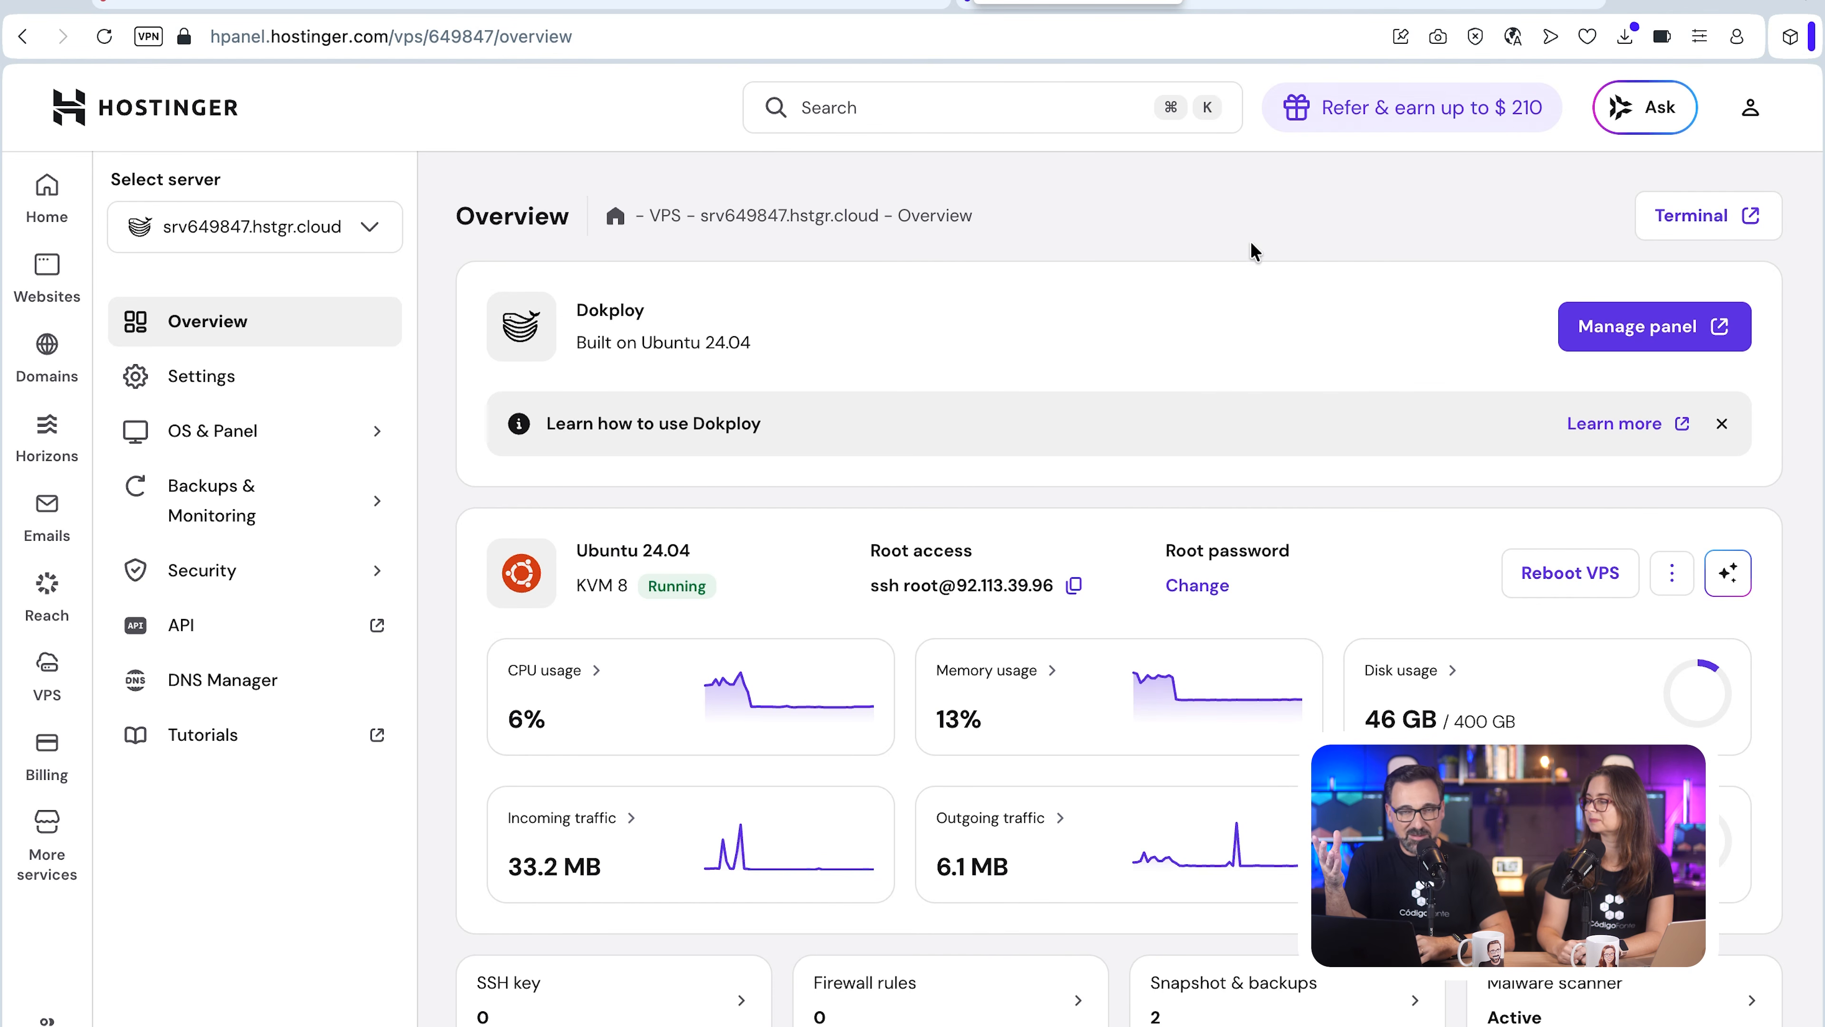
pyautogui.click(1268, 2)
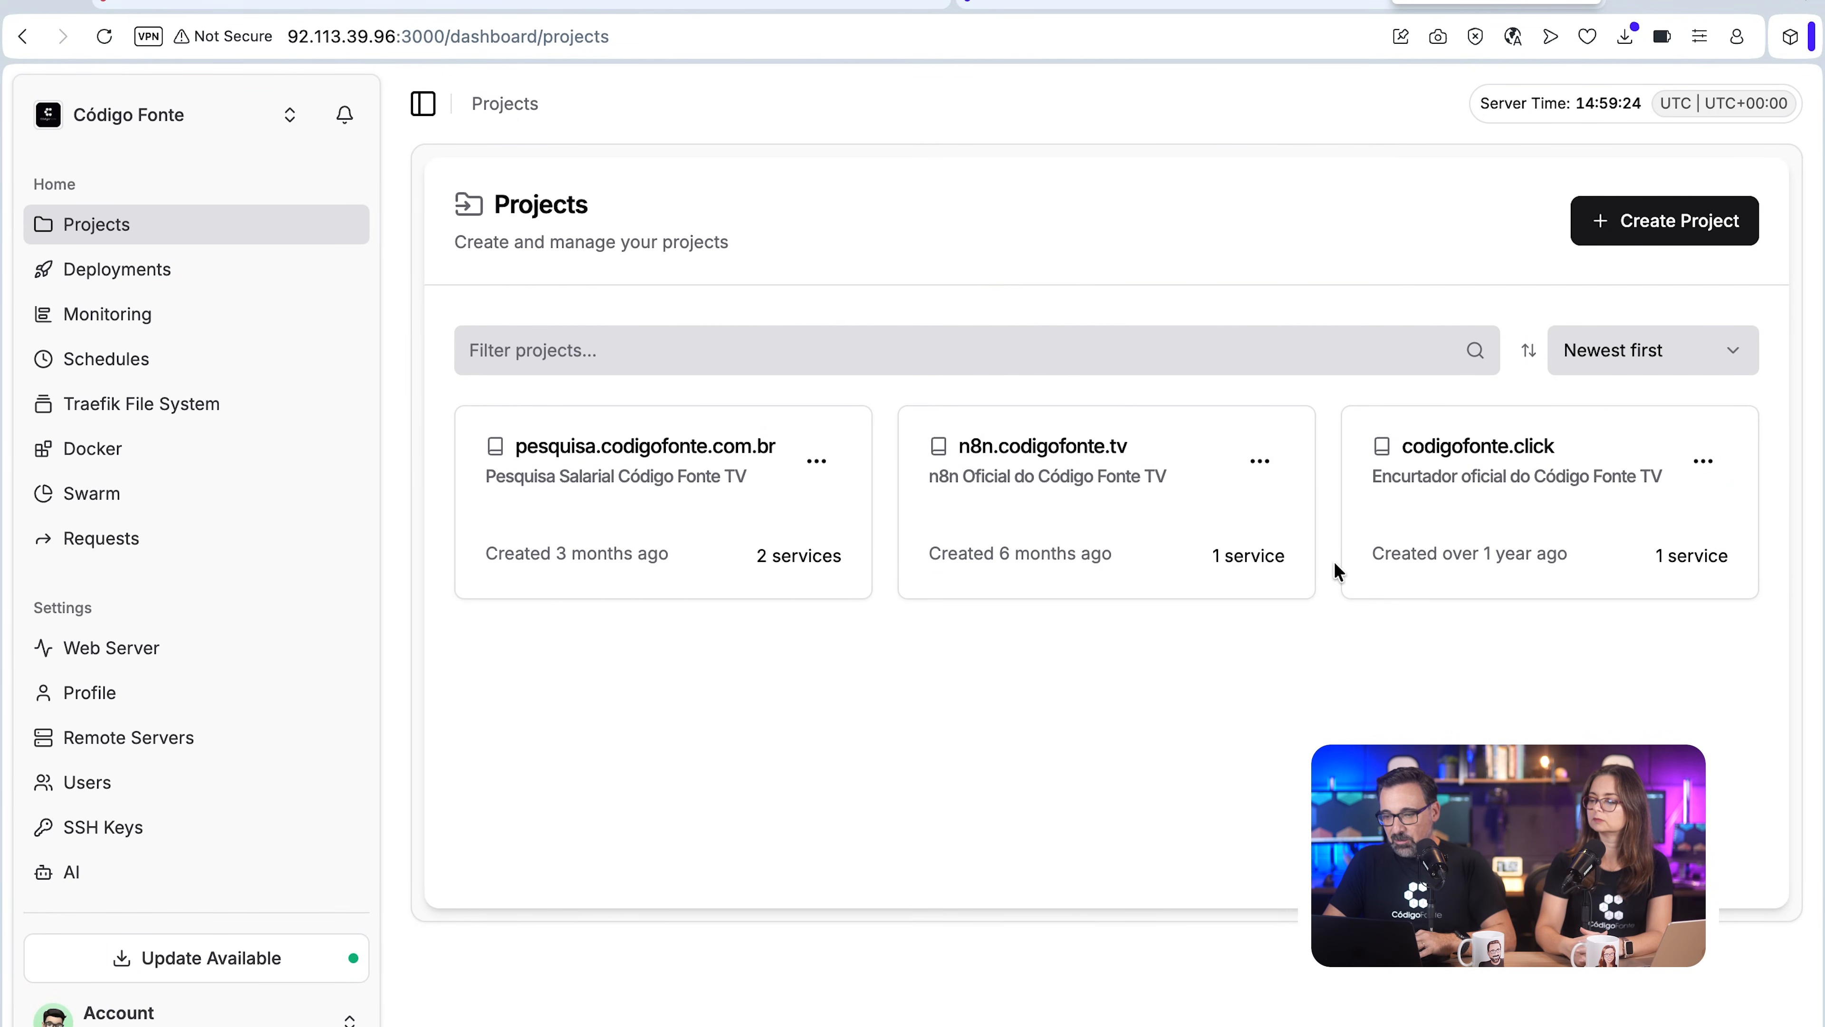
pyautogui.click(1661, 223)
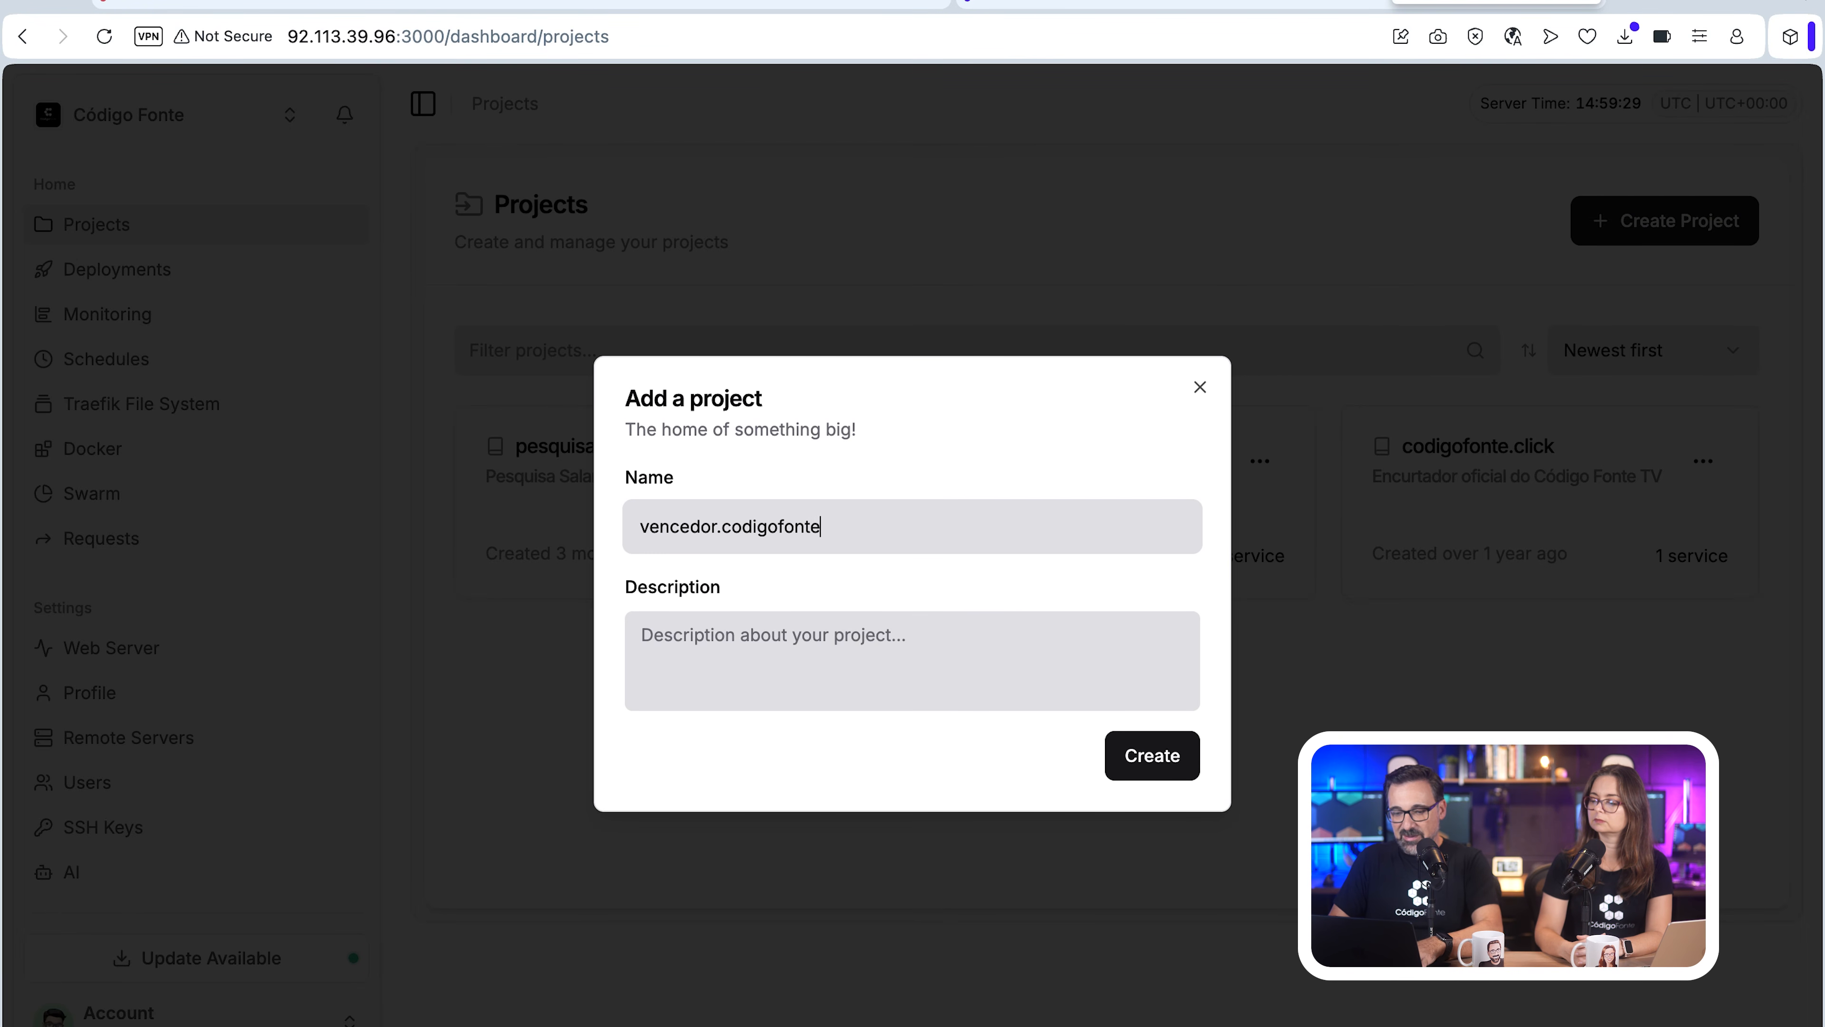
pyautogui.click(1163, 770)
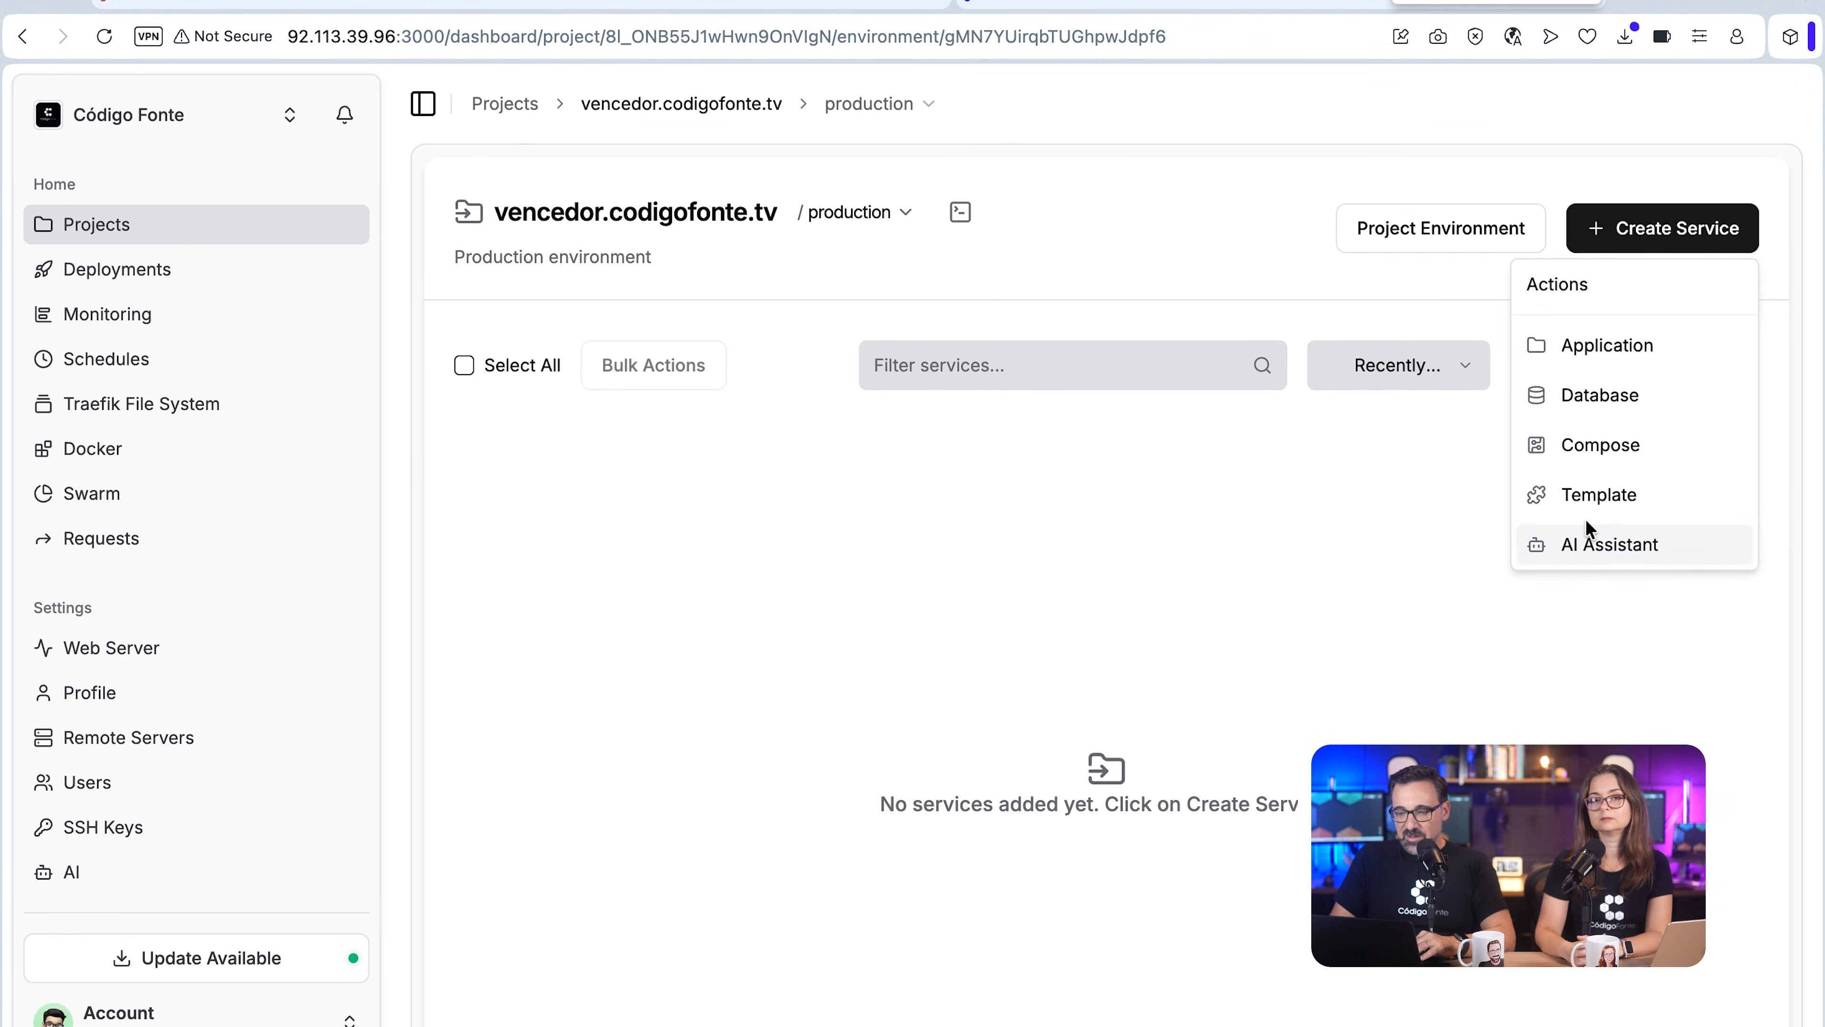
# Step: Find the Supabase template with "supa" and create a service from the 1.25.04 version for Dokploy >= 0.22.5
pyautogui.click(1600, 503)
pyautogui.click(801, 174)
pyautogui.write('supe')
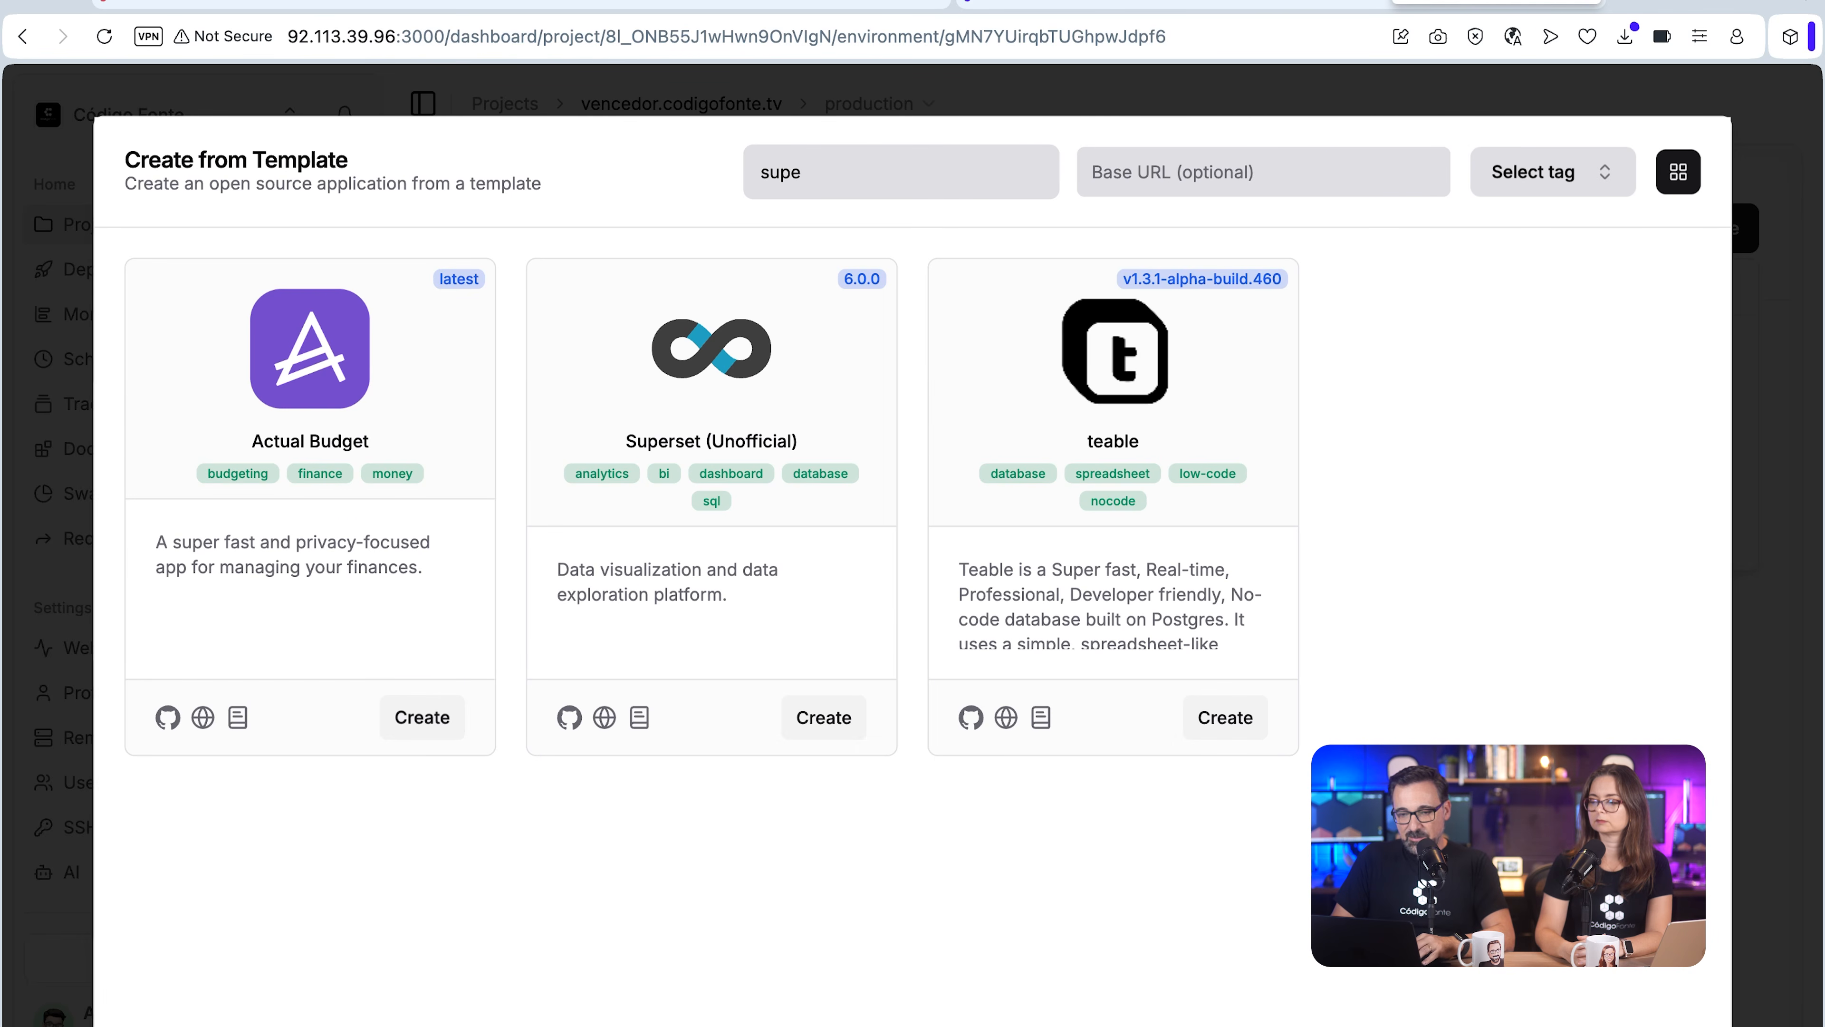
pyautogui.press('BackSpace')
pyautogui.write('a')
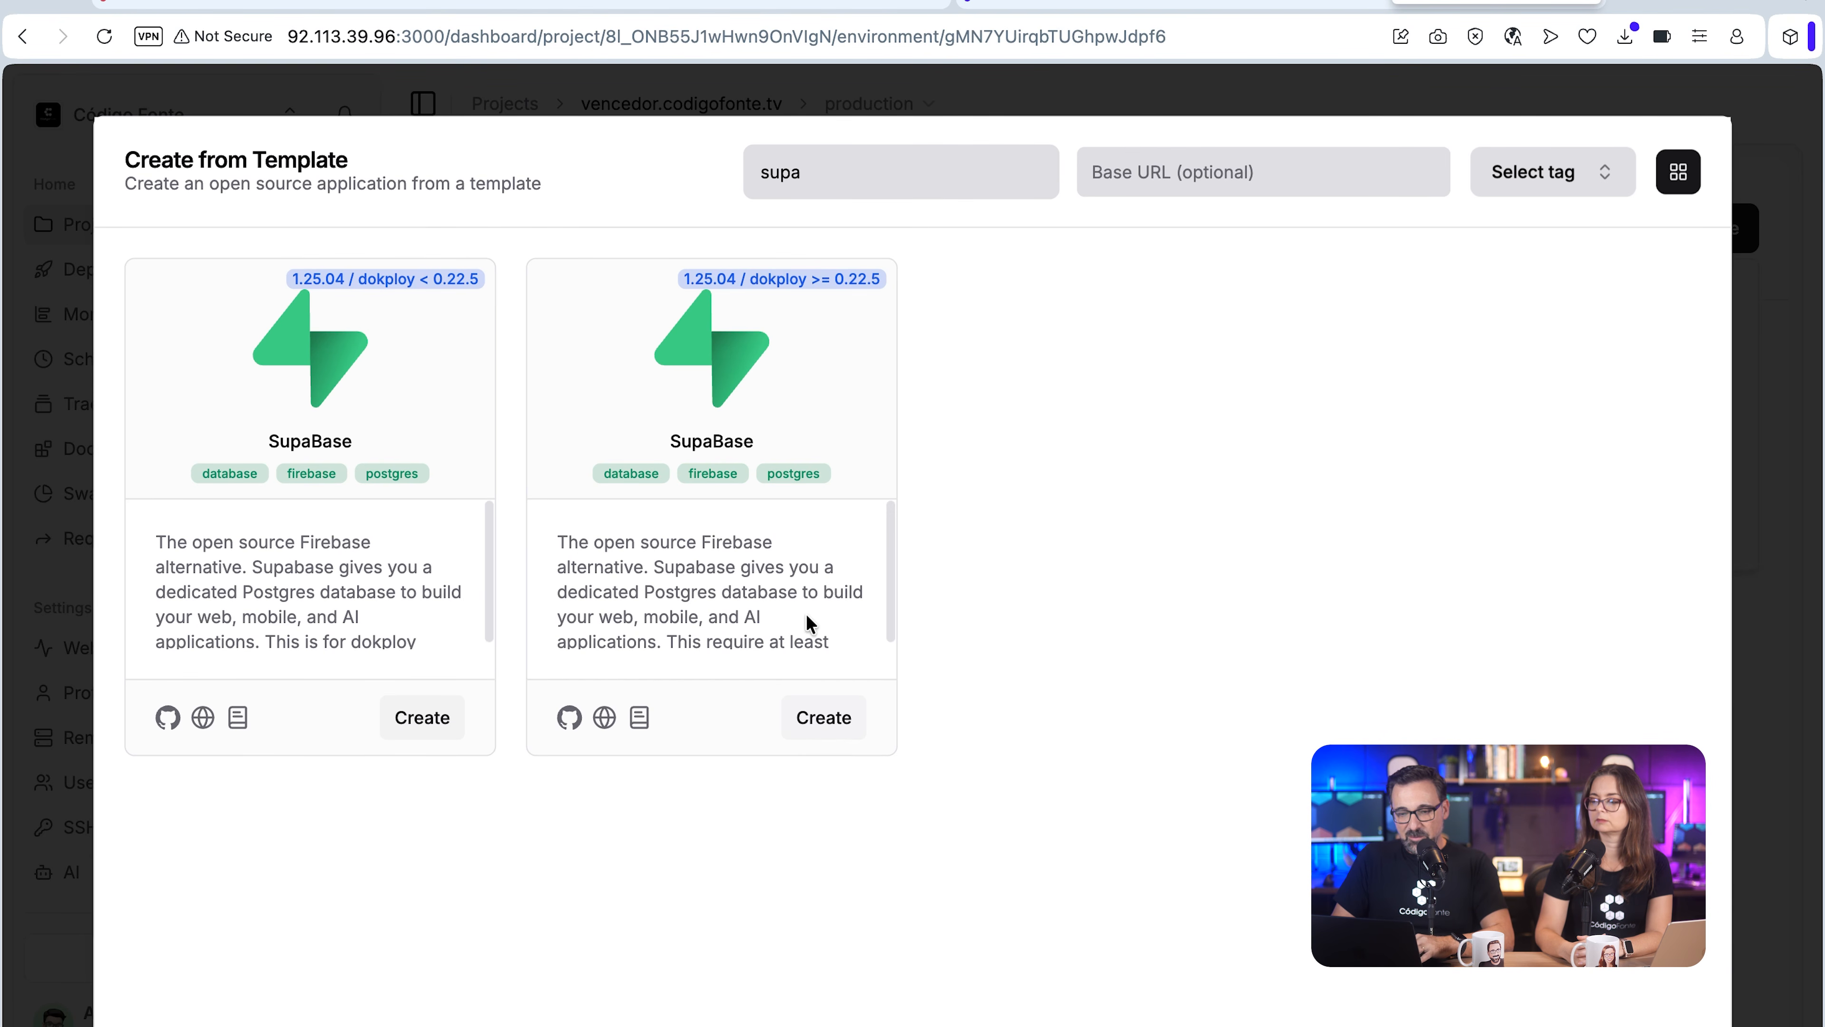
pyautogui.click(823, 718)
pyautogui.click(1145, 649)
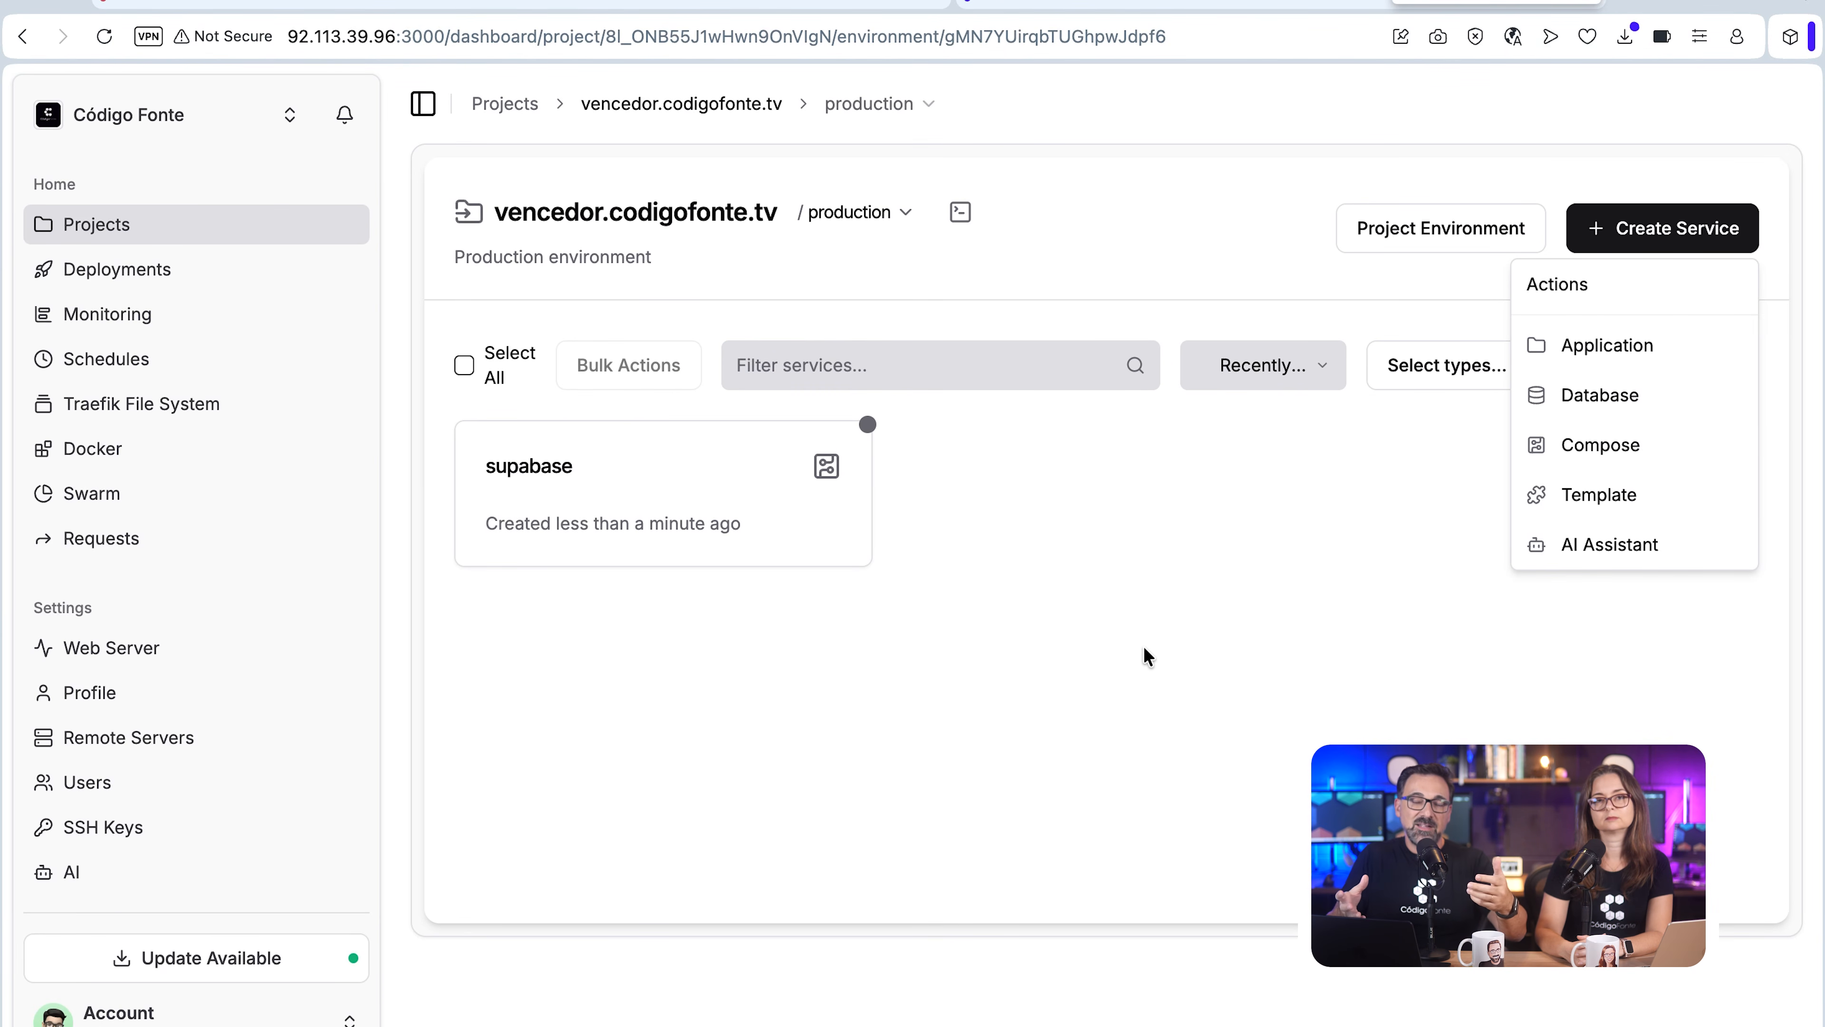
# Step: In the new supabase service's compose file, set the functions image to supabase/edge-runtime:v1.70.4
pyautogui.click(685, 513)
pyautogui.click(668, 505)
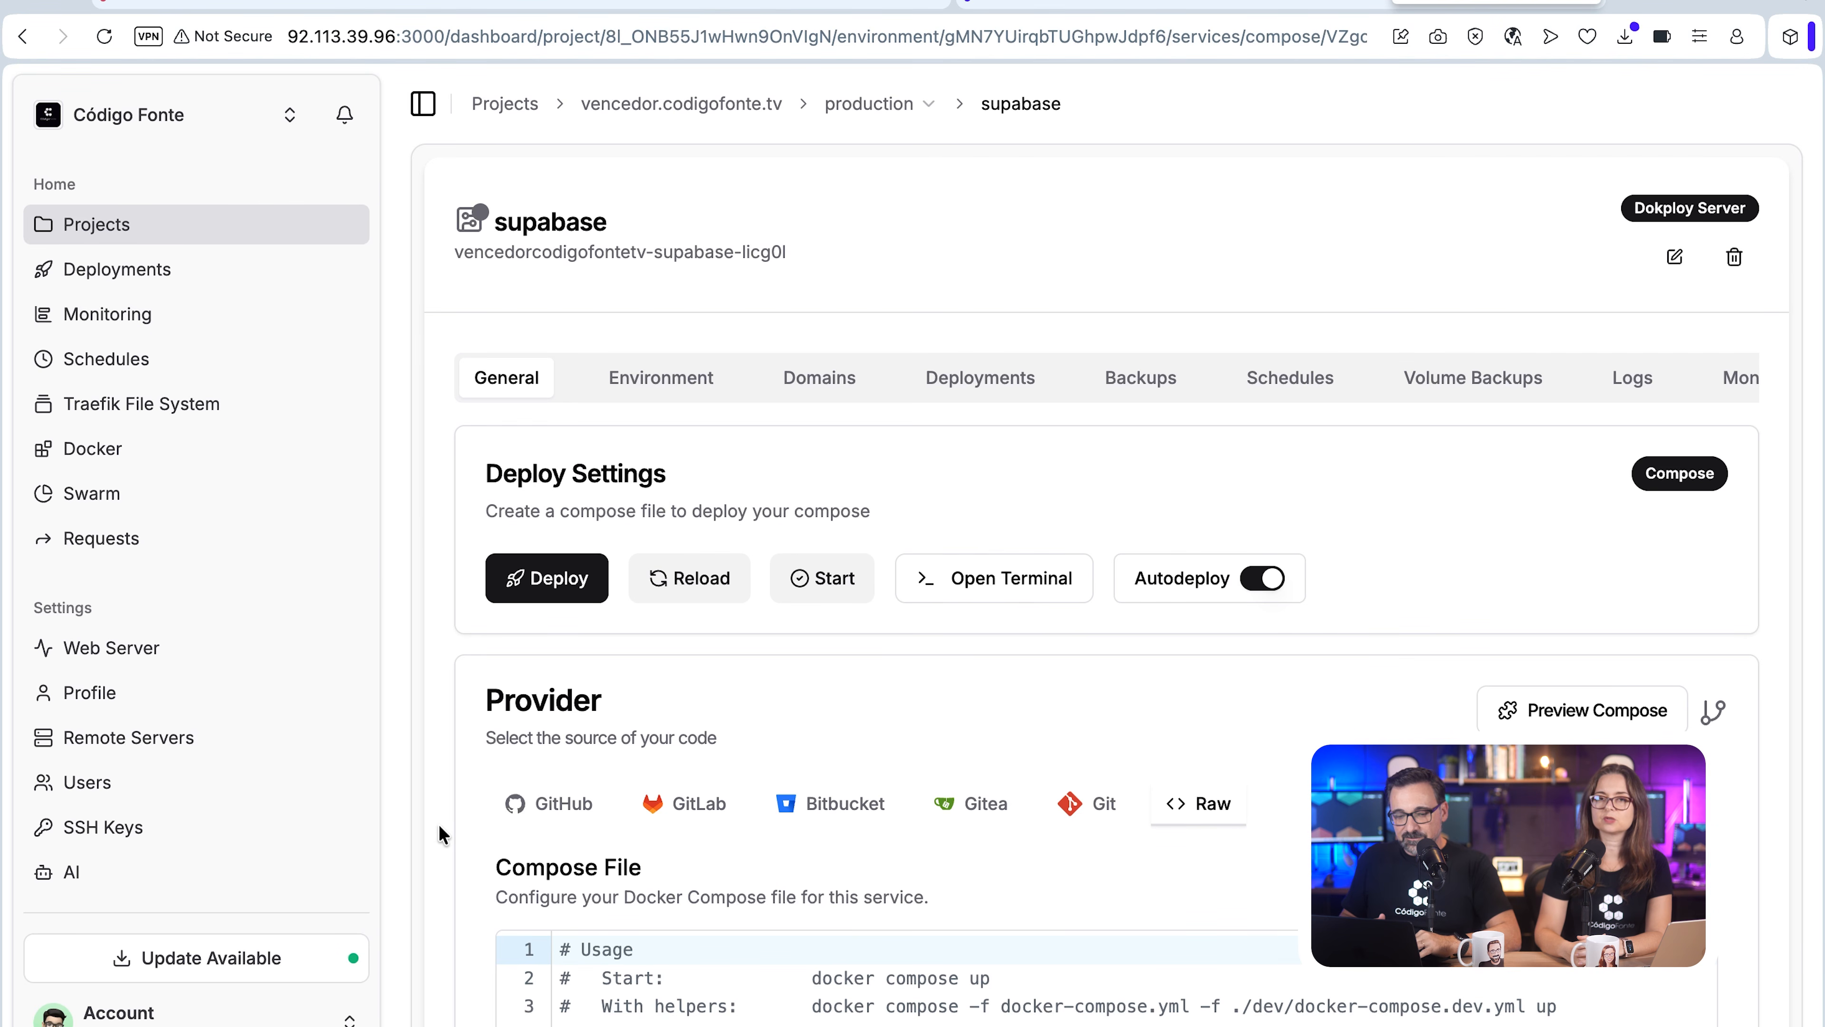
pyautogui.scroll(-10, 440, 824)
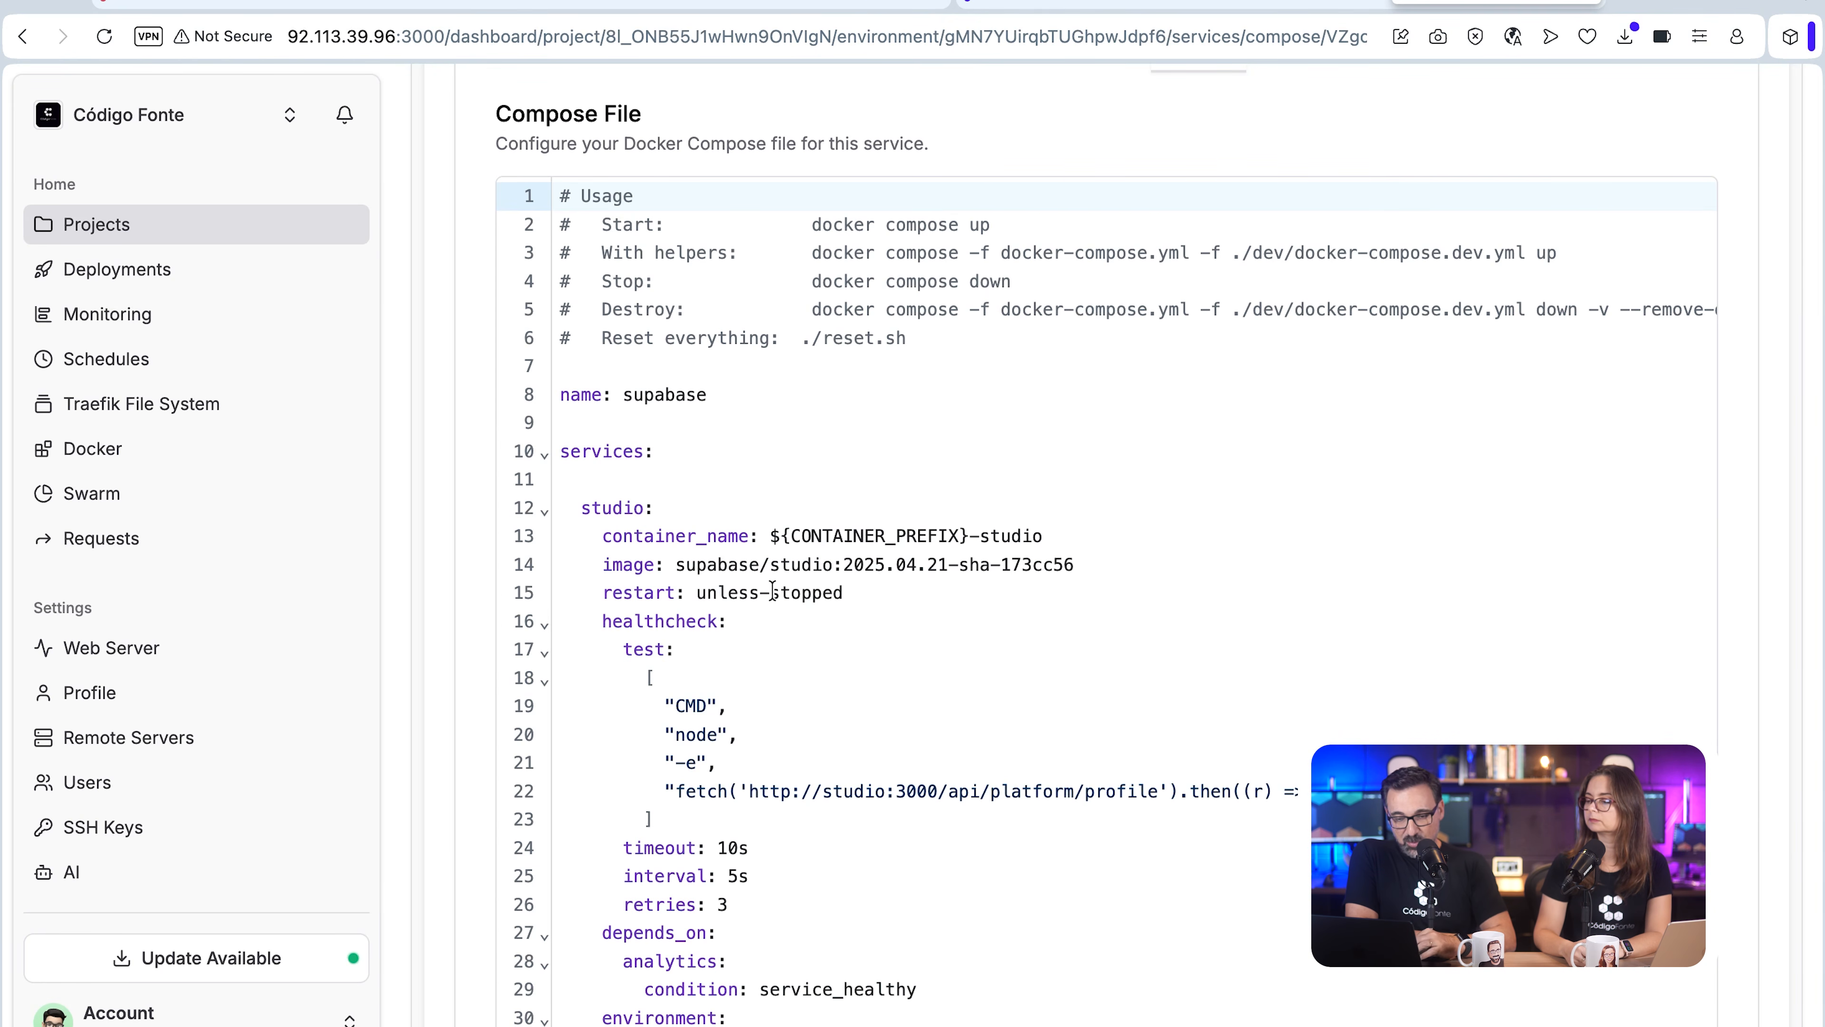
pyautogui.scroll(-5, 772, 589)
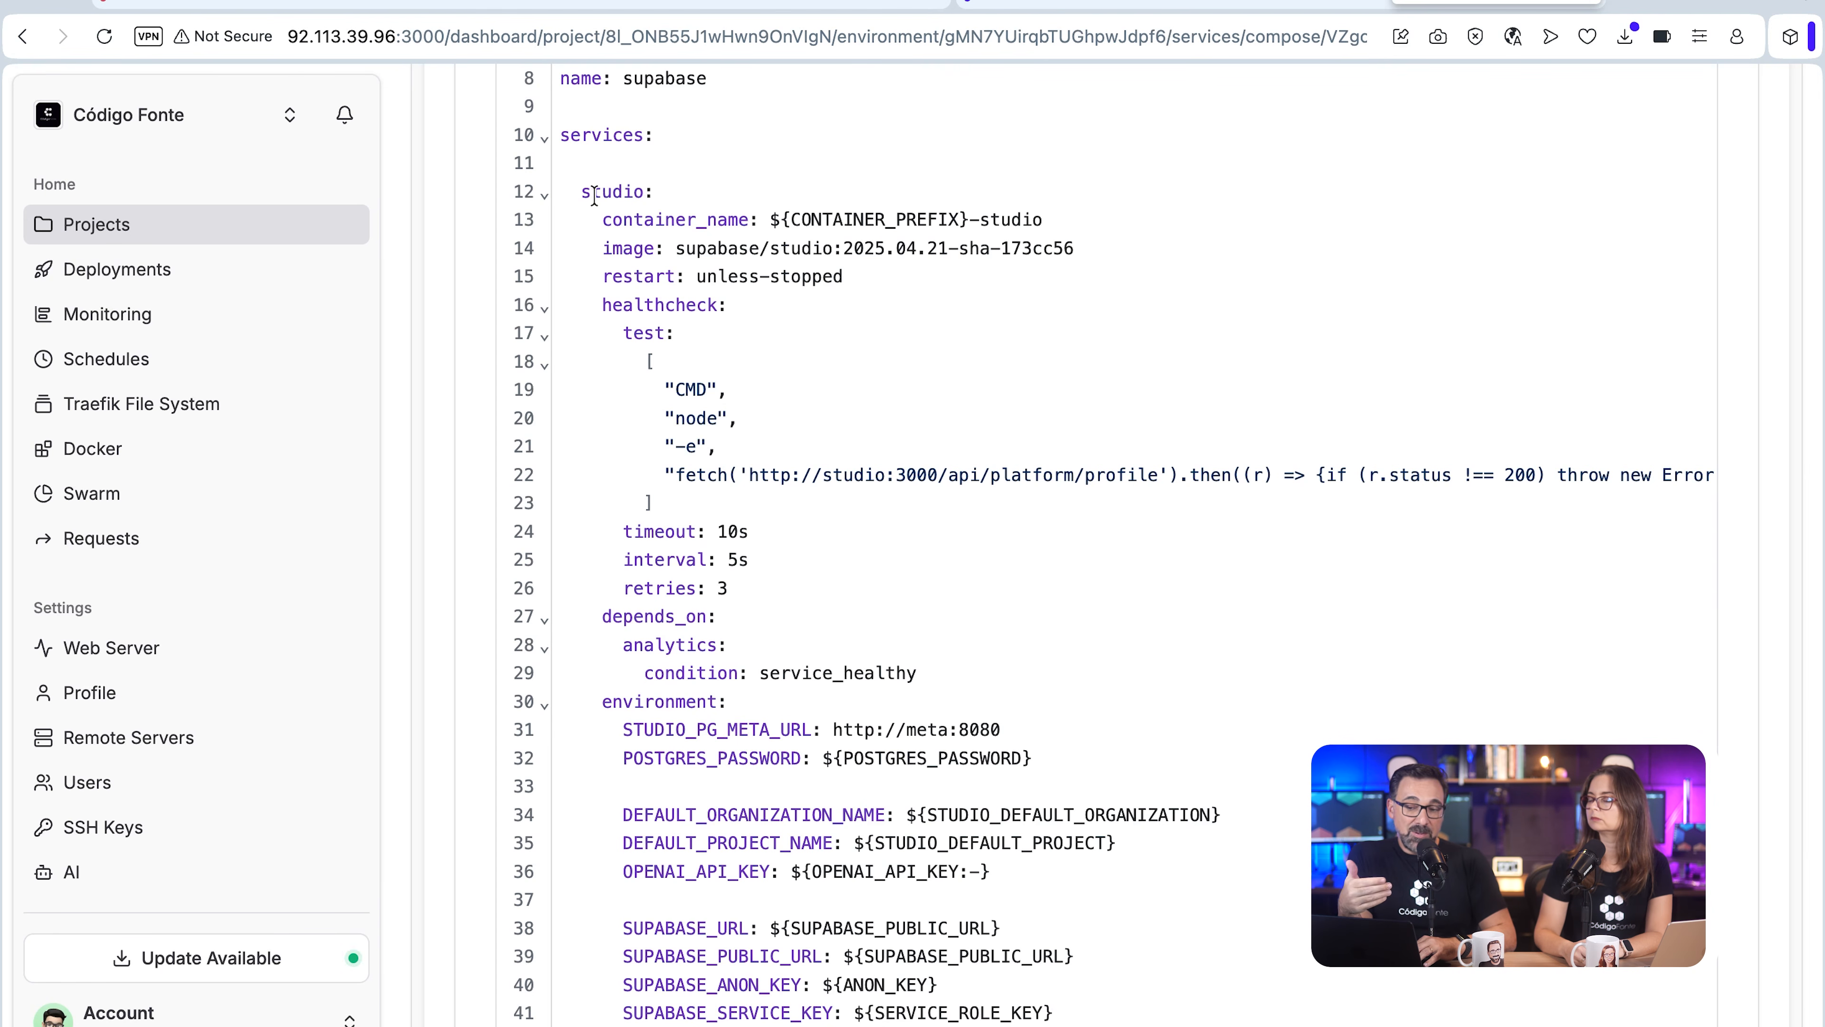
pyautogui.scroll(-20, 606, 226)
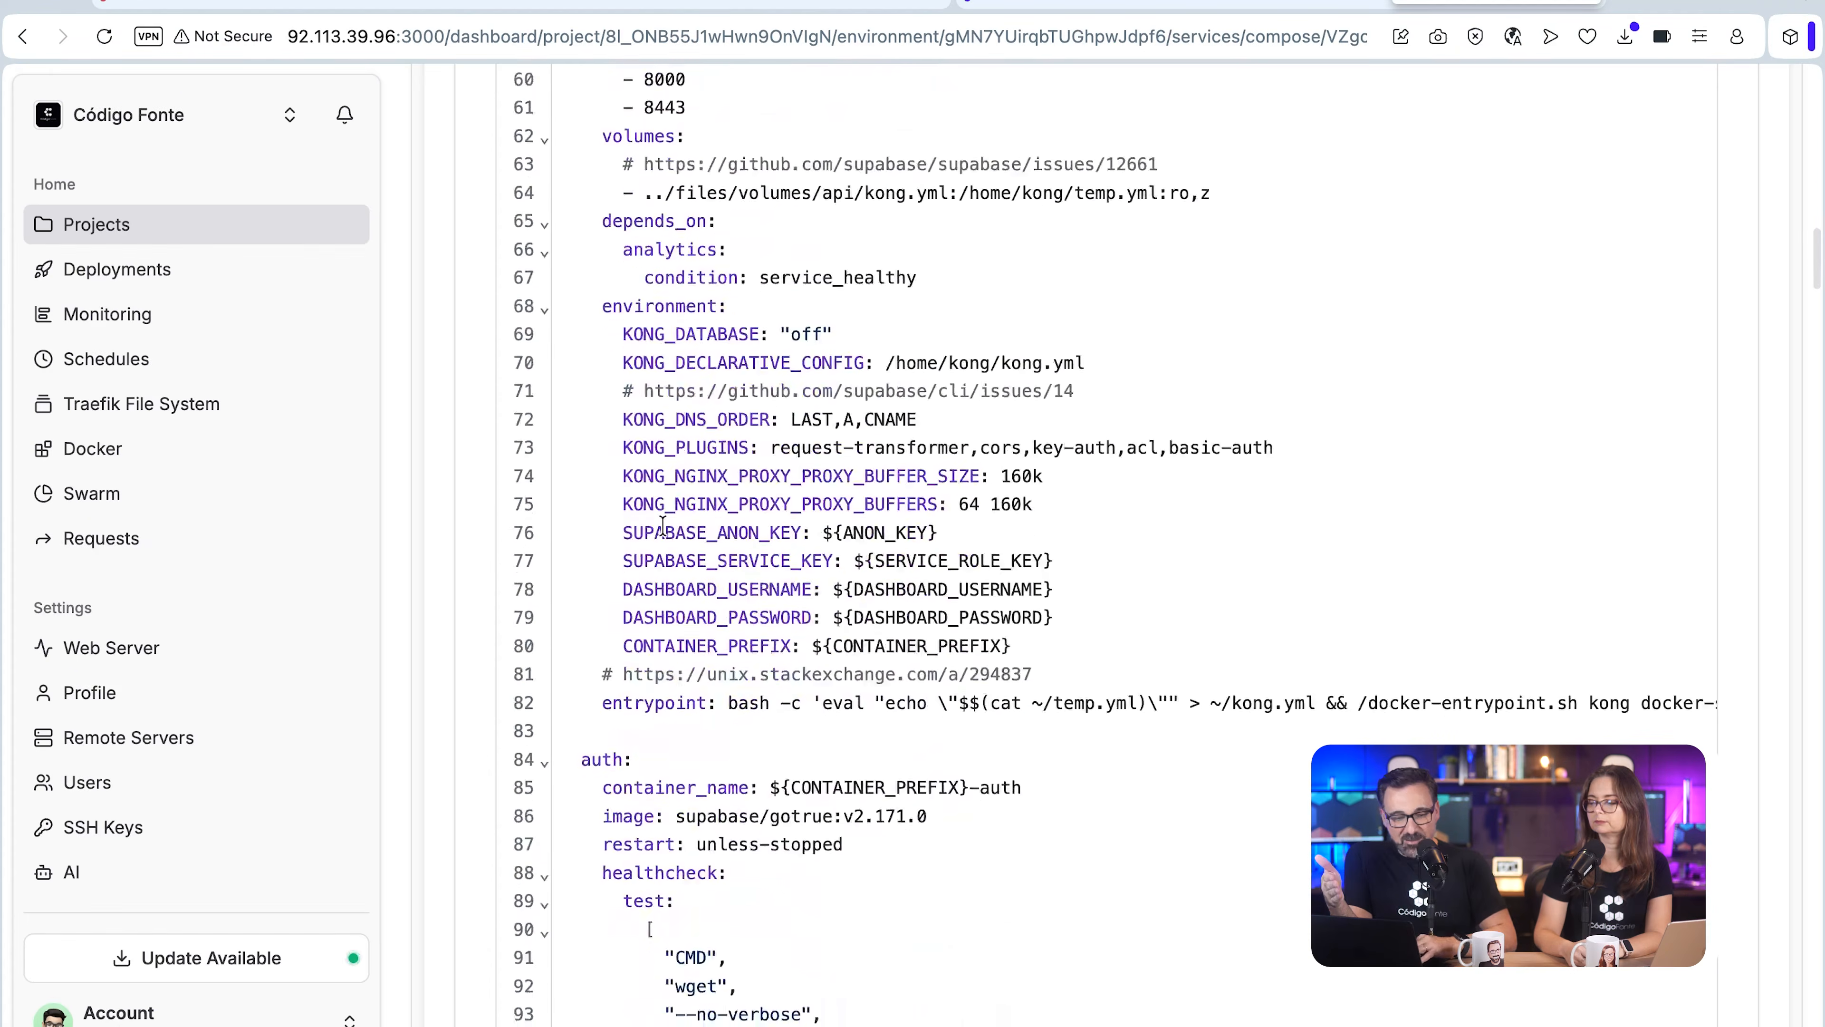
pyautogui.scroll(-1, 663, 525)
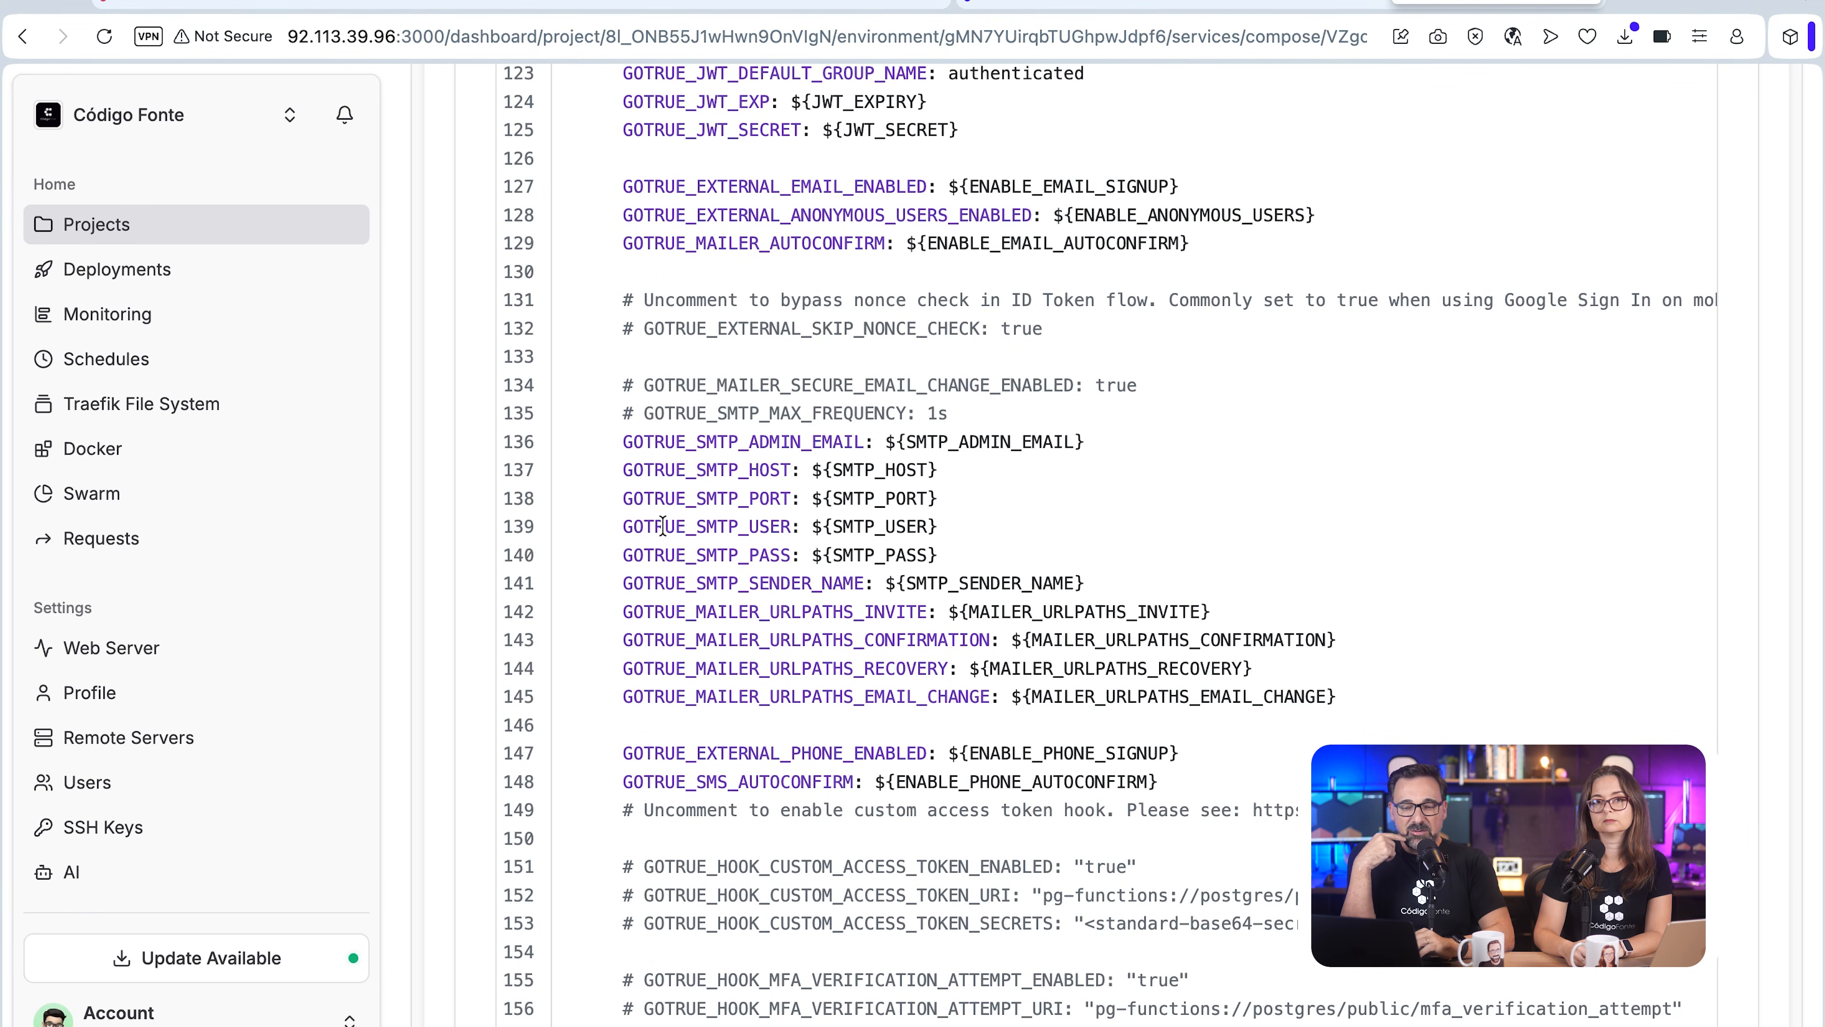
pyautogui.scroll(-15, 663, 525)
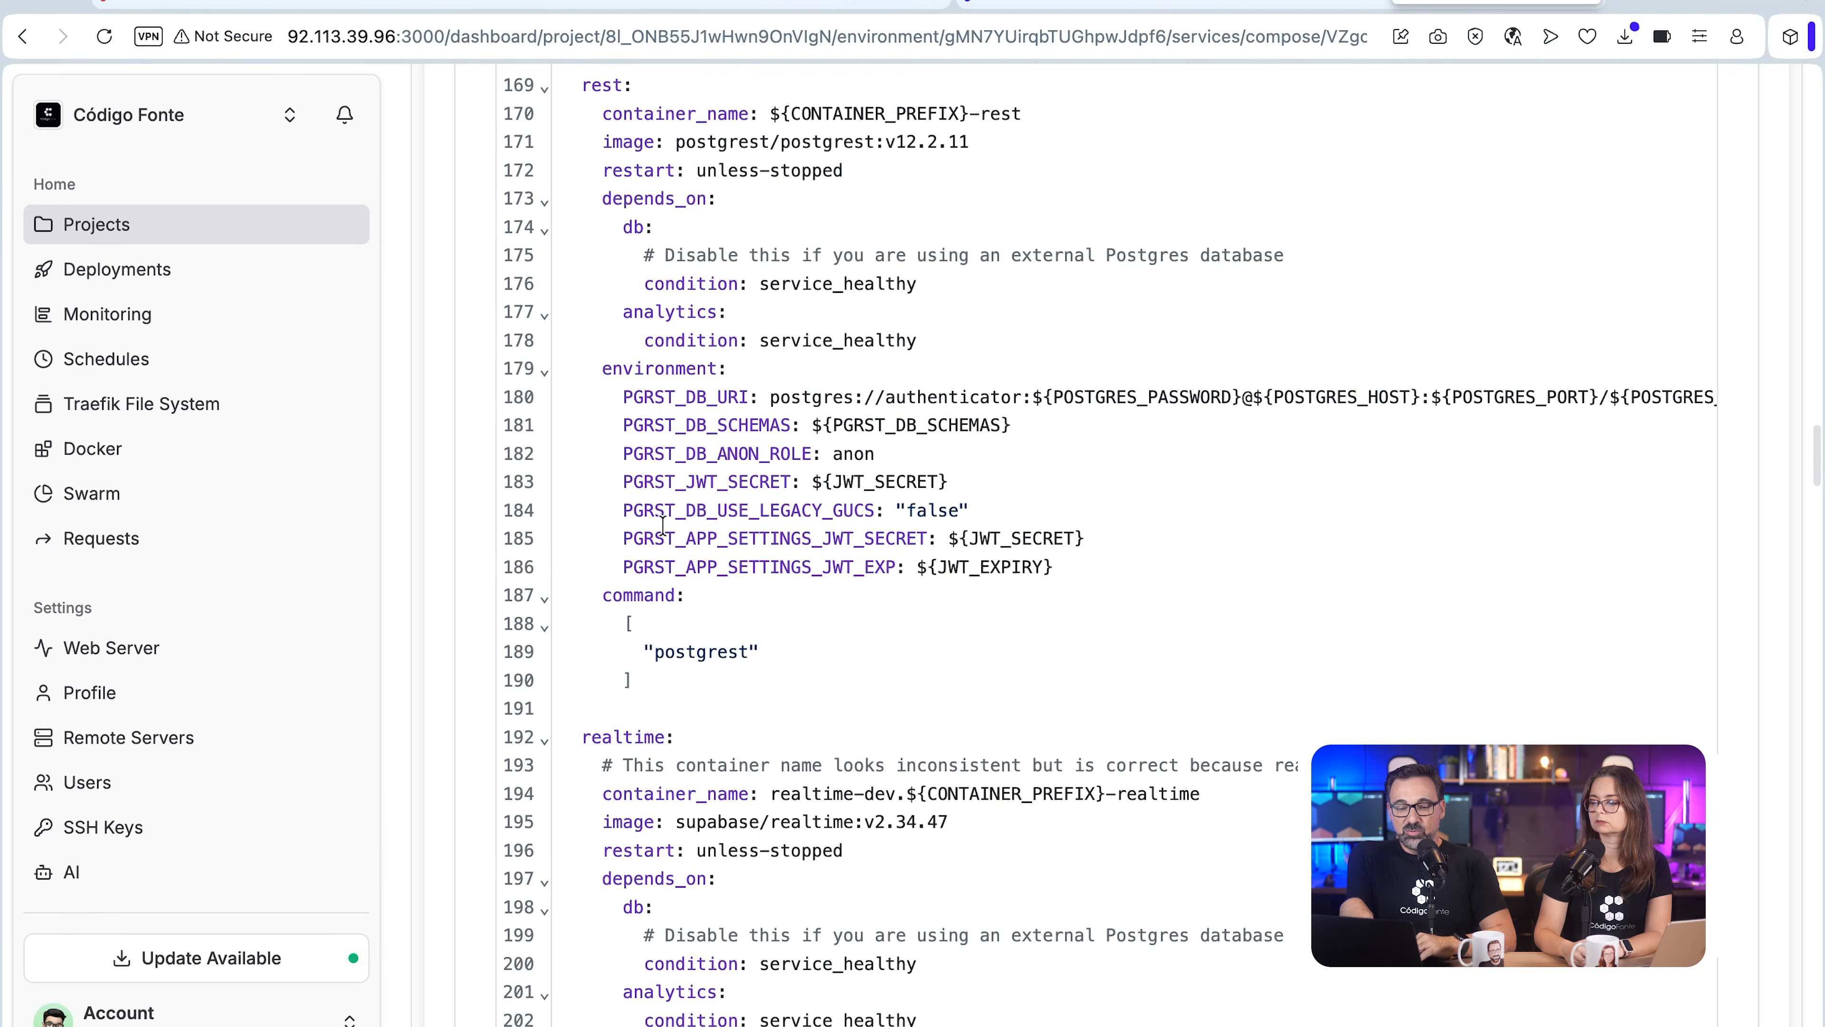
pyautogui.scroll(-7, 662, 525)
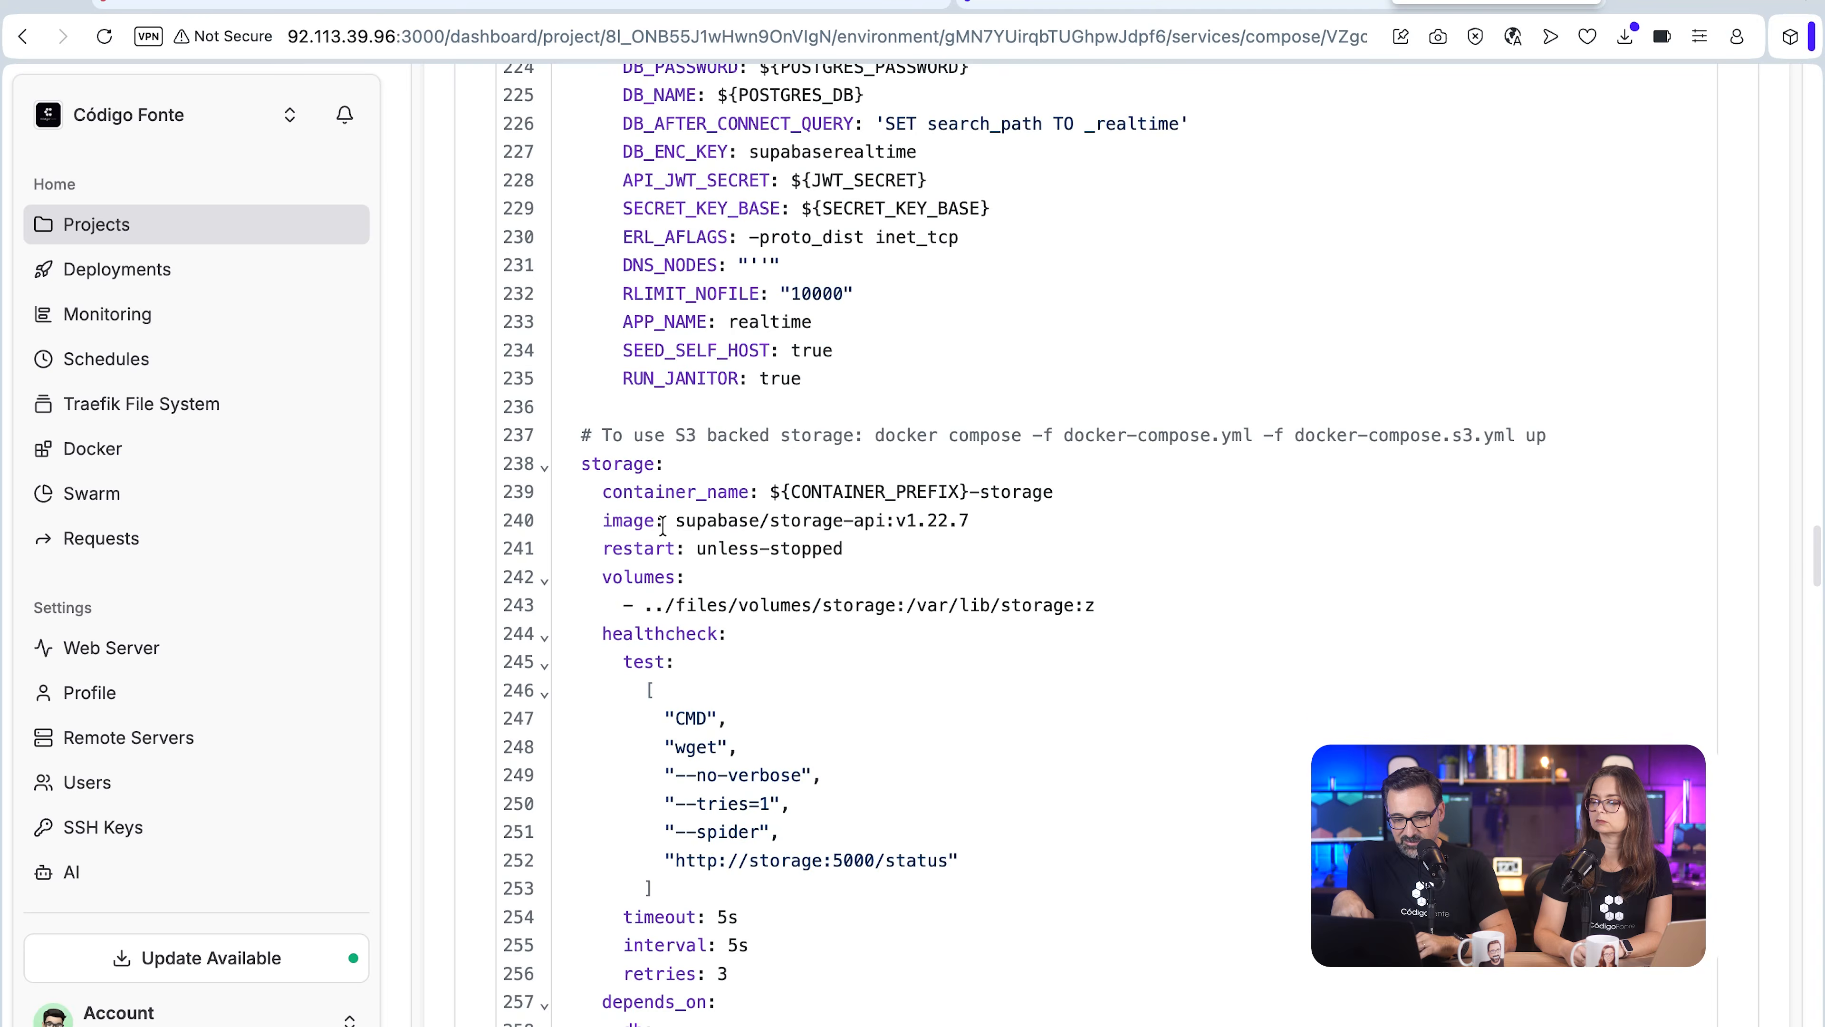
pyautogui.scroll(-15, 663, 525)
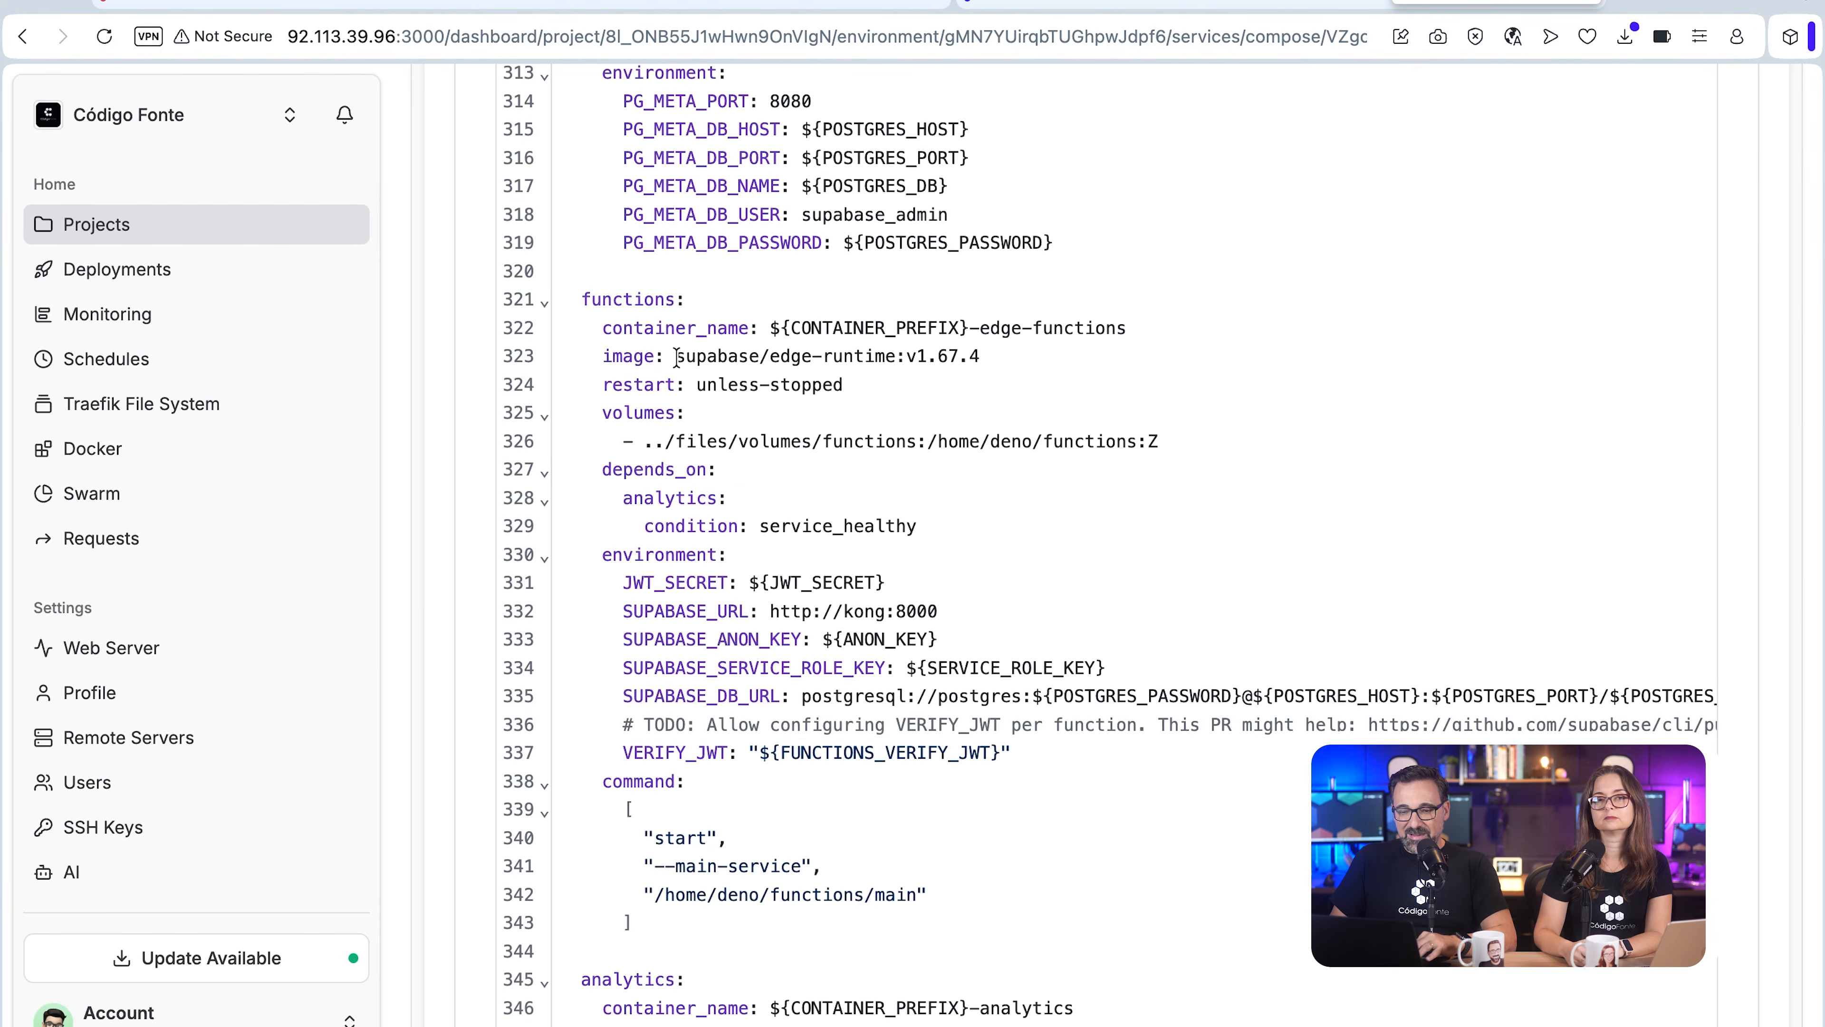
pyautogui.doubleClick(948, 355)
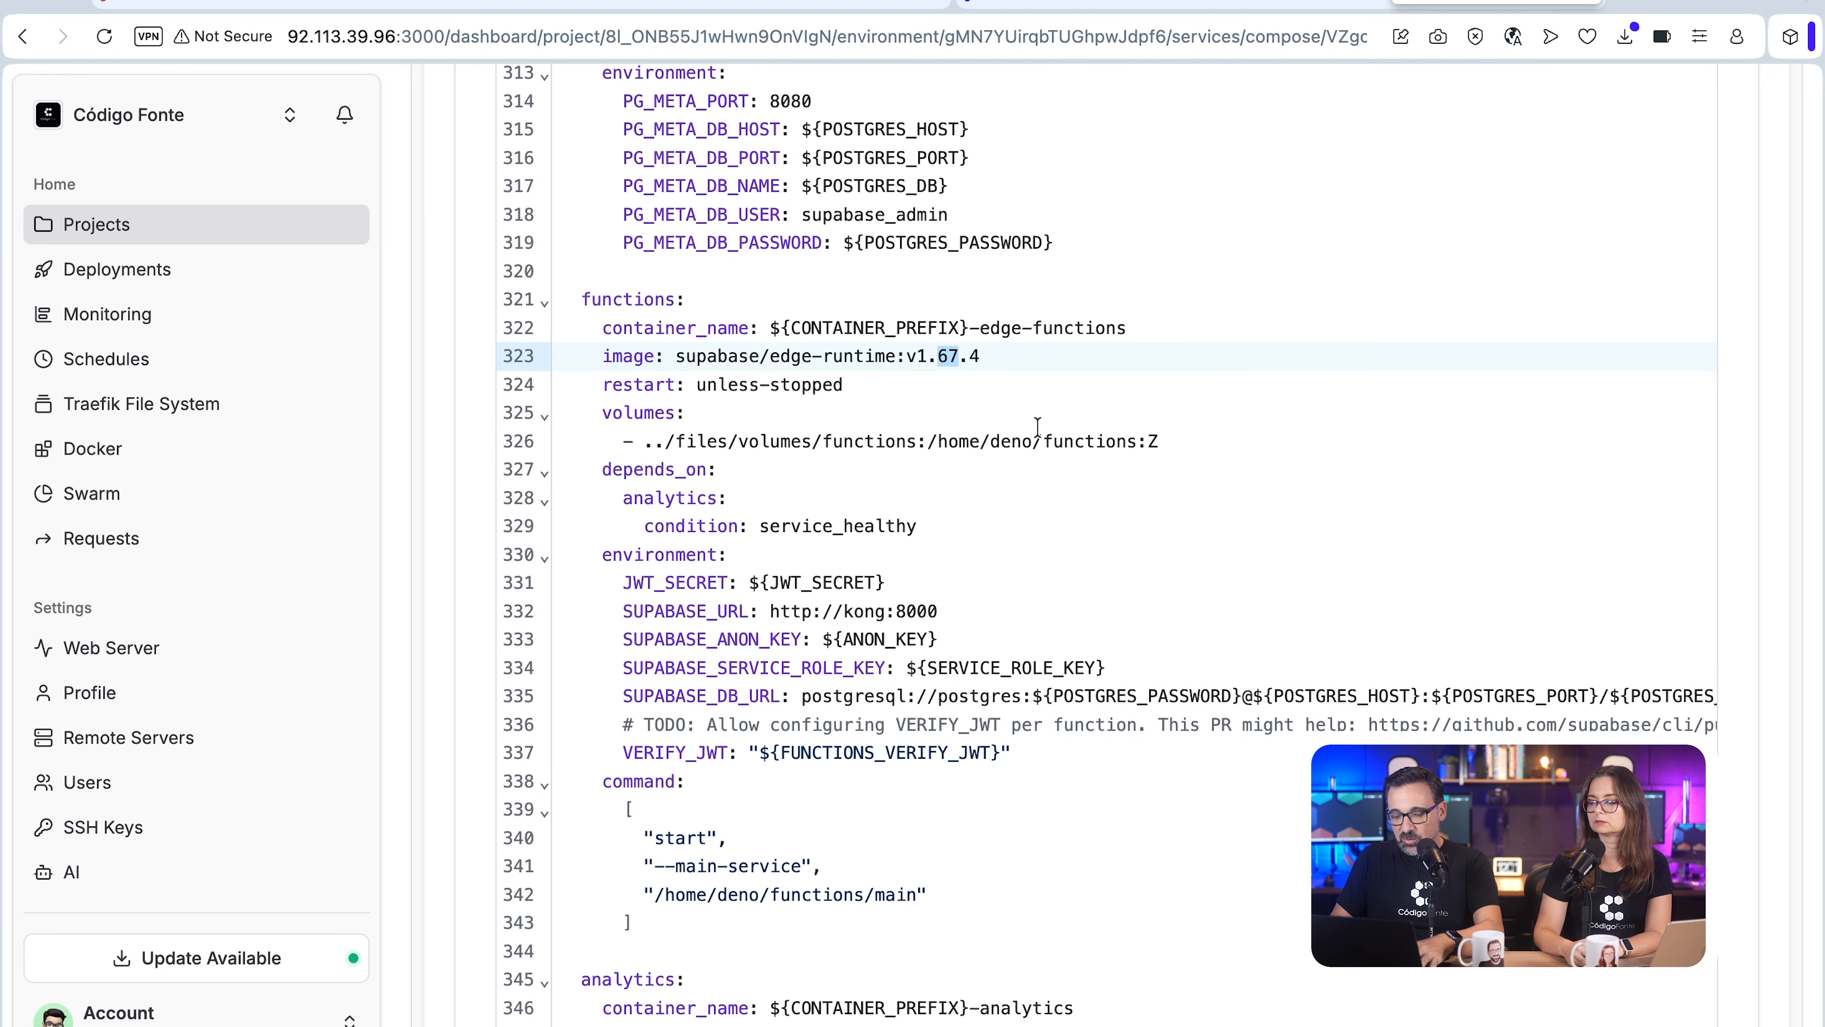
pyautogui.write('70')
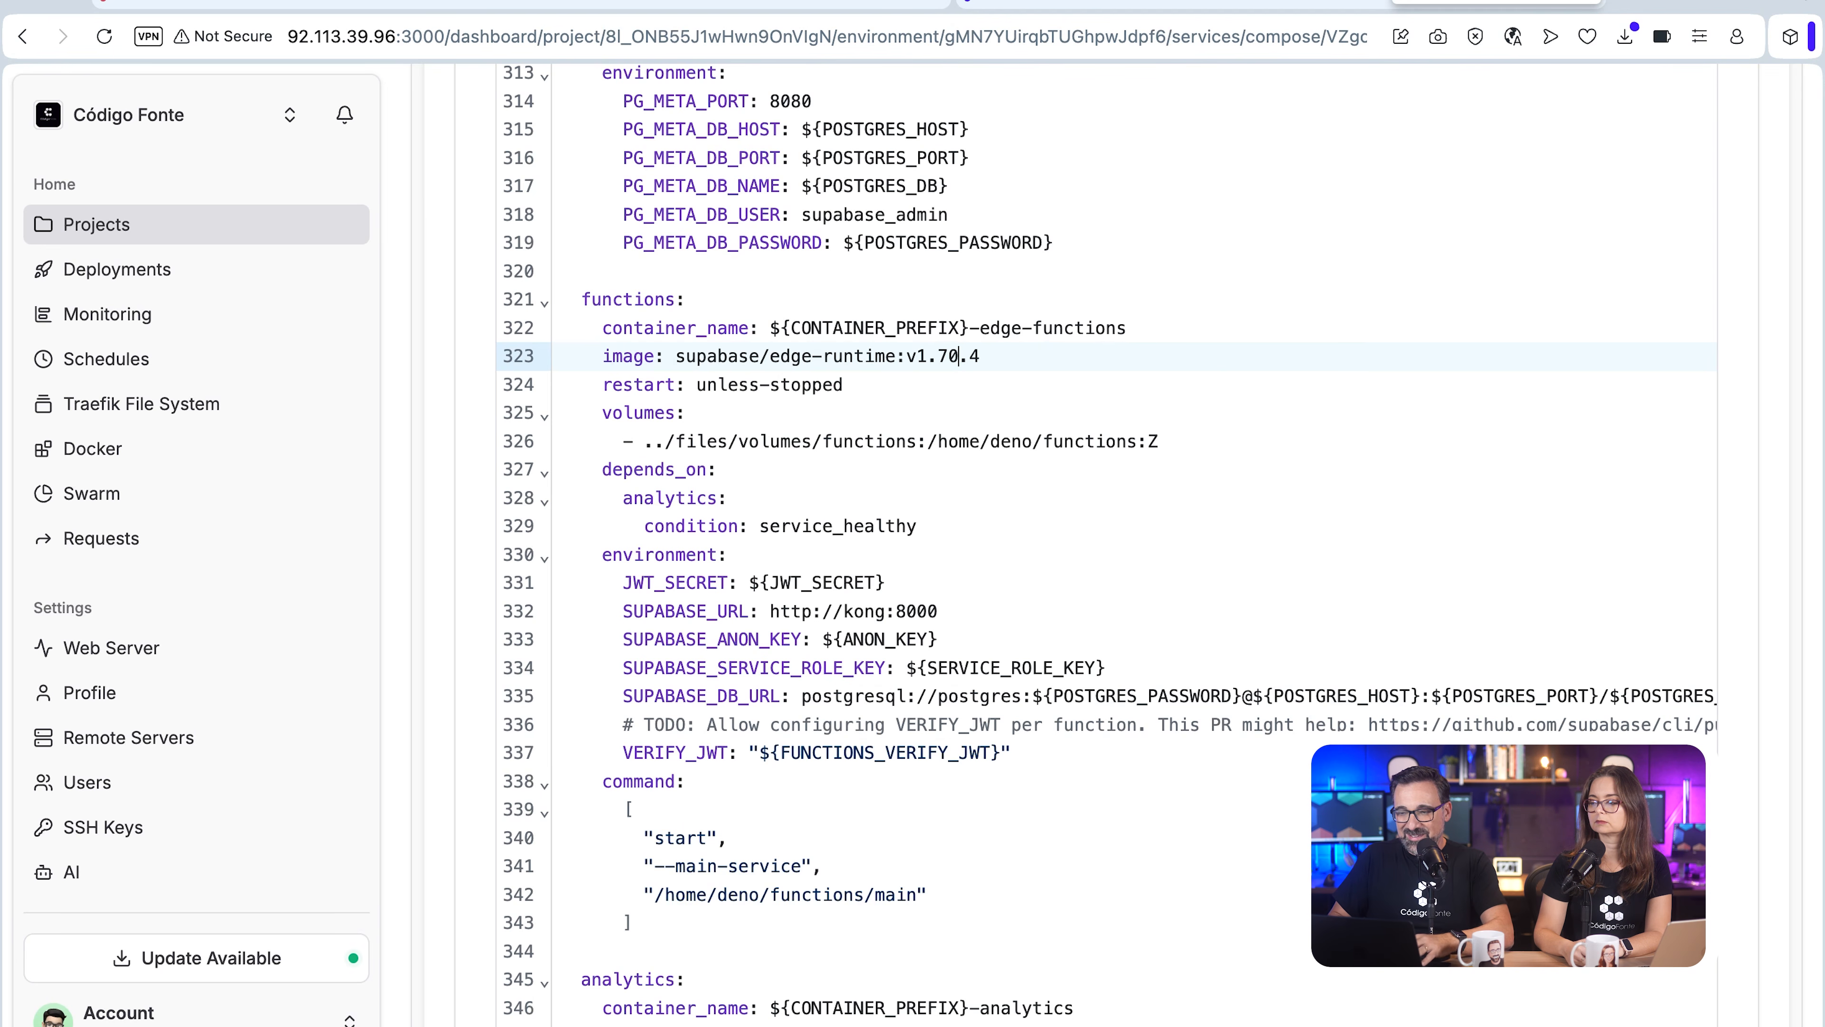
# Step: Replace the studio service's image in the compose file with supabase/studio:2026.03.04-sha-0043607
pyautogui.scroll(20, 1078, 504)
pyautogui.moveTo(771, 239); pyautogui.dragTo(1076, 239)
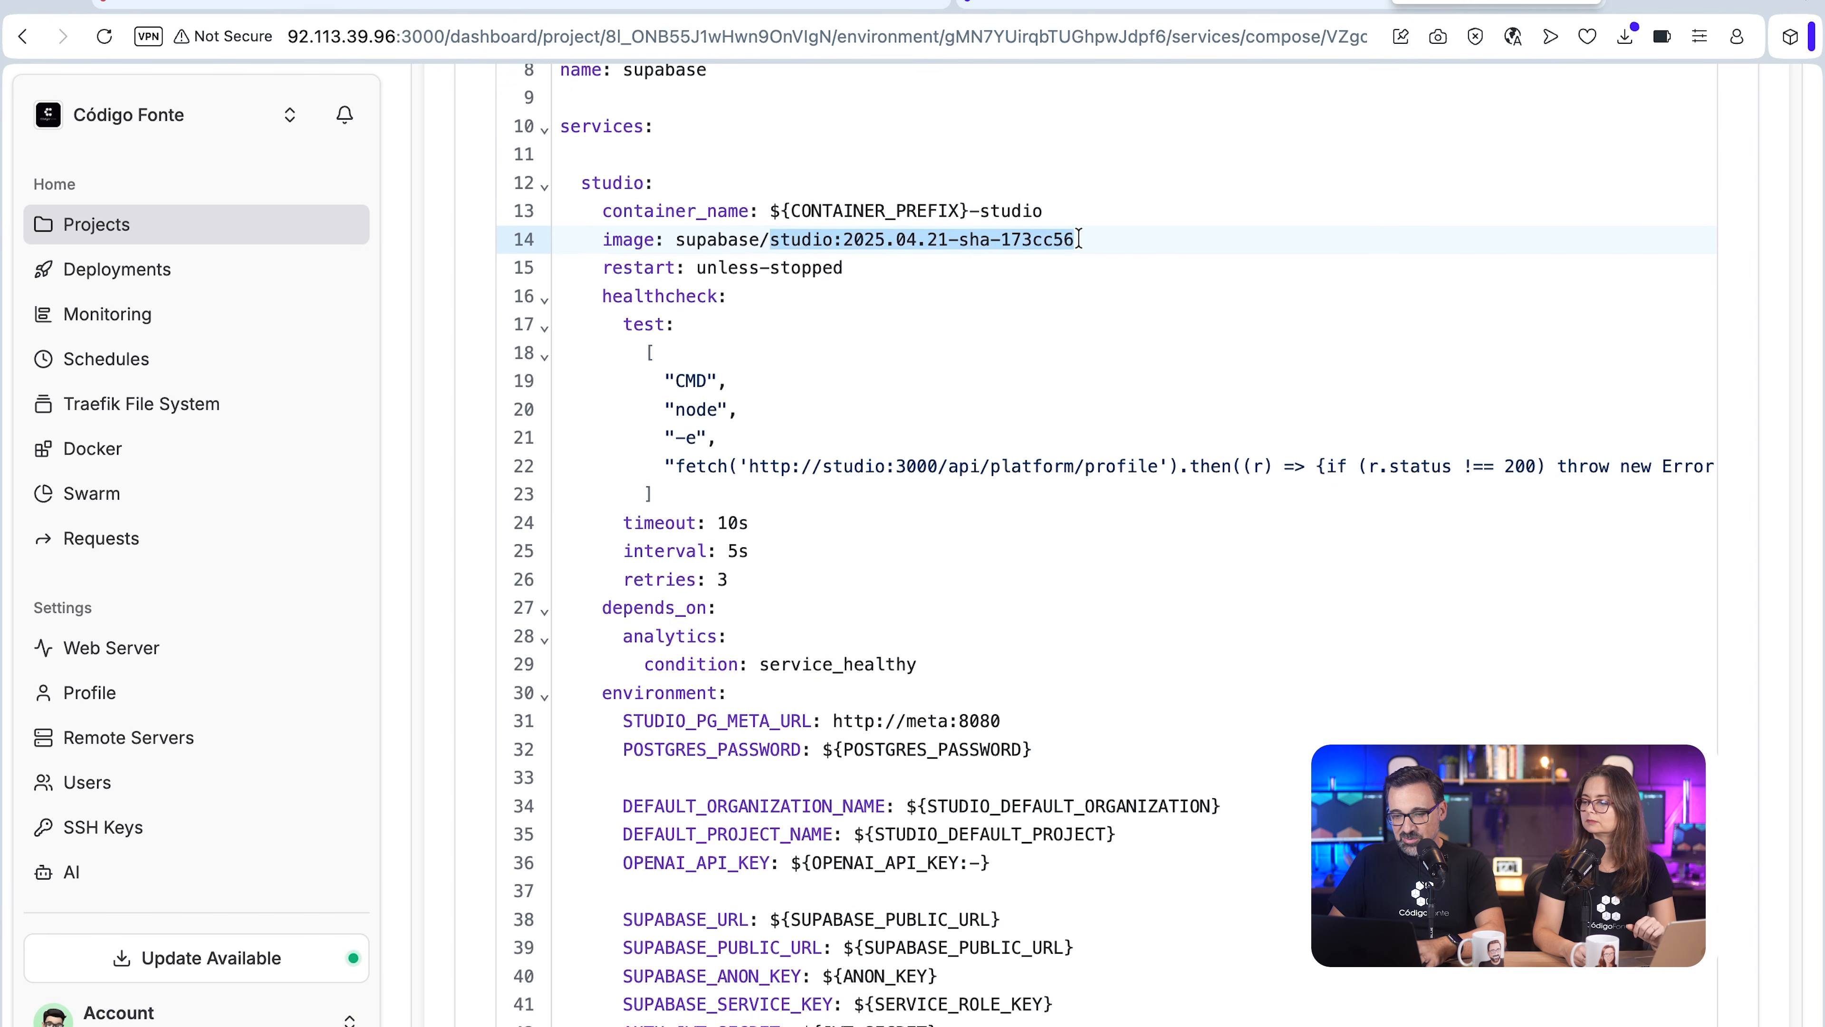
pyautogui.write('studio:2026.03.04-sha-0043607')
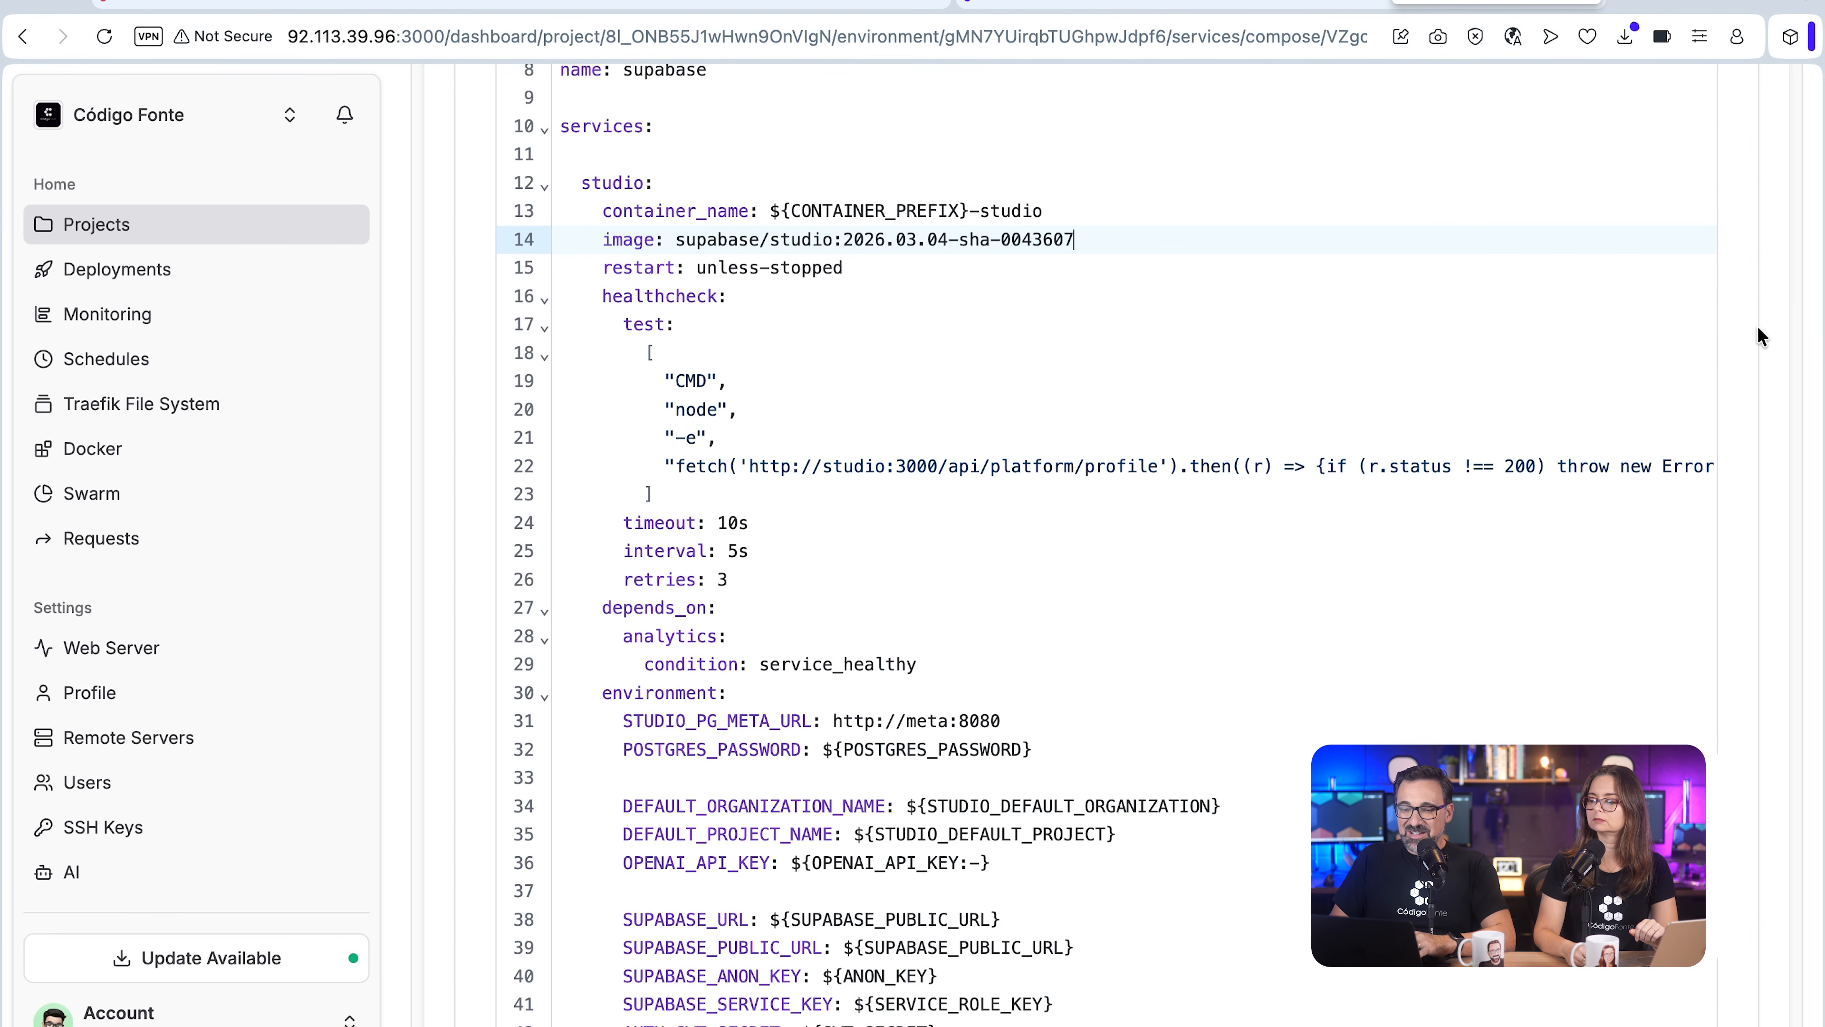
pyautogui.scroll(6, 1800, 350)
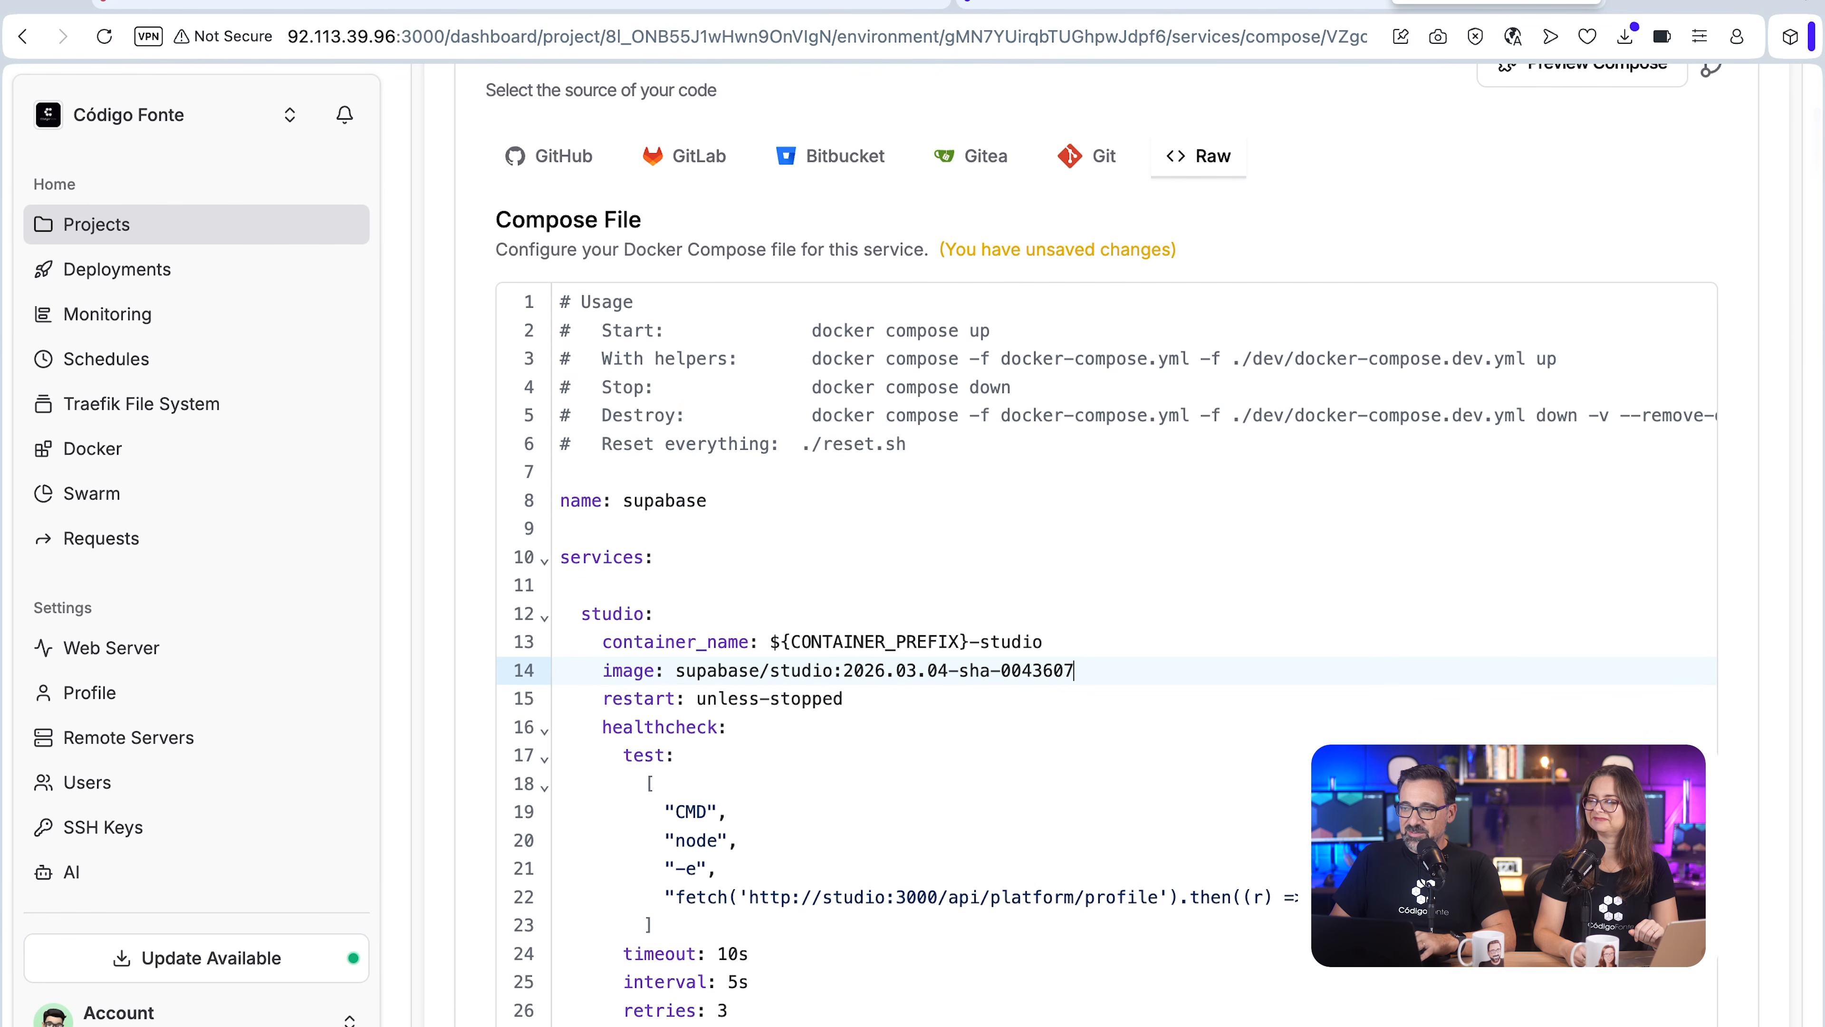
# Step: Add SNIPPETS_MANAGEMENT_FOLDER: /app/snippets and EDGE_FUNCTIONS_MANAGEMENT_FOLDER: /app/edge-functions to the studio service, with volumes mapping ../files/volumes/snippets and ../files/volumes/functions to those folders
pyautogui.press('super+Tab')
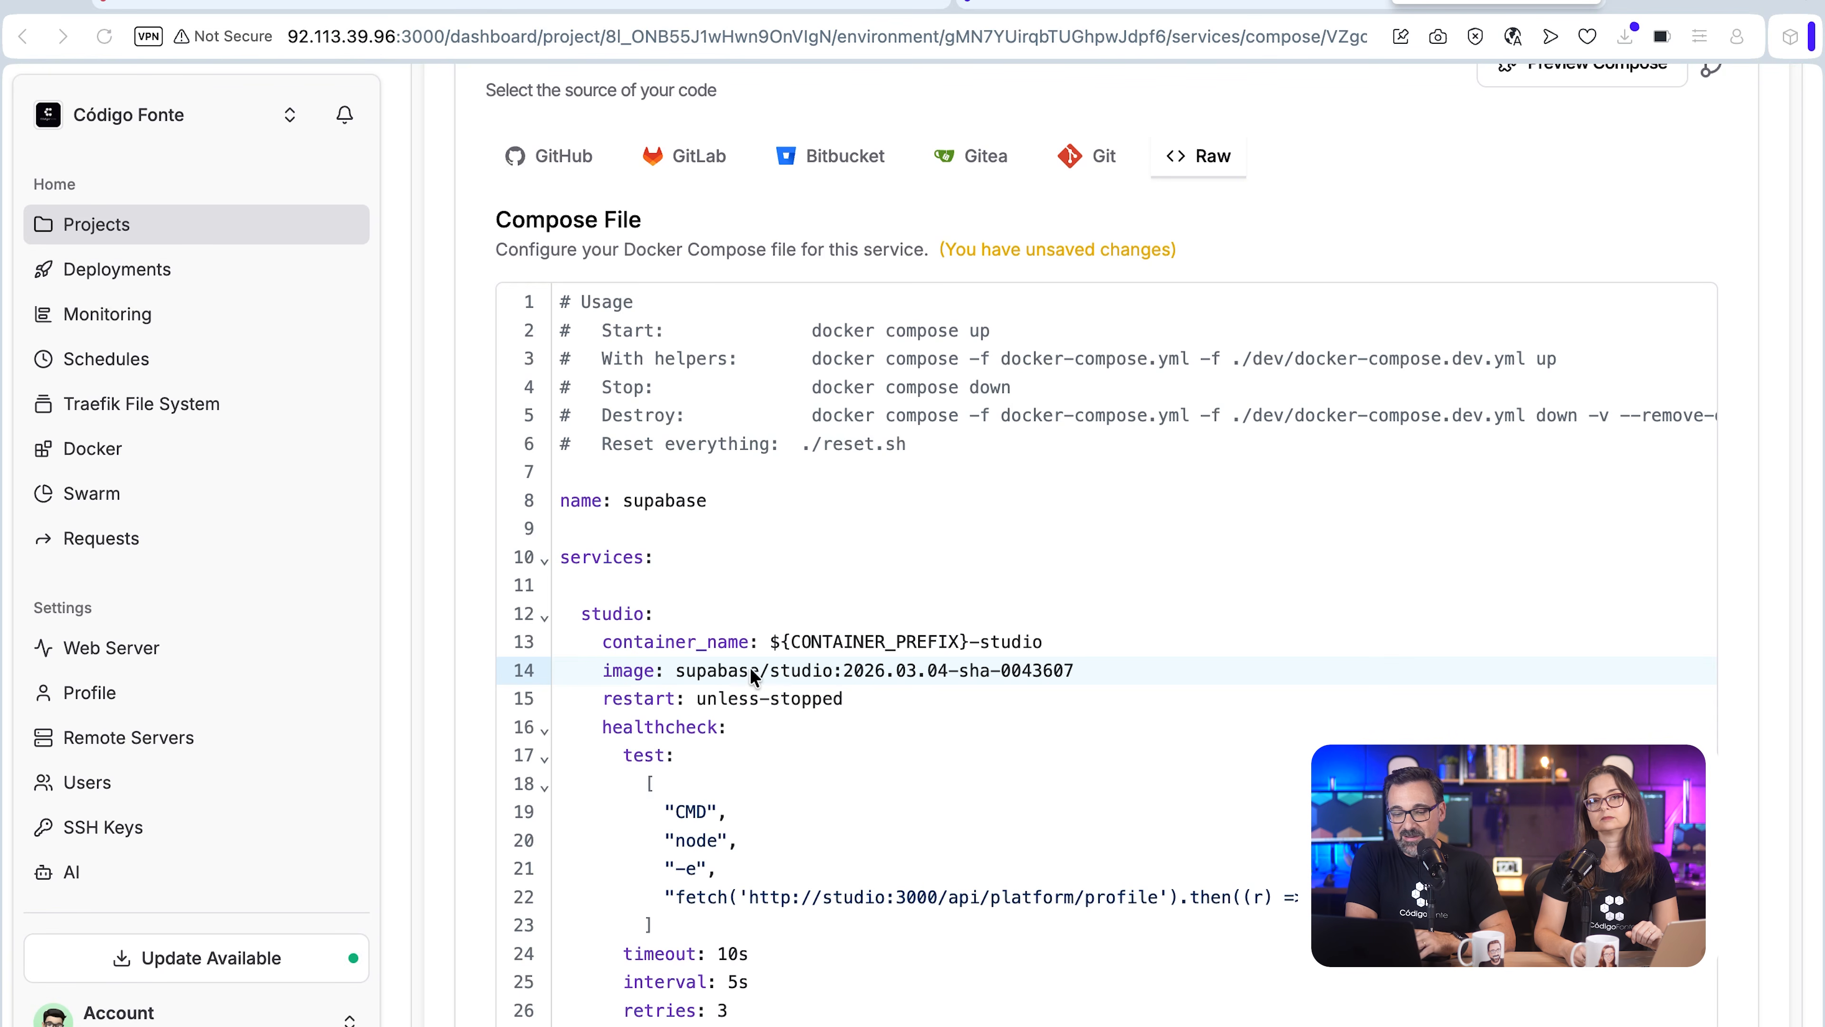
pyautogui.scroll(-8, 681, 669)
pyautogui.scroll(-6, 680, 669)
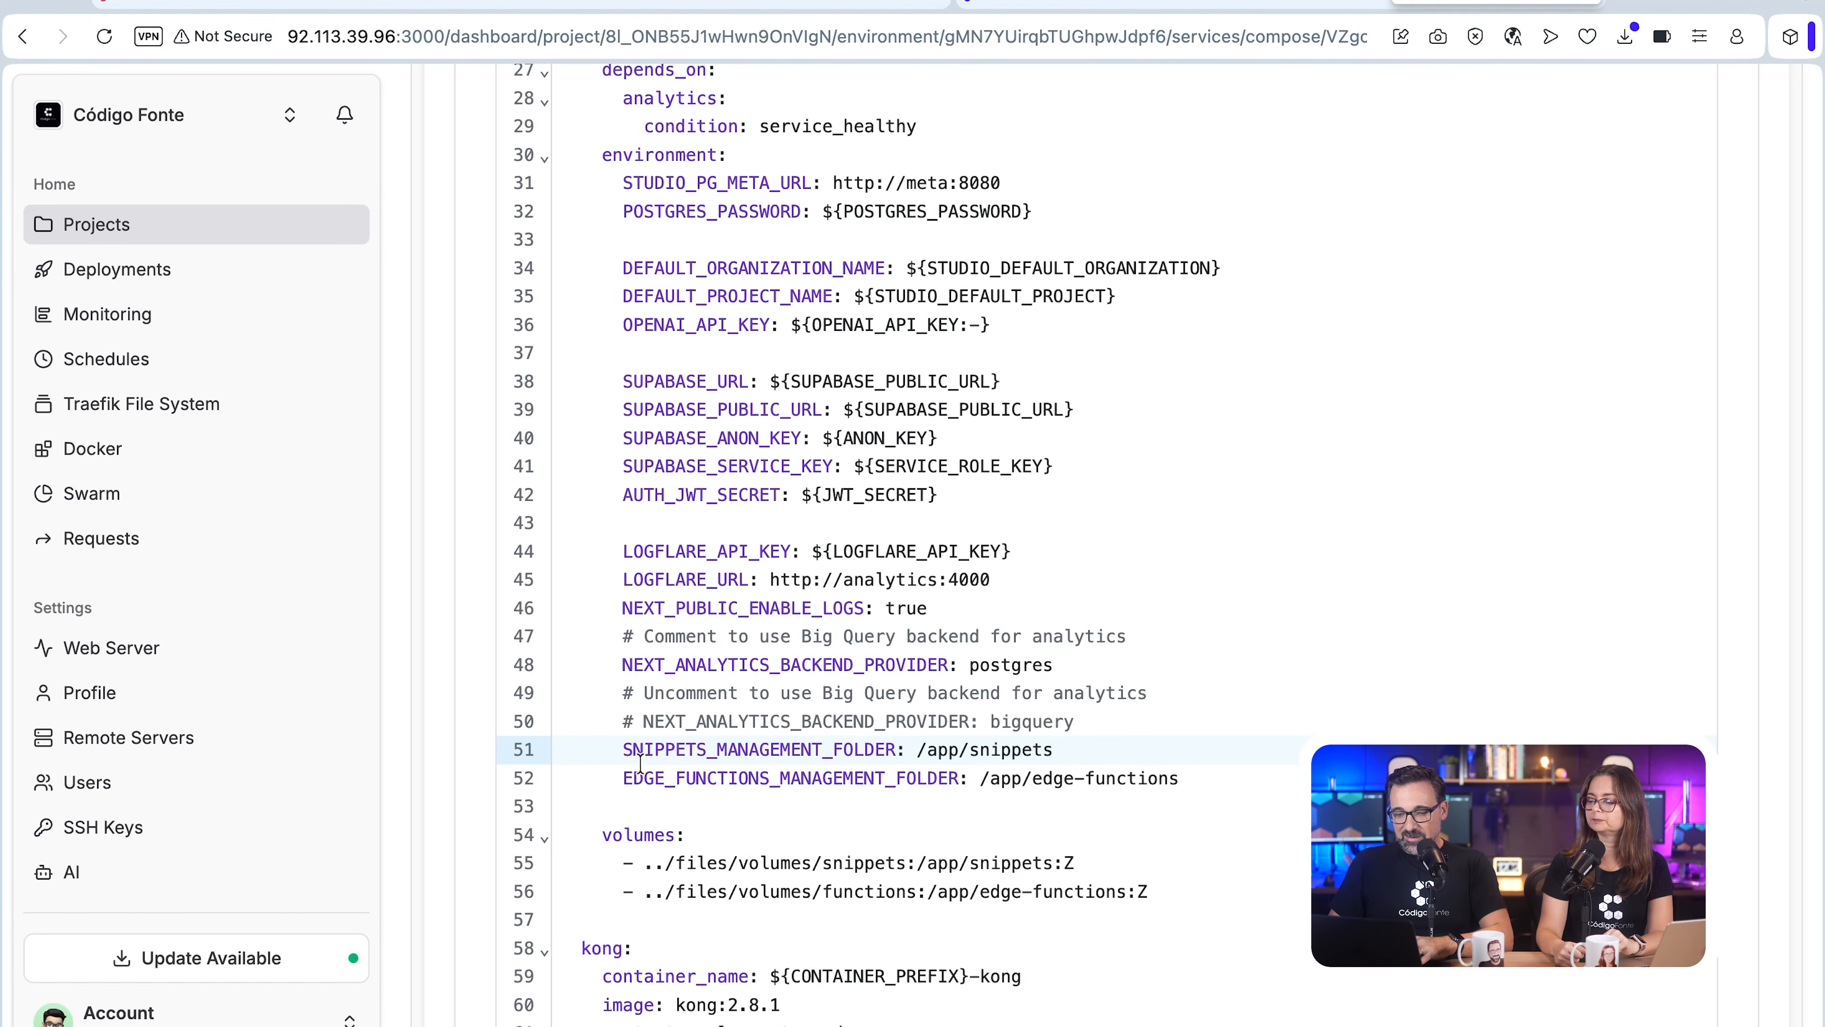
pyautogui.scroll(-3, 675, 775)
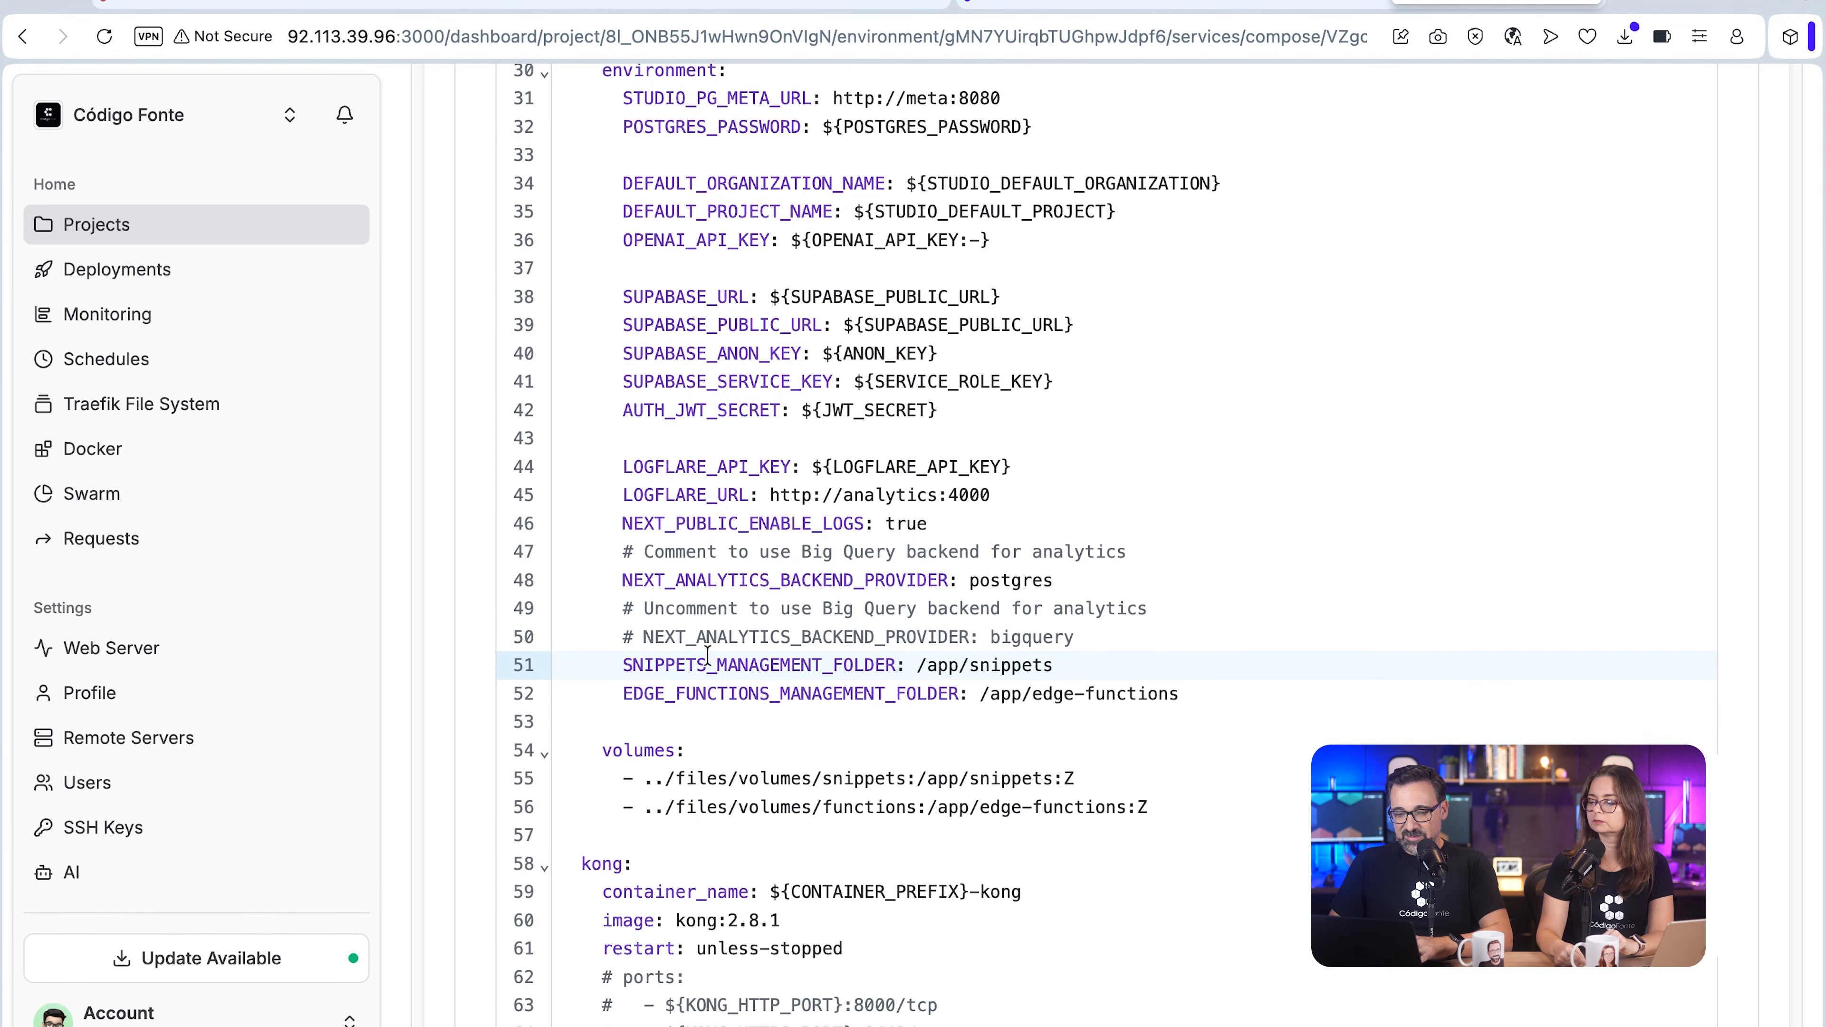
pyautogui.scroll(-3, 738, 736)
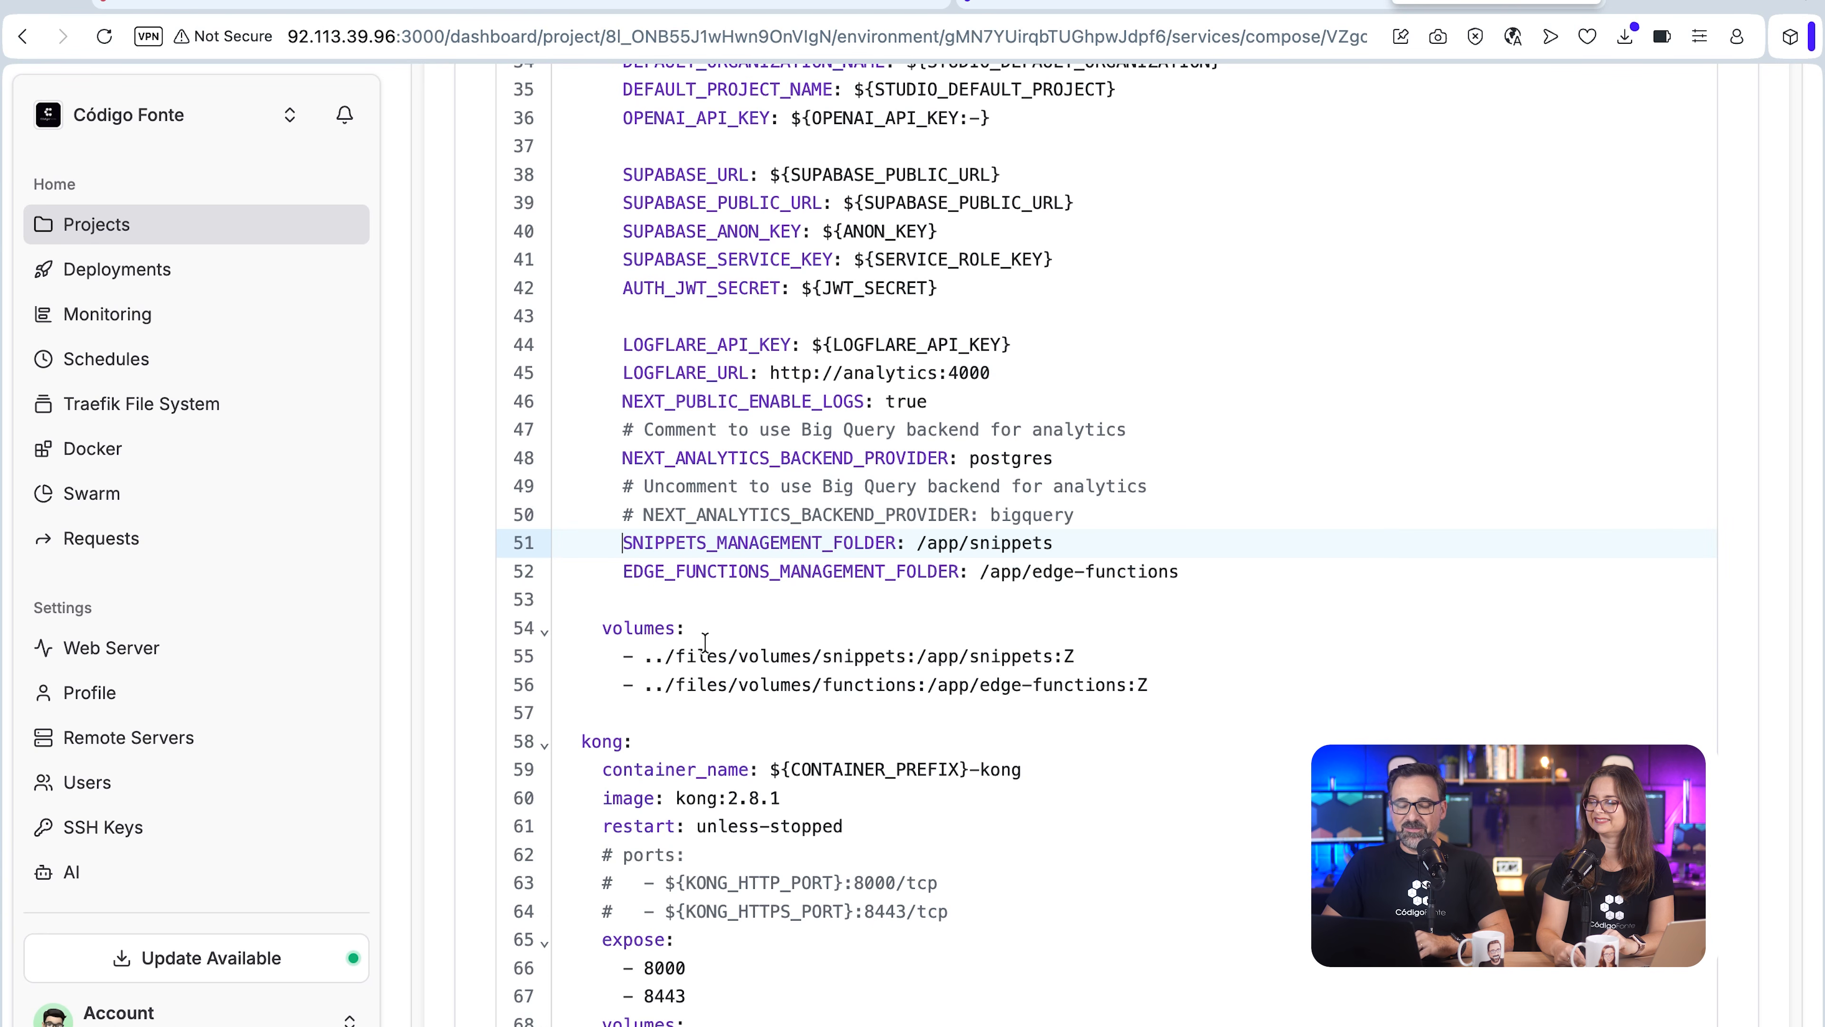
# Step: Check the youtube-api edge function in Supabase Cloud, and save a YOUTUBE_API_KEY variable holding the API key in the Dokploy service's environment secrets
pyautogui.click(798, 3)
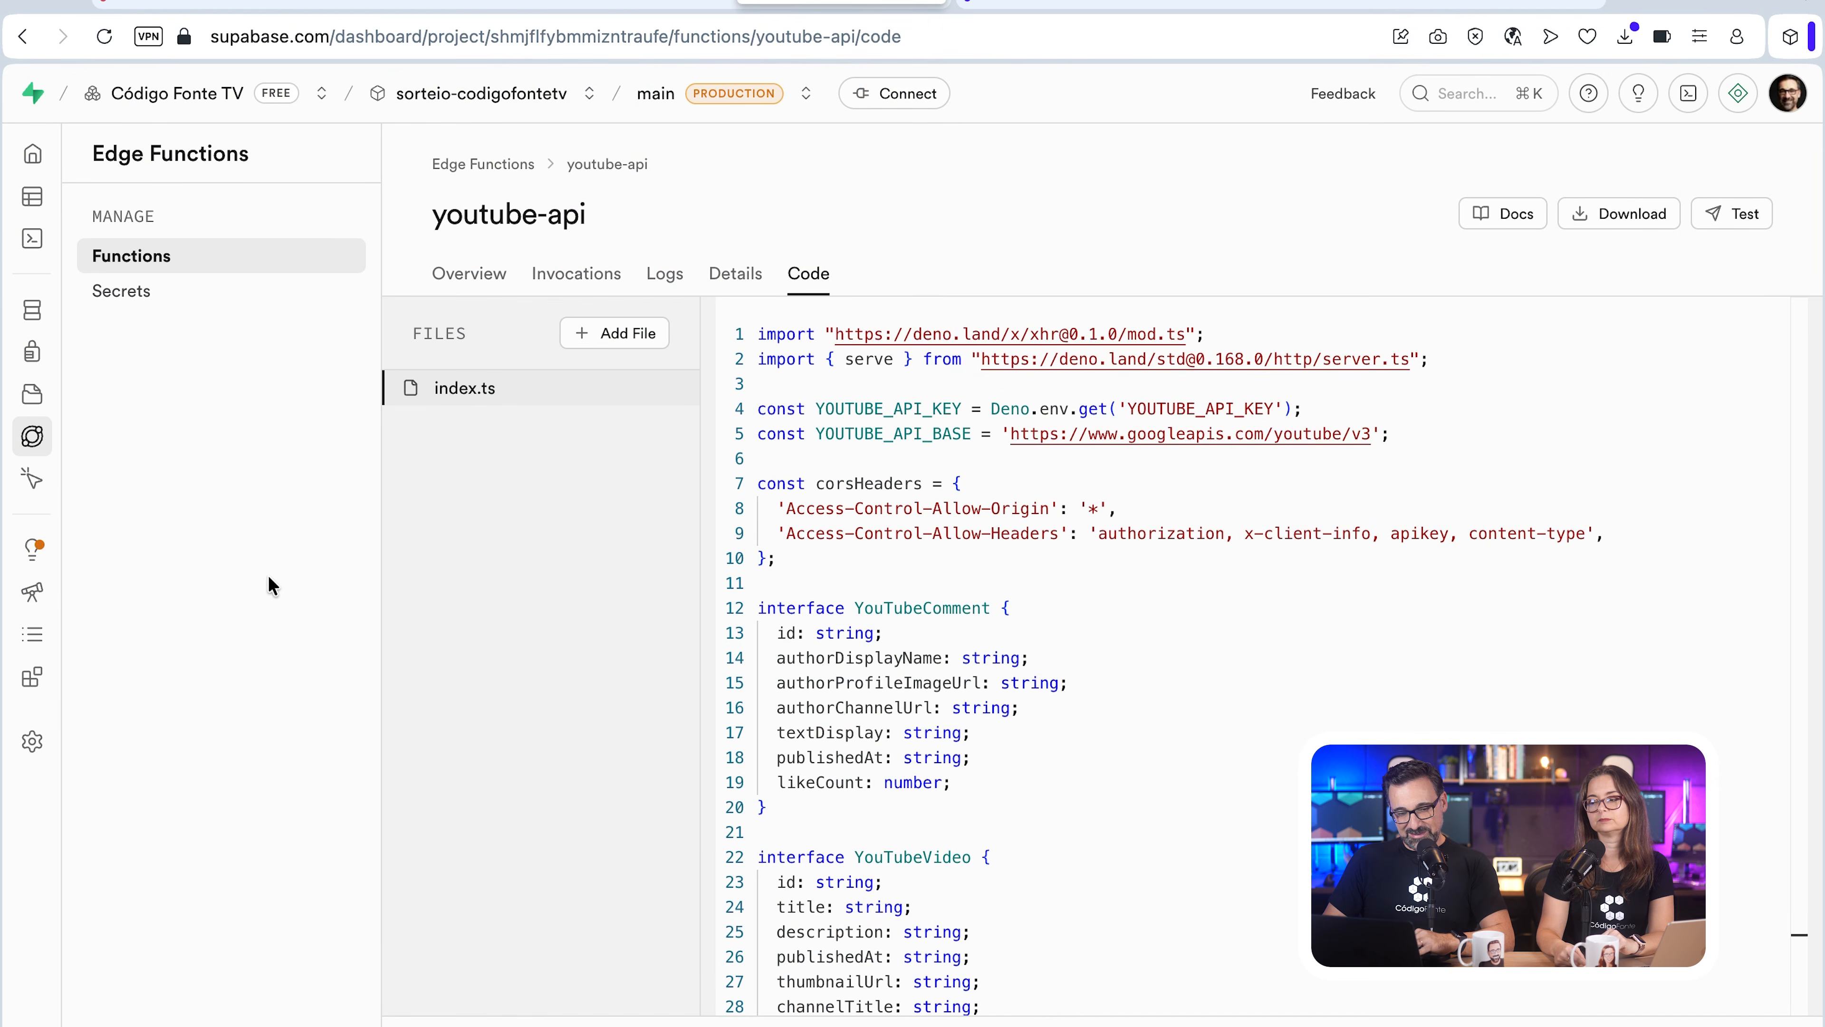
pyautogui.moveTo(20, 474)
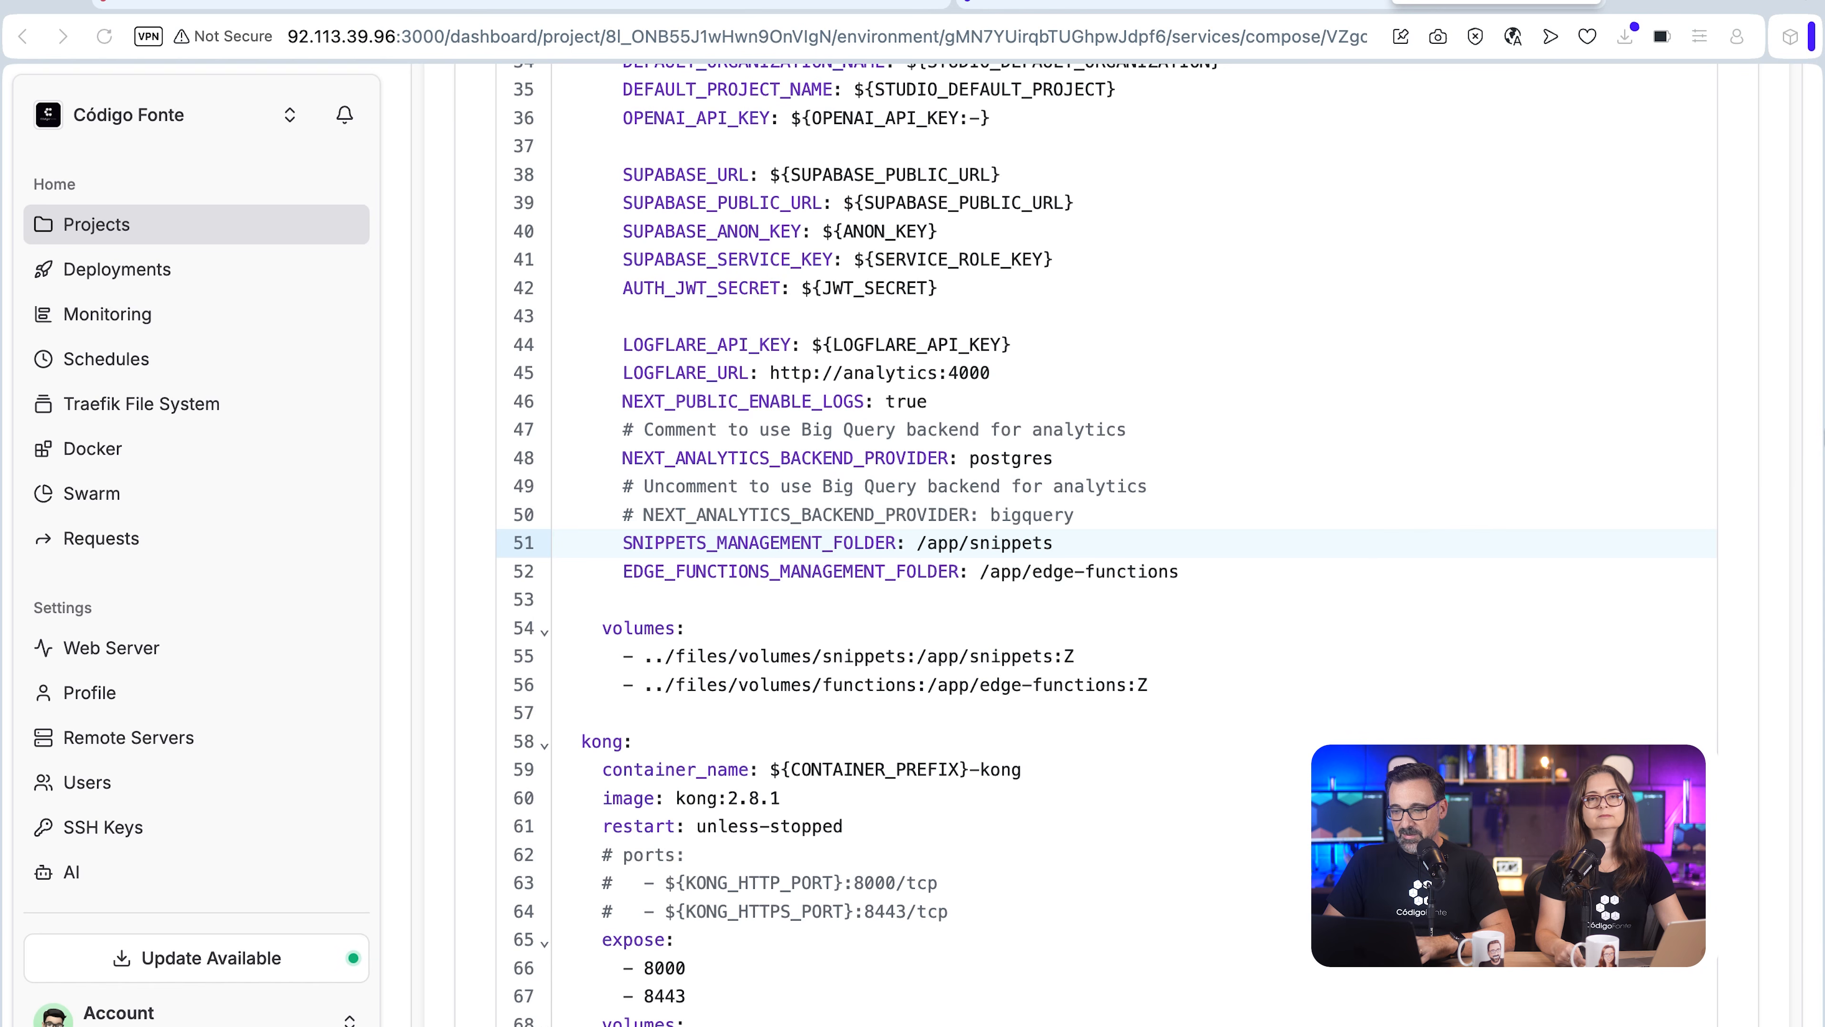
pyautogui.scroll(15, 1754, 460)
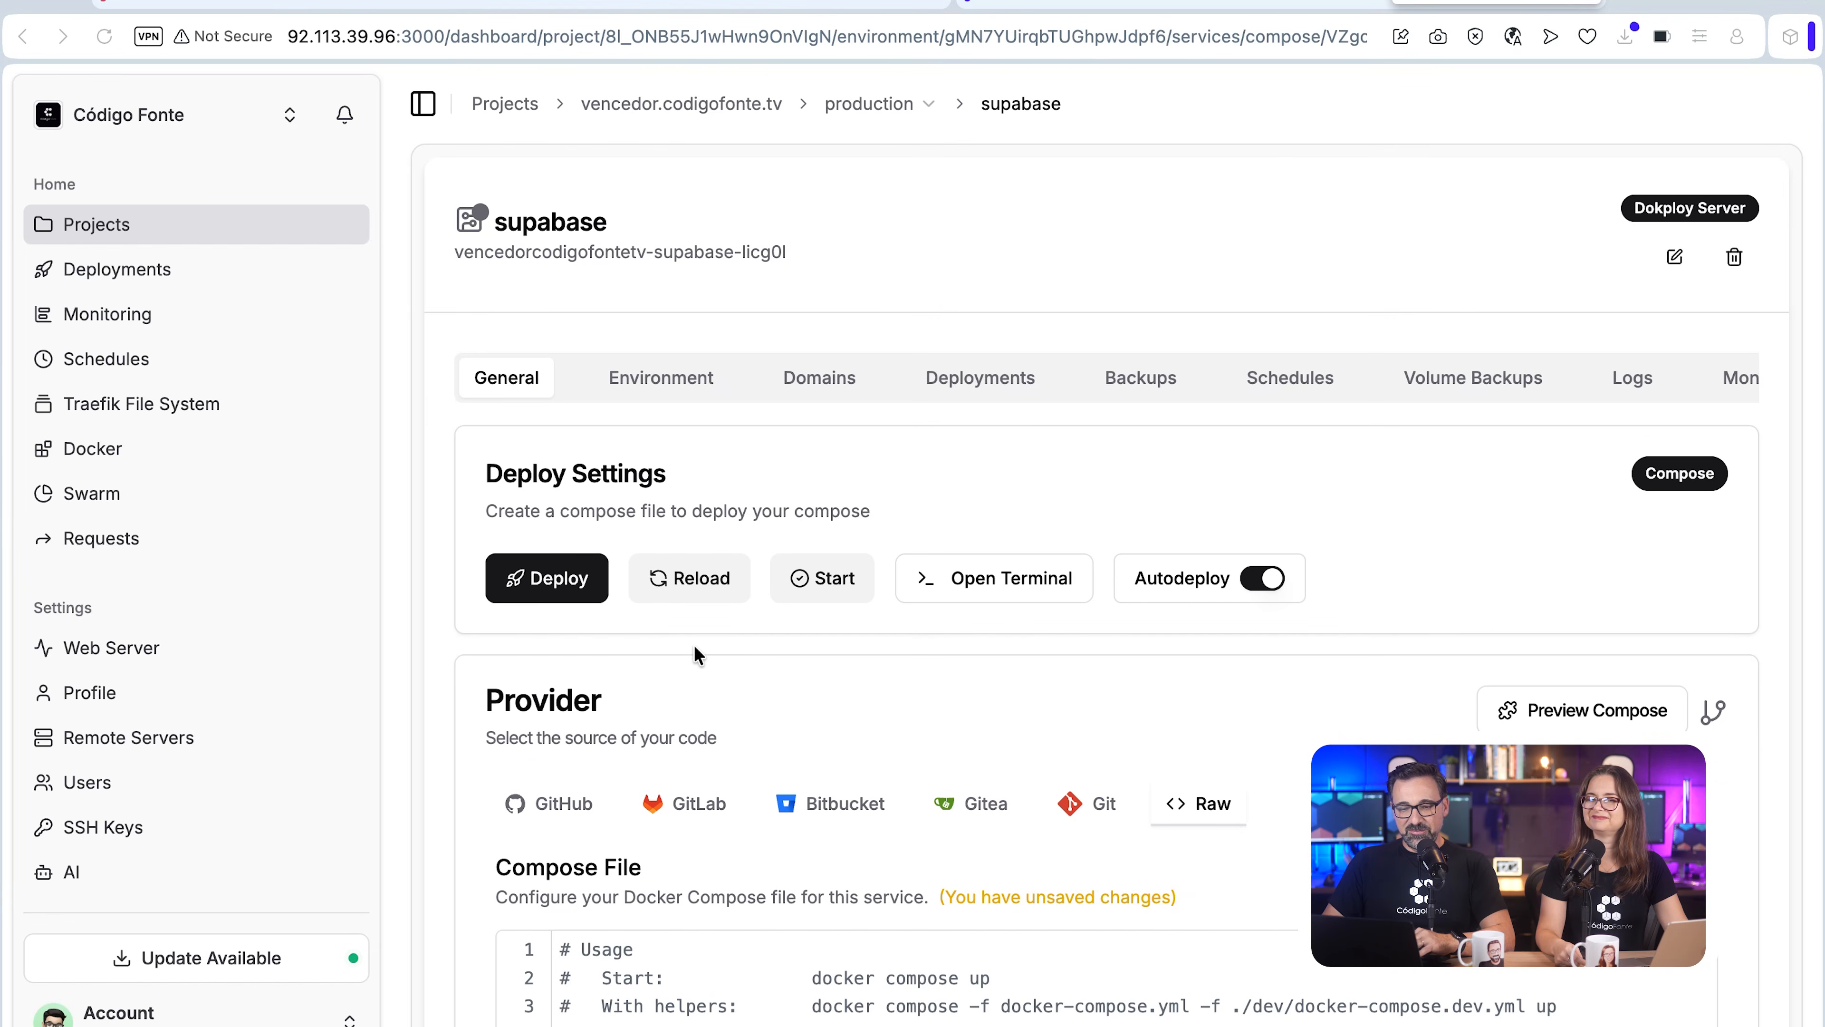
pyautogui.click(660, 391)
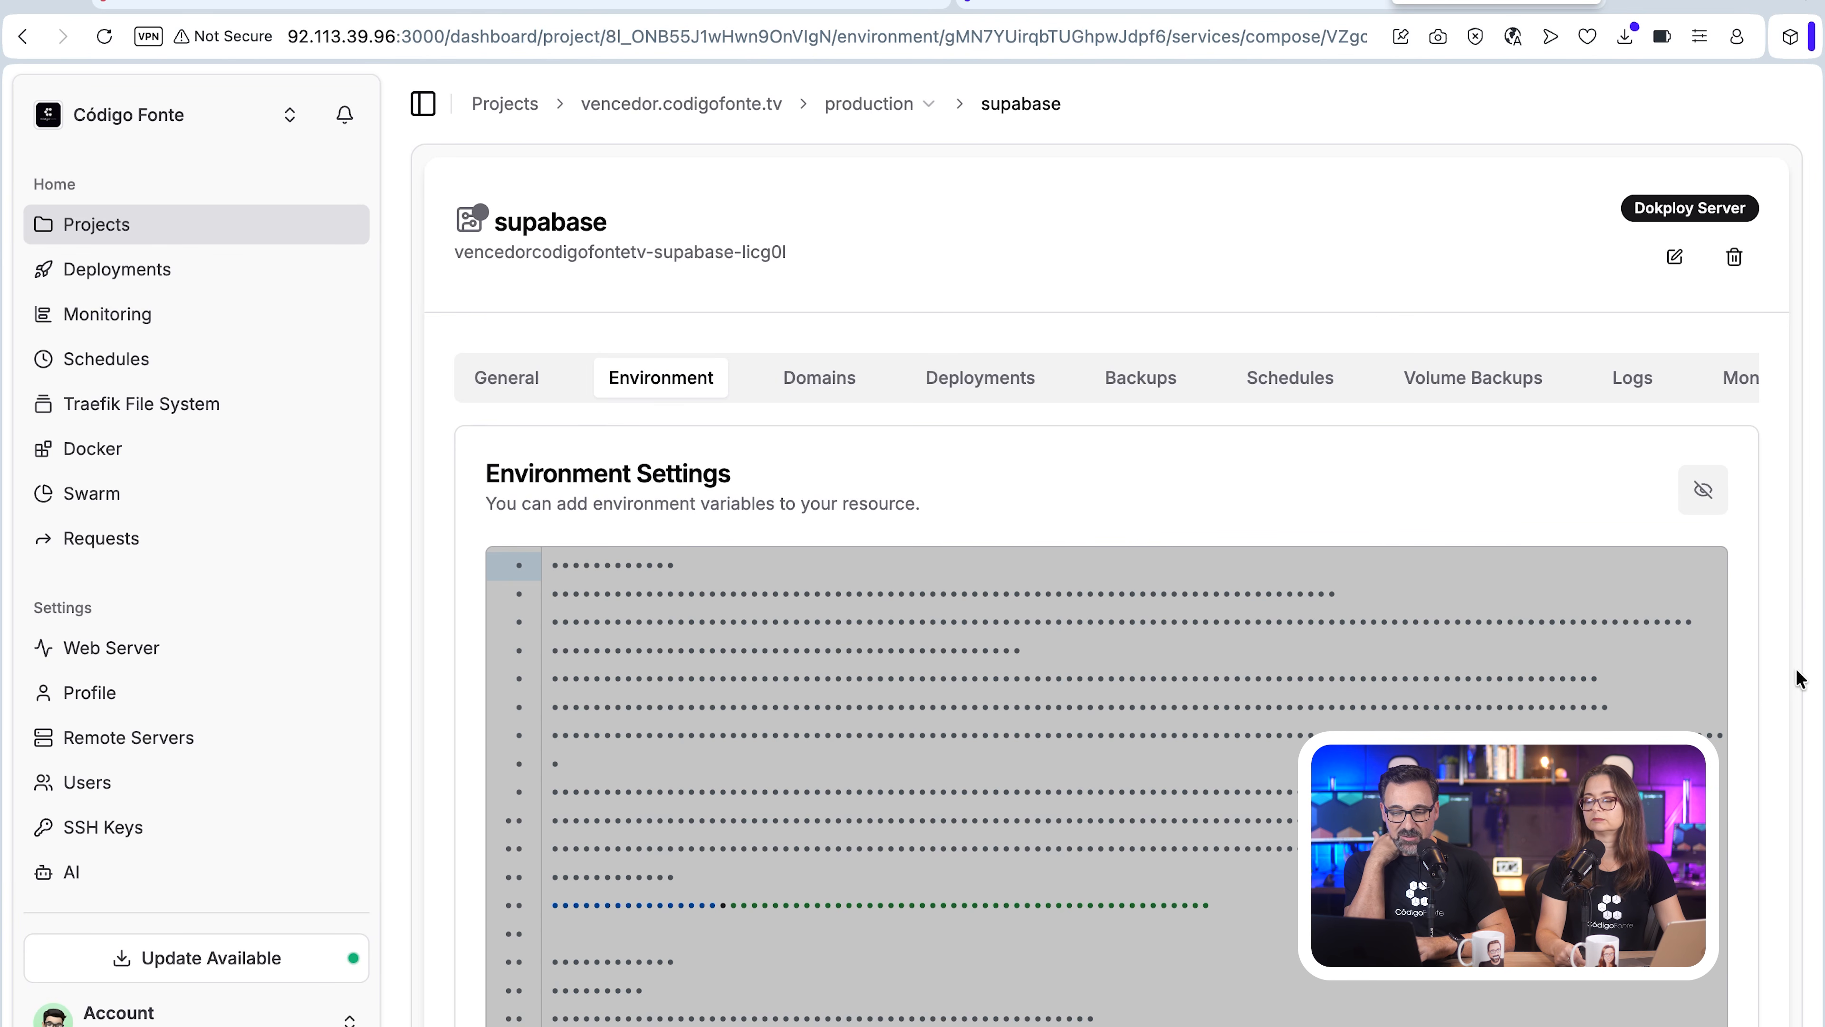
pyautogui.click(1703, 491)
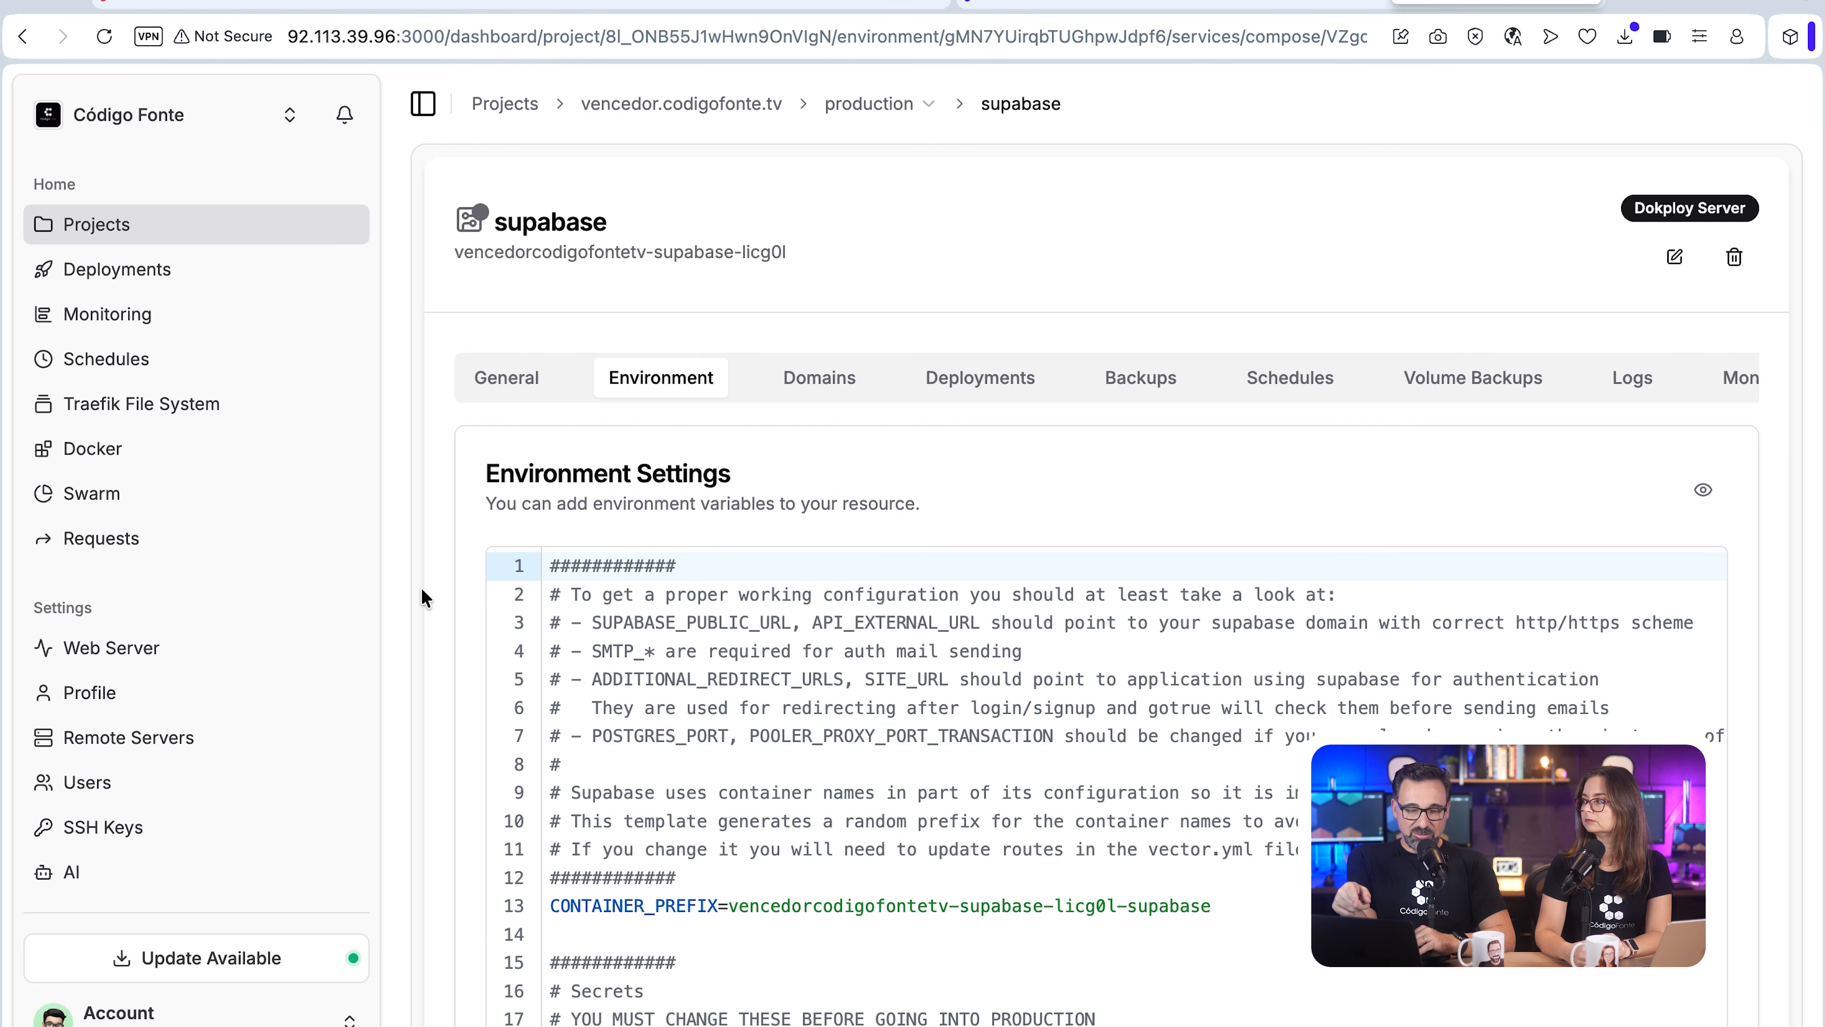
pyautogui.scroll(-10, 421, 589)
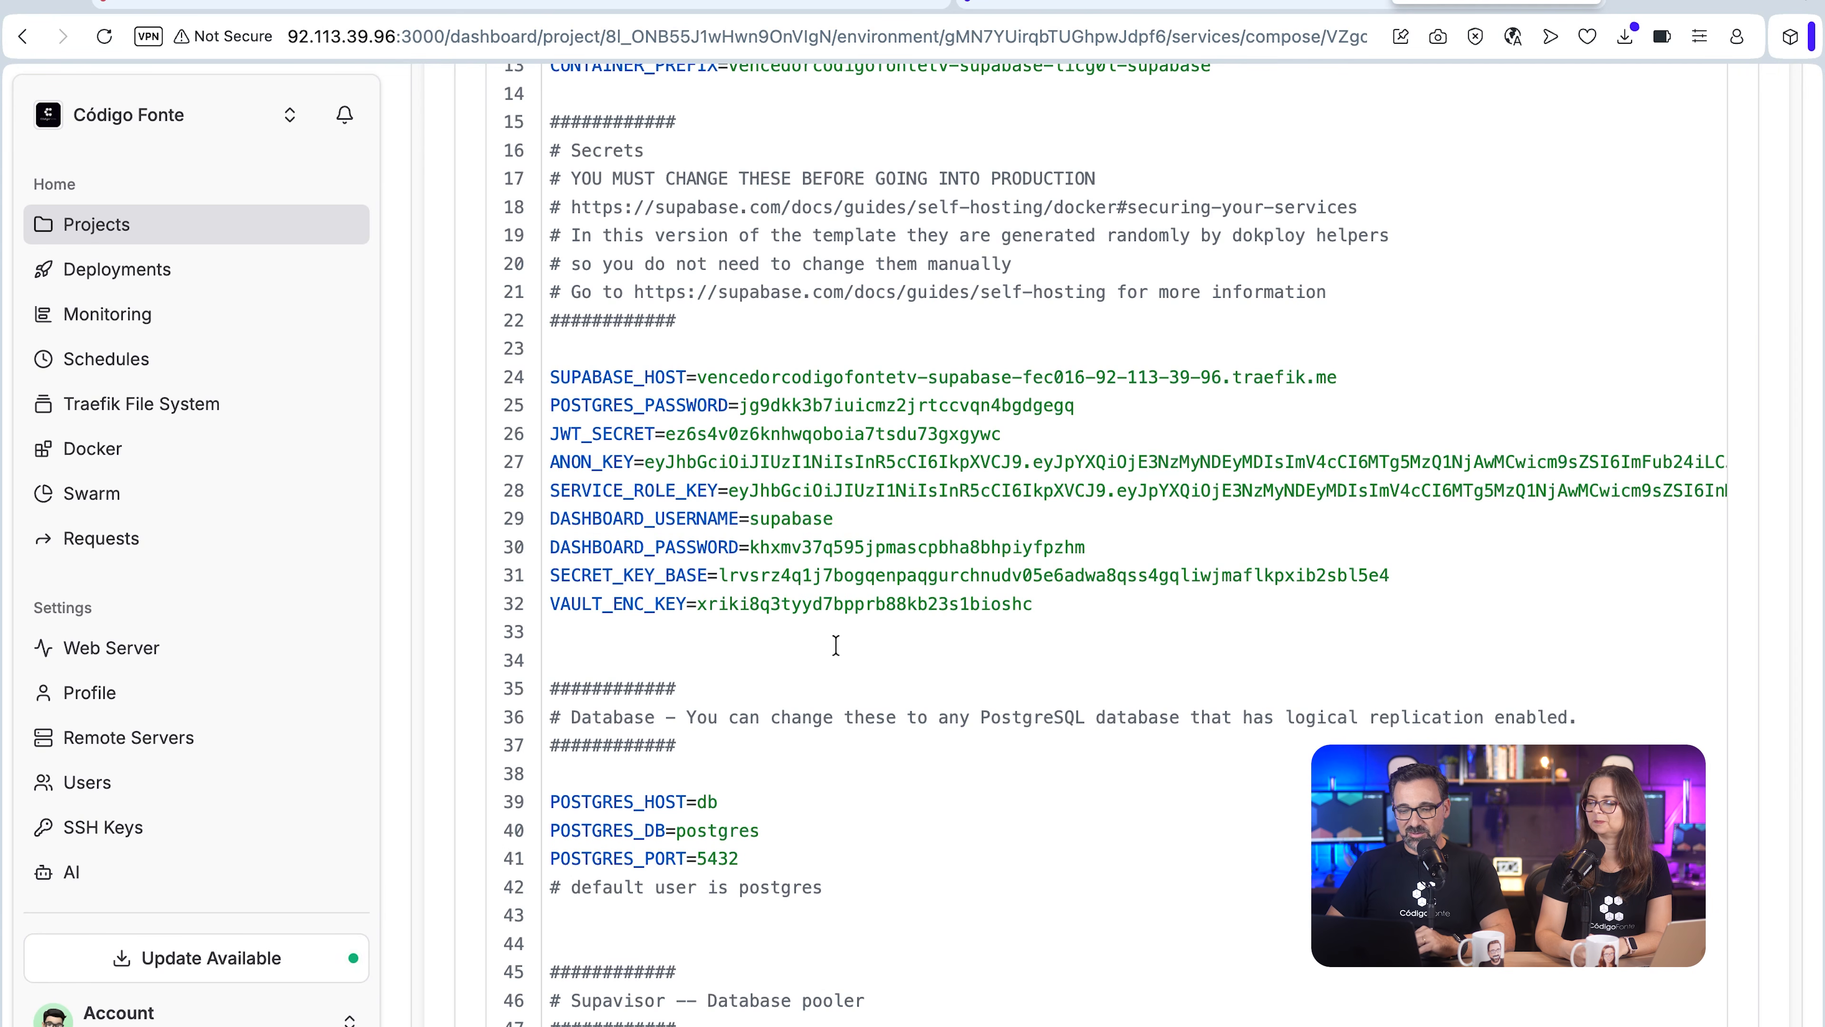
pyautogui.scroll(-2, 835, 645)
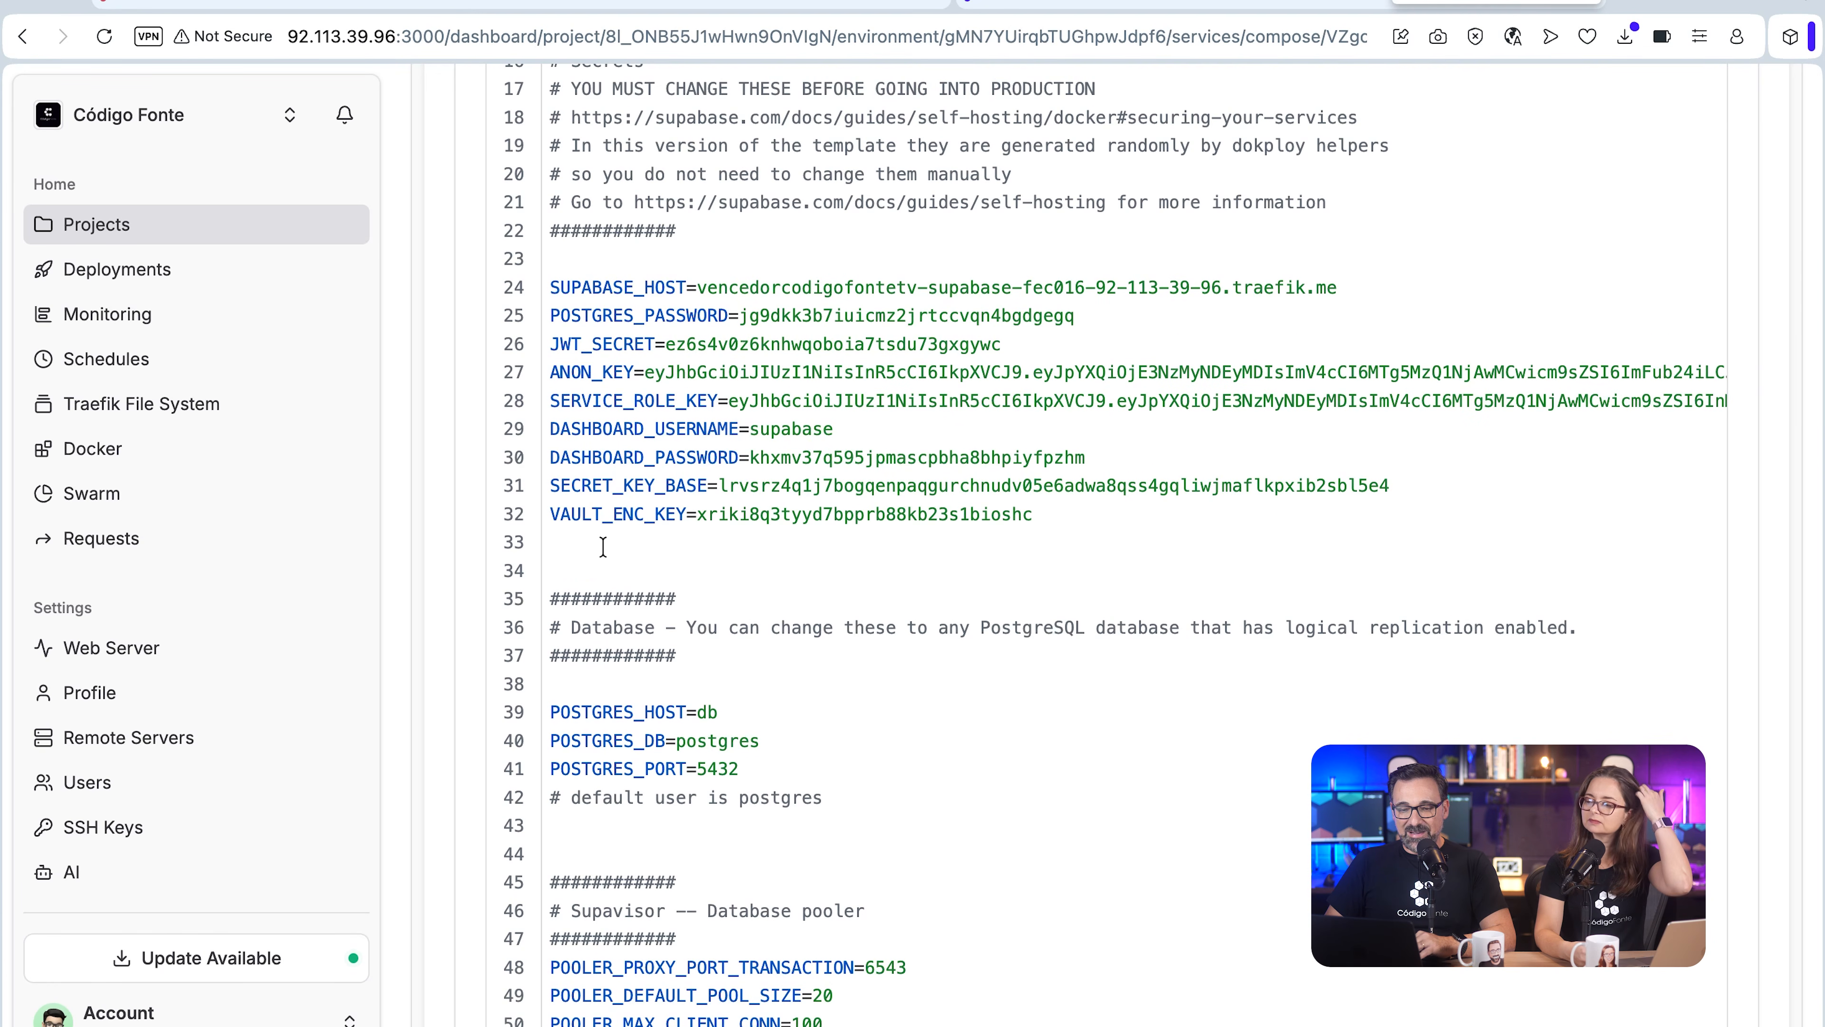
pyautogui.click(597, 544)
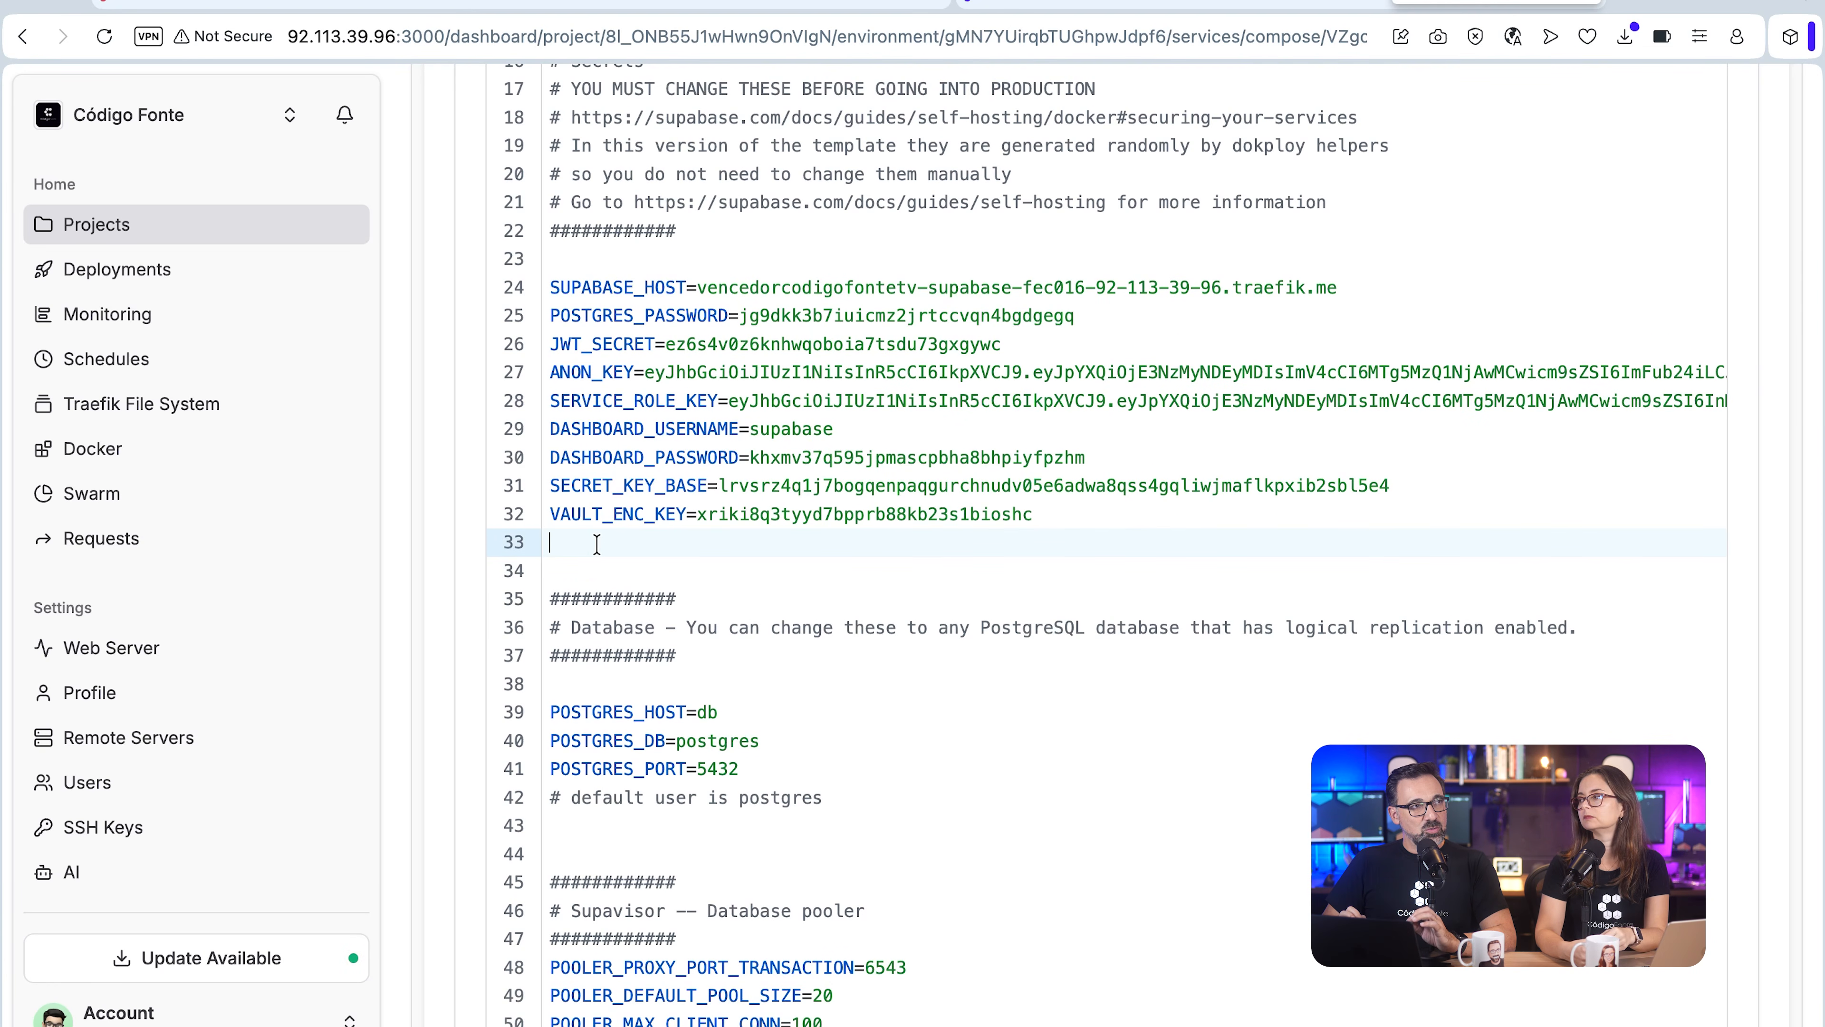
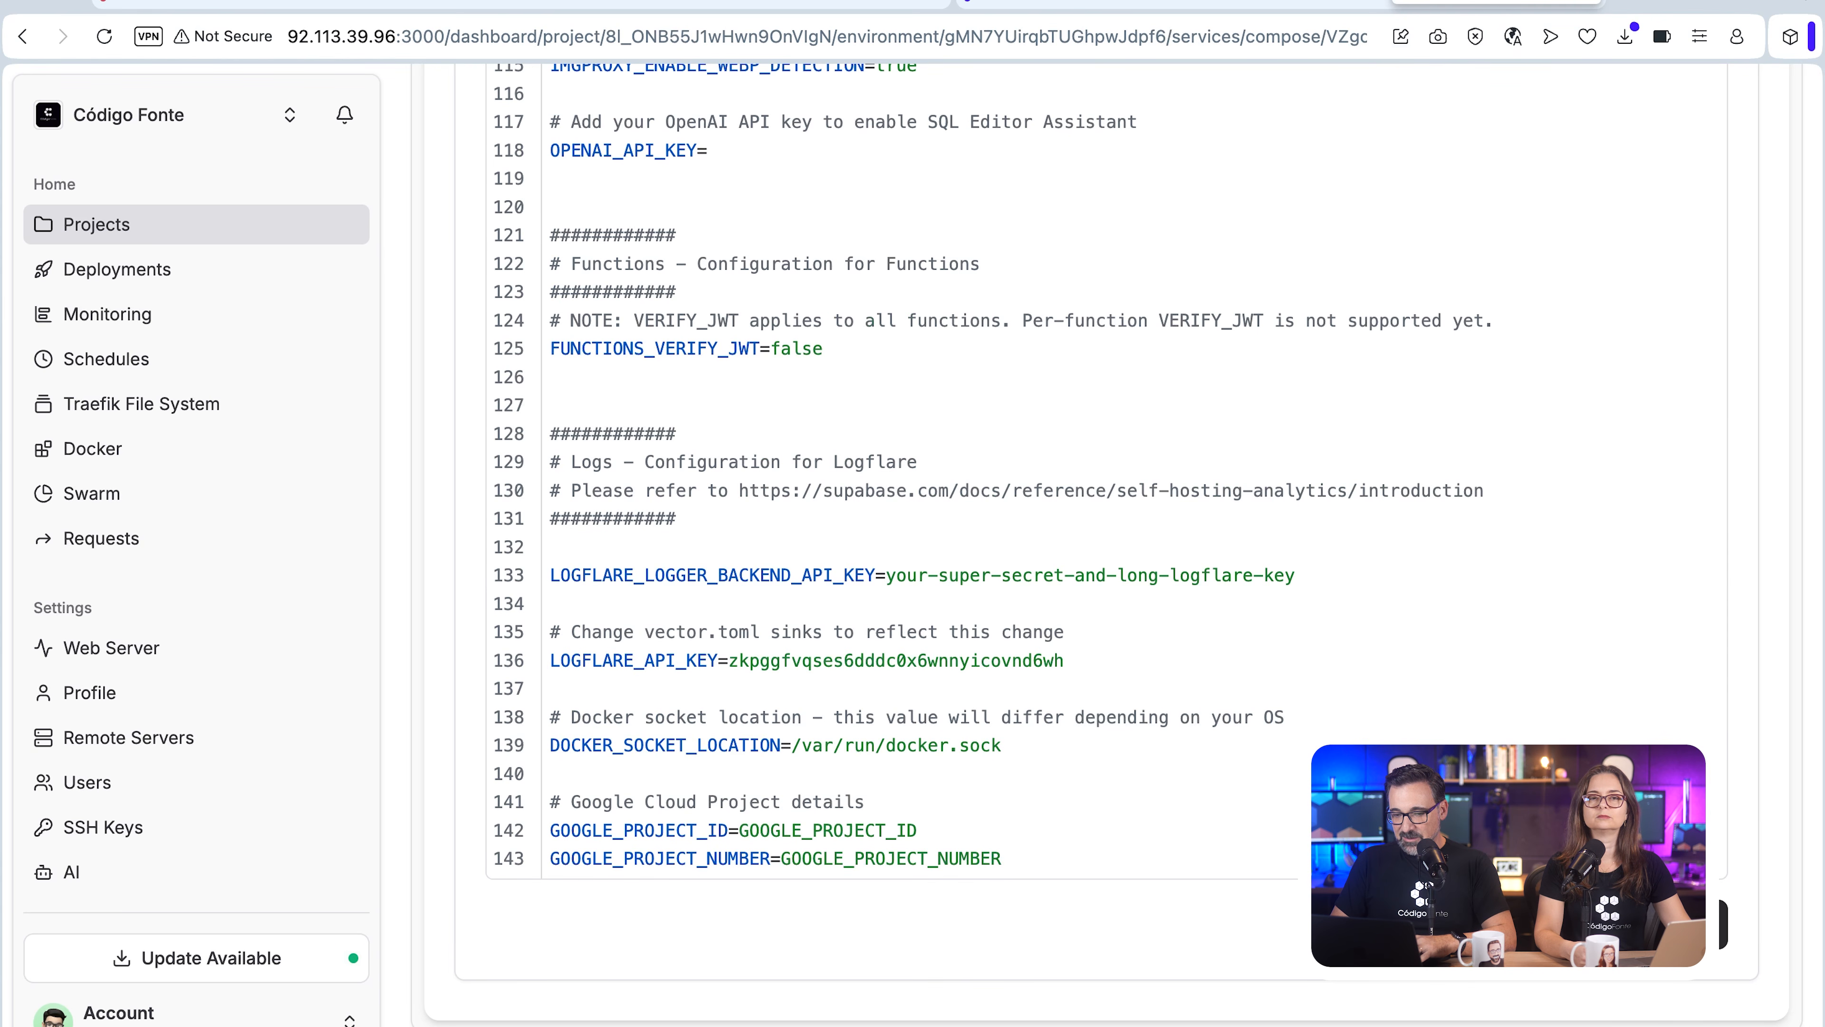
pyautogui.scroll(20, 476, 583)
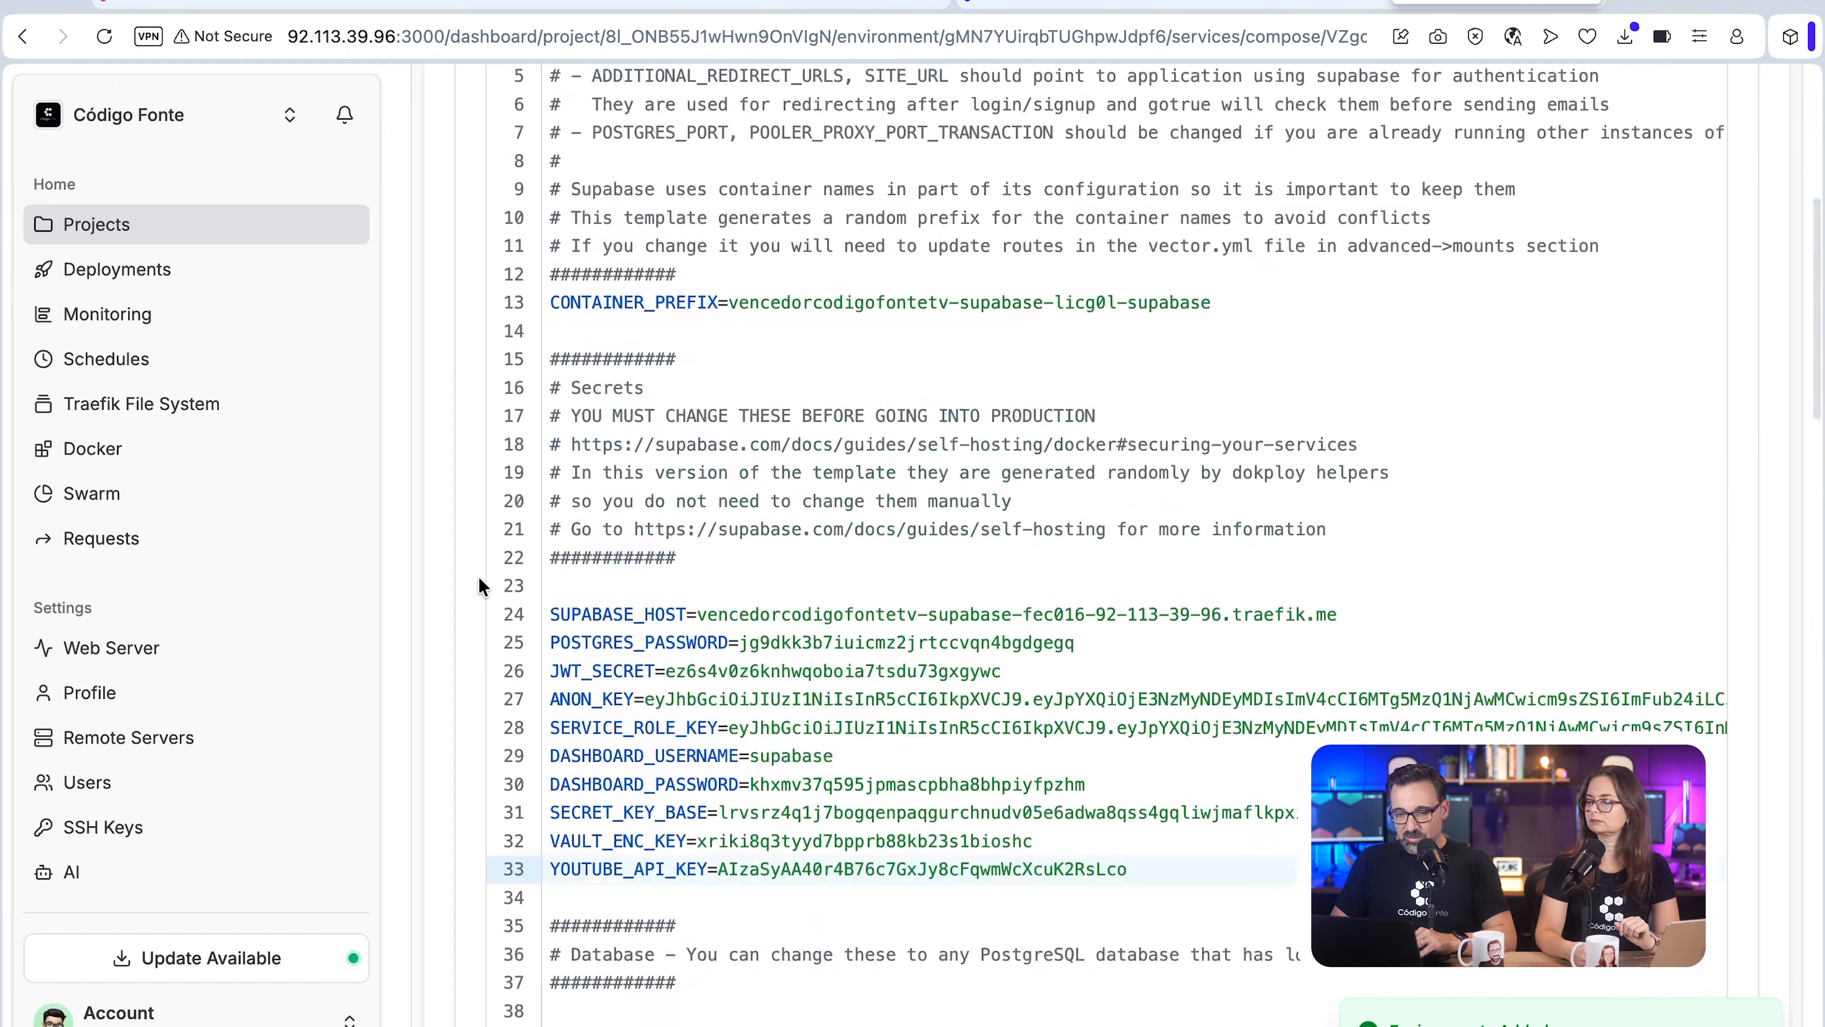
# Step: Add YOUTUBE_API_KEY: "${YOUTUBE_API_KEY}" below VERIFY_JWT in the edge-functions service's environment in the compose file, and save it
pyautogui.scroll(-20, 780, 700)
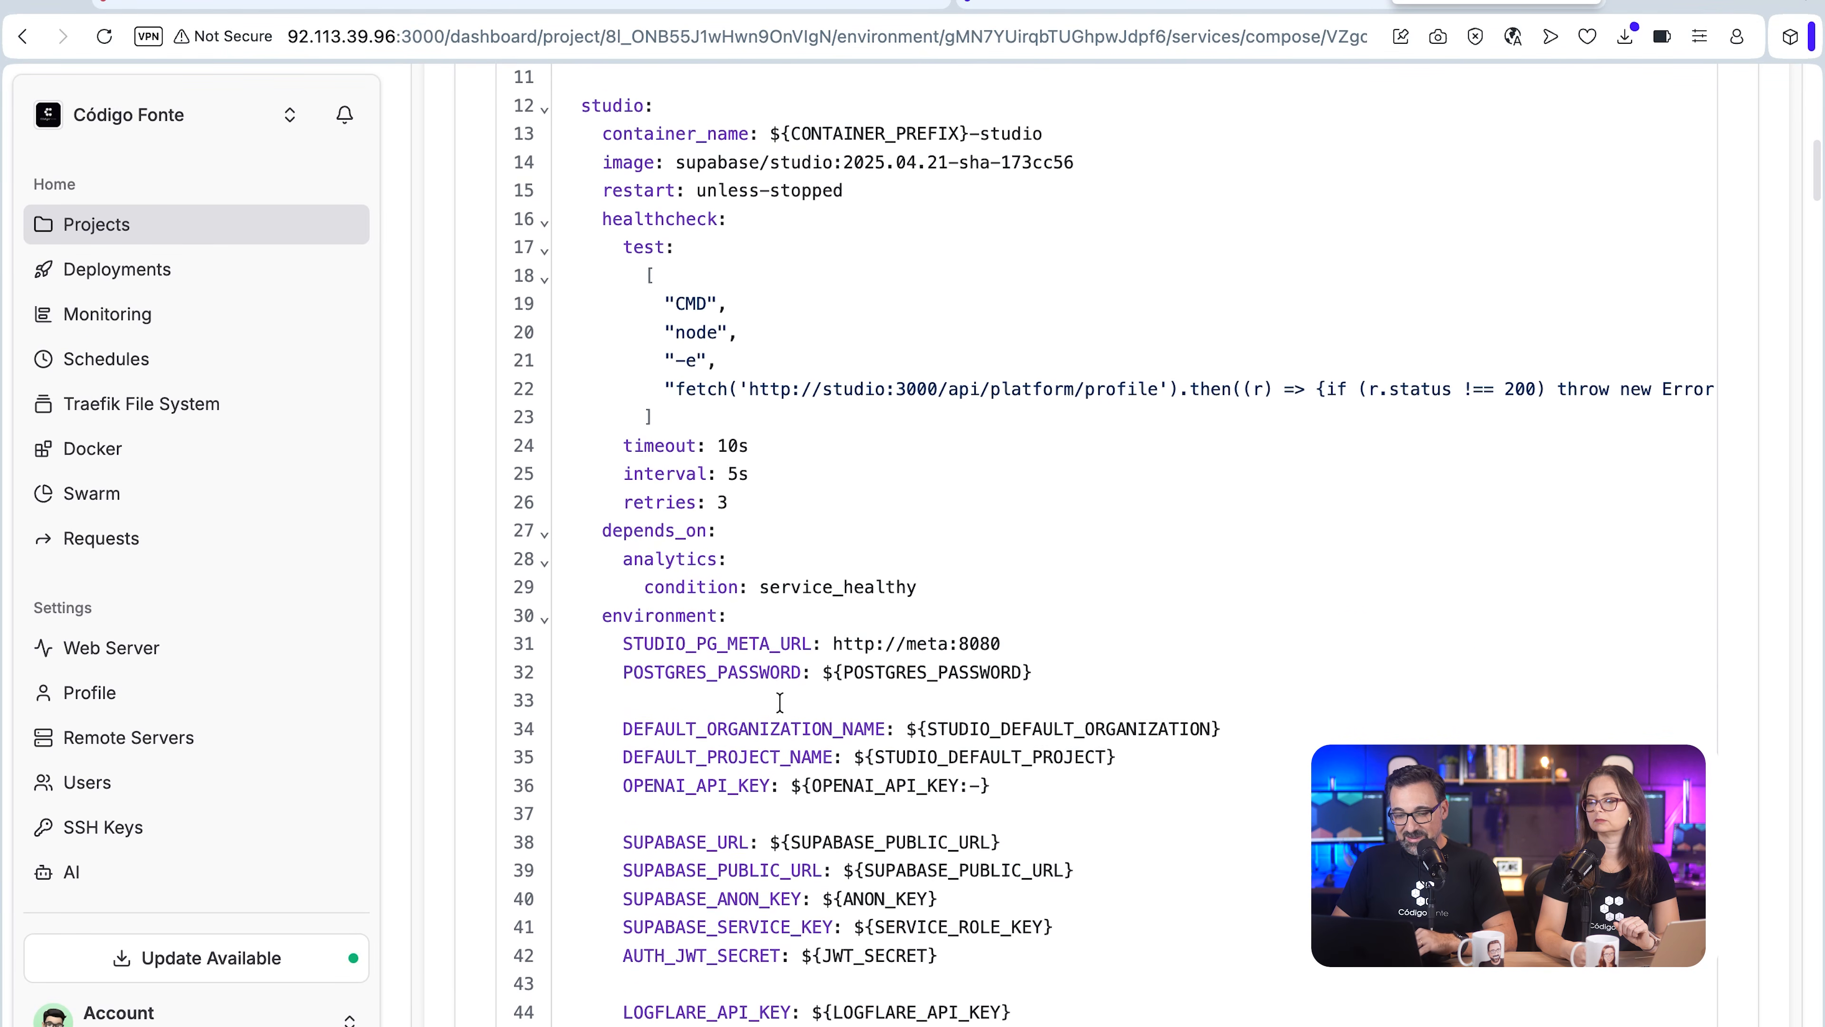
pyautogui.scroll(-20, 779, 700)
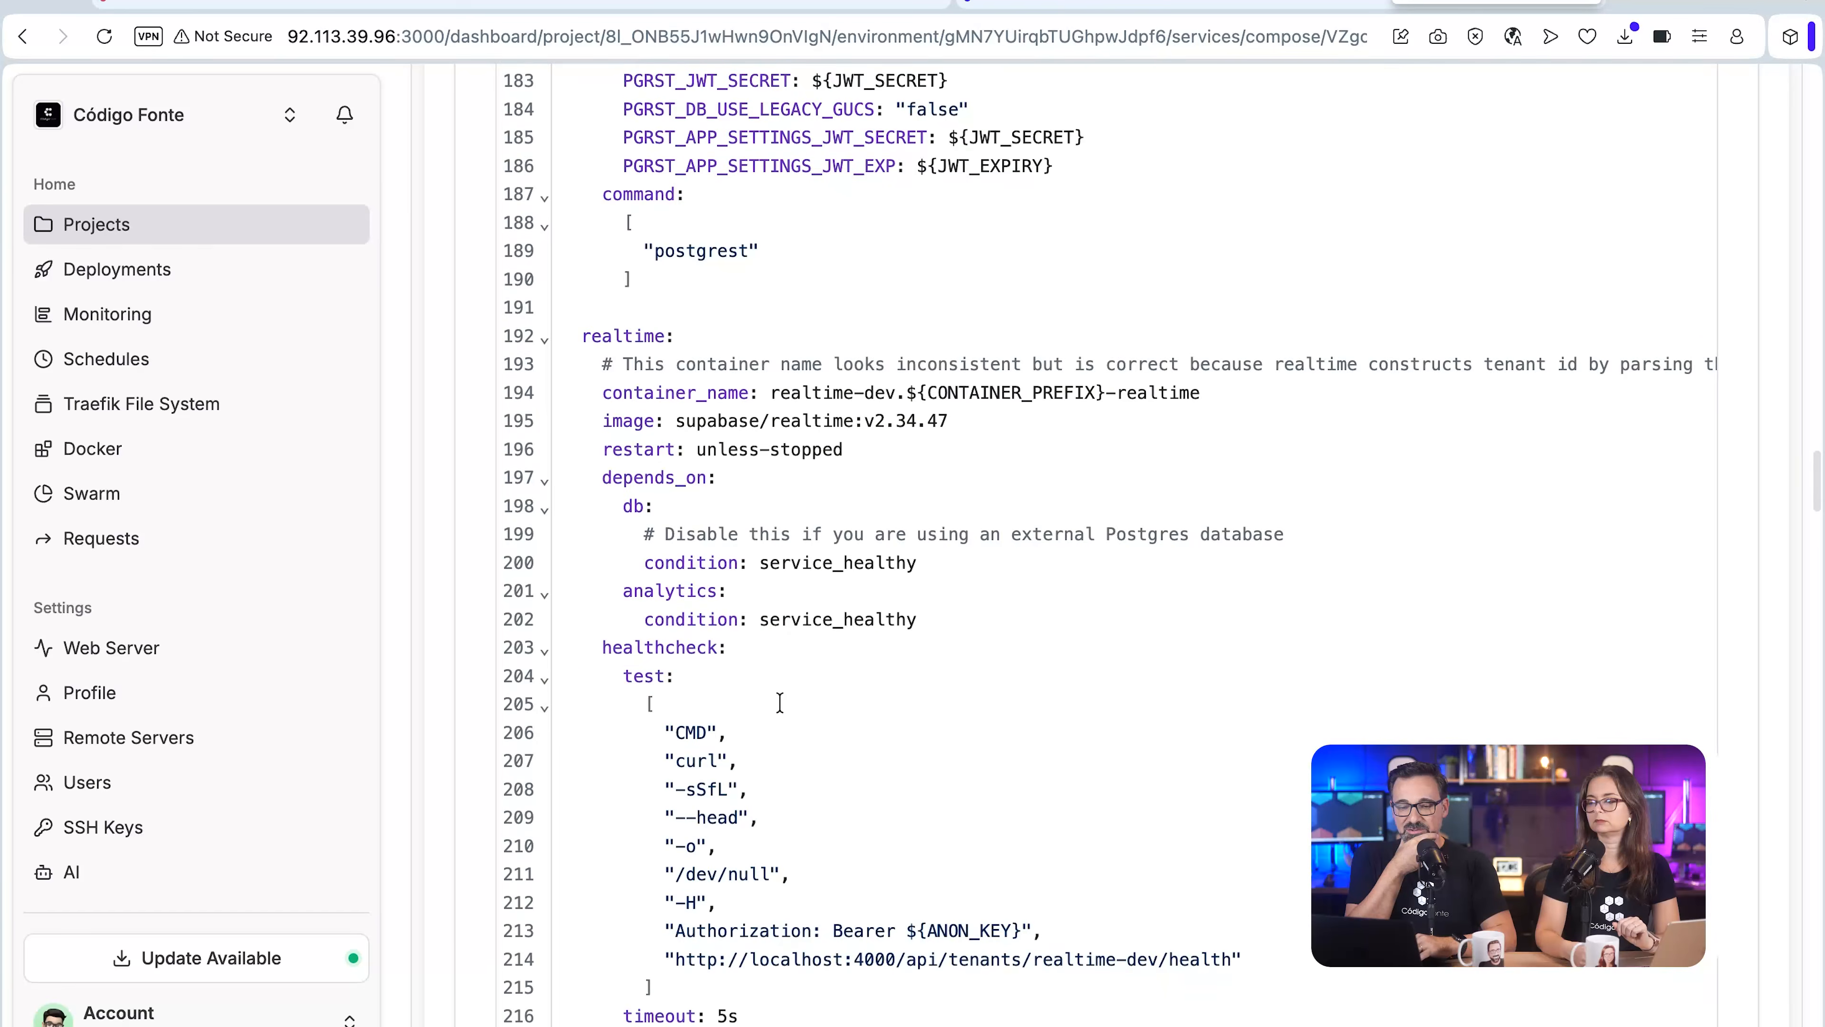
pyautogui.scroll(-20, 779, 700)
pyautogui.click(1033, 499)
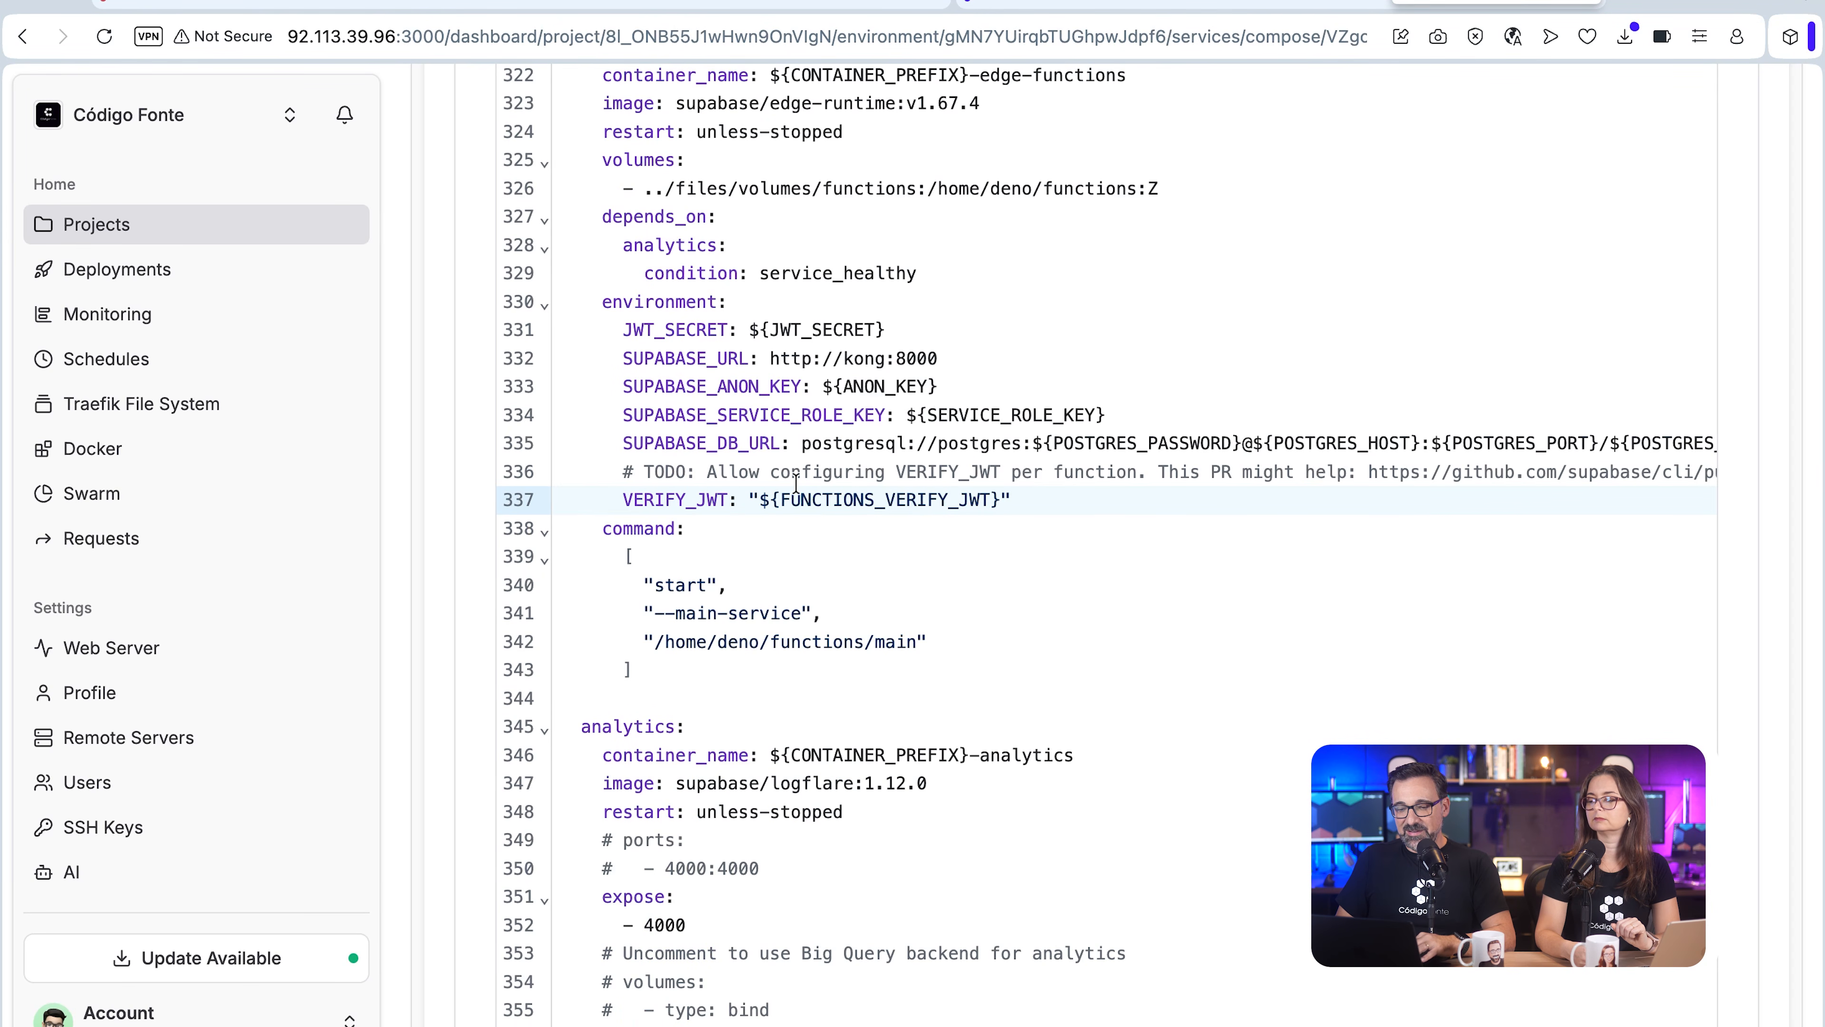
pyautogui.press('Return')
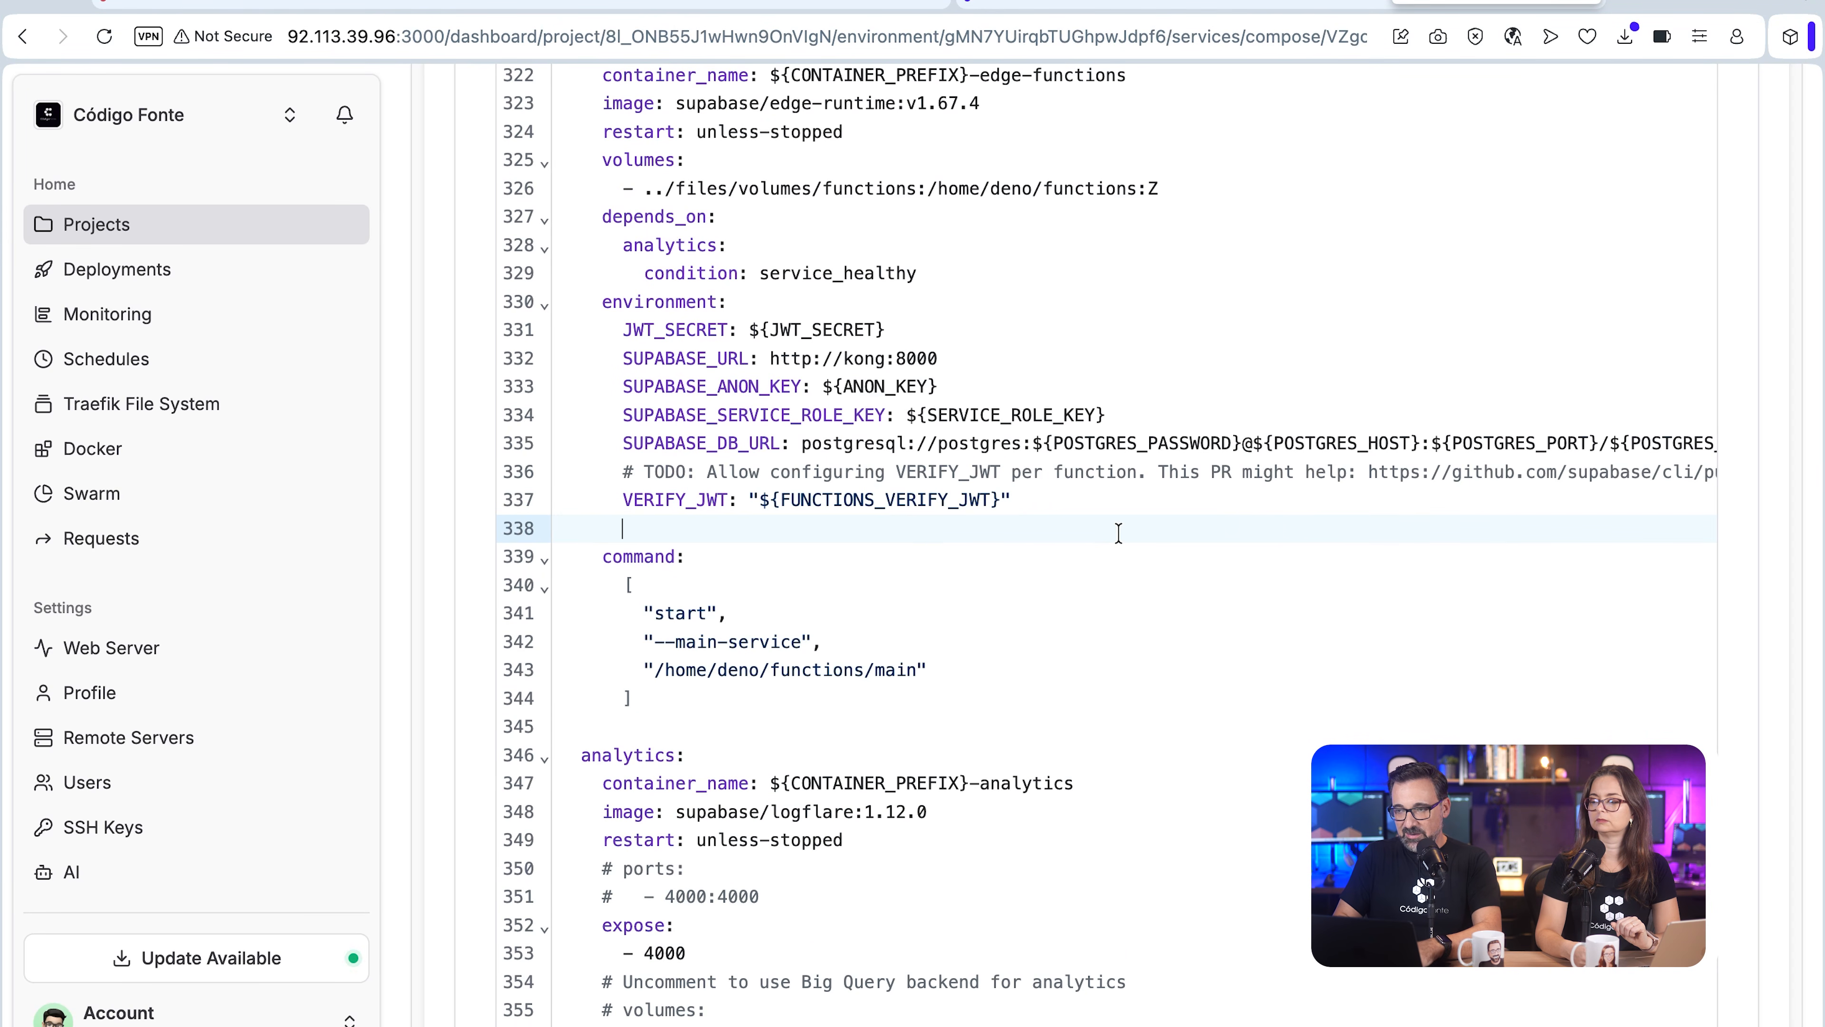
pyautogui.write('yout')
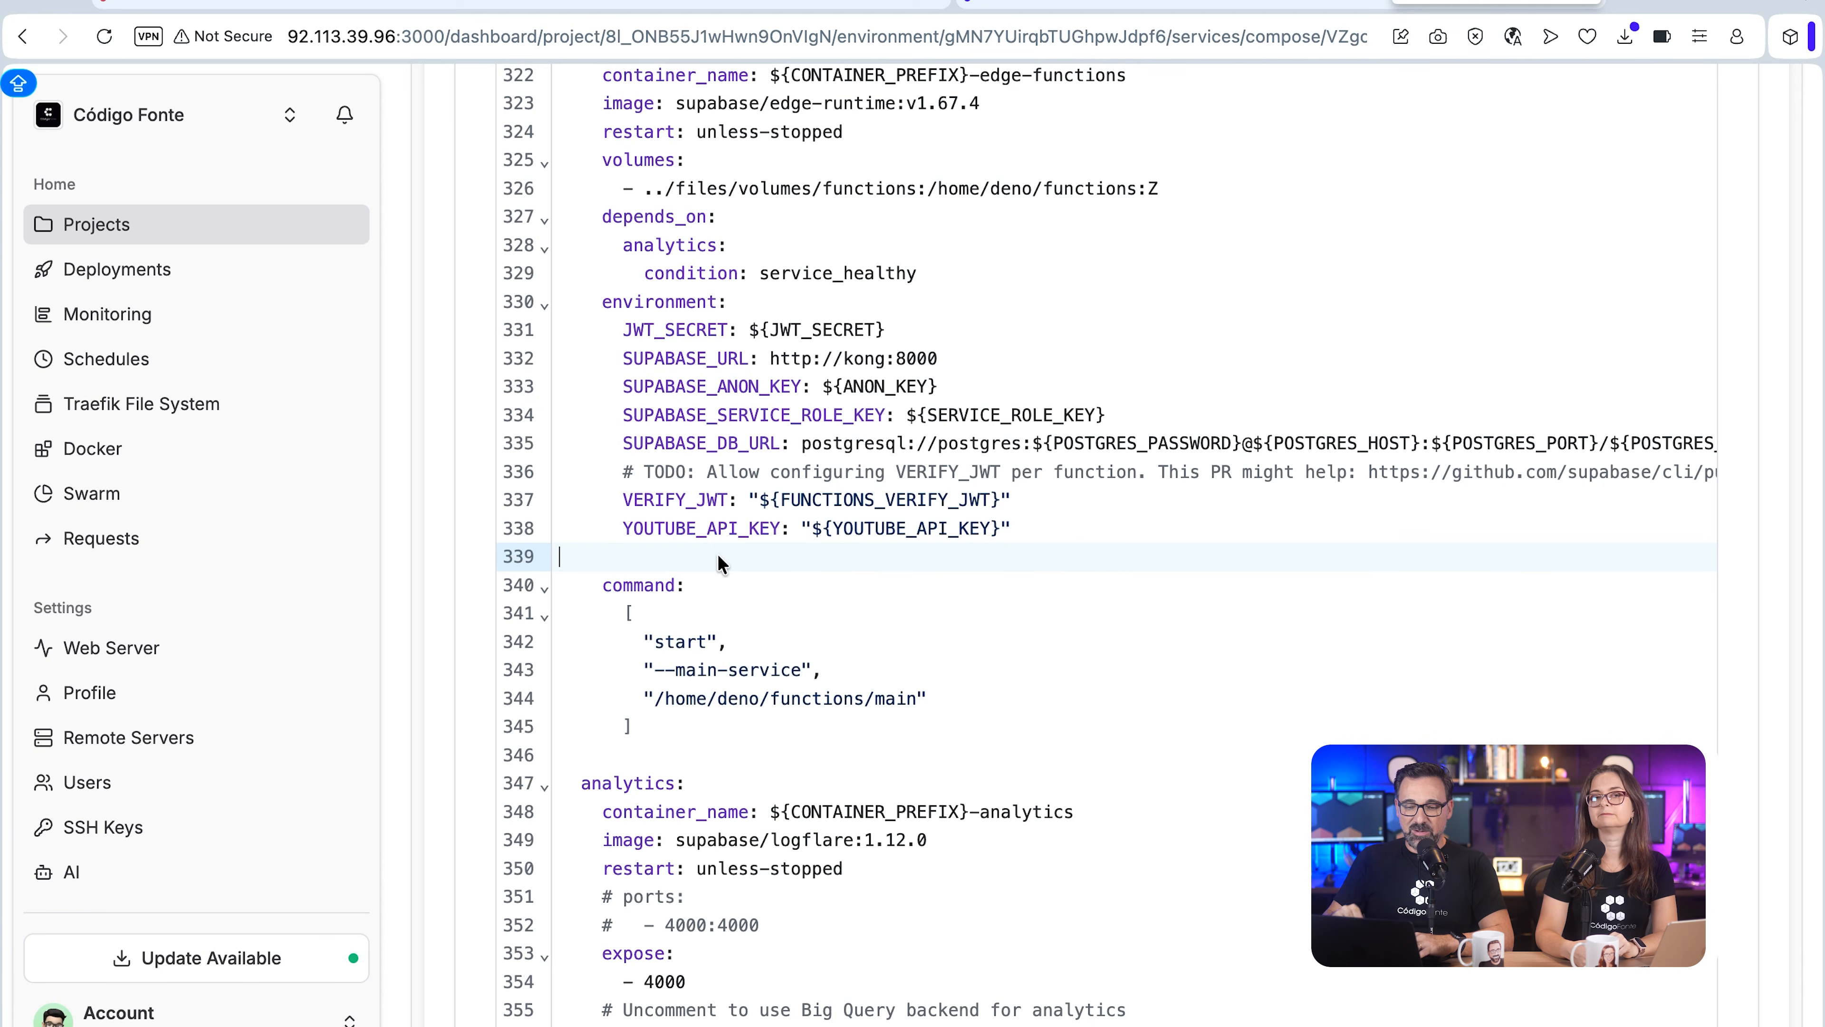
pyautogui.press('BackSpace')
pyautogui.press('capslock')
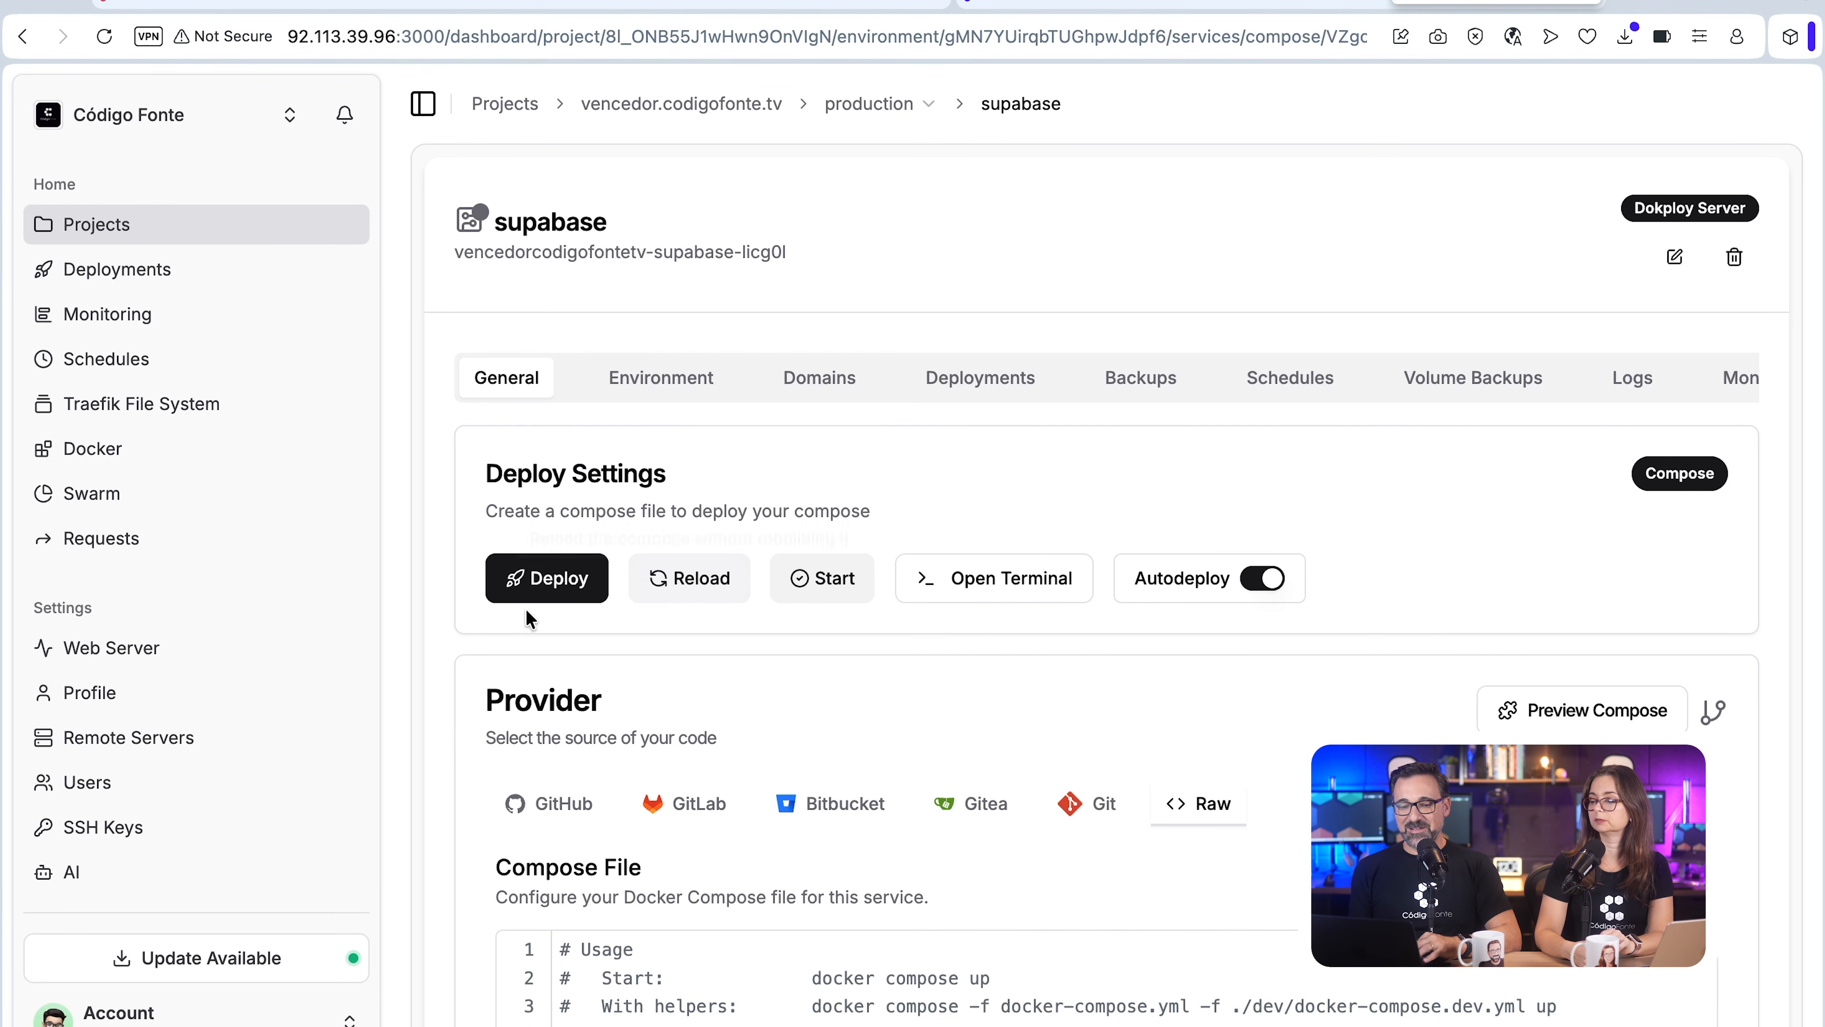
# Step: Deploy the supabase compose service and open the Supabase dashboard at its kong domain
pyautogui.click(561, 605)
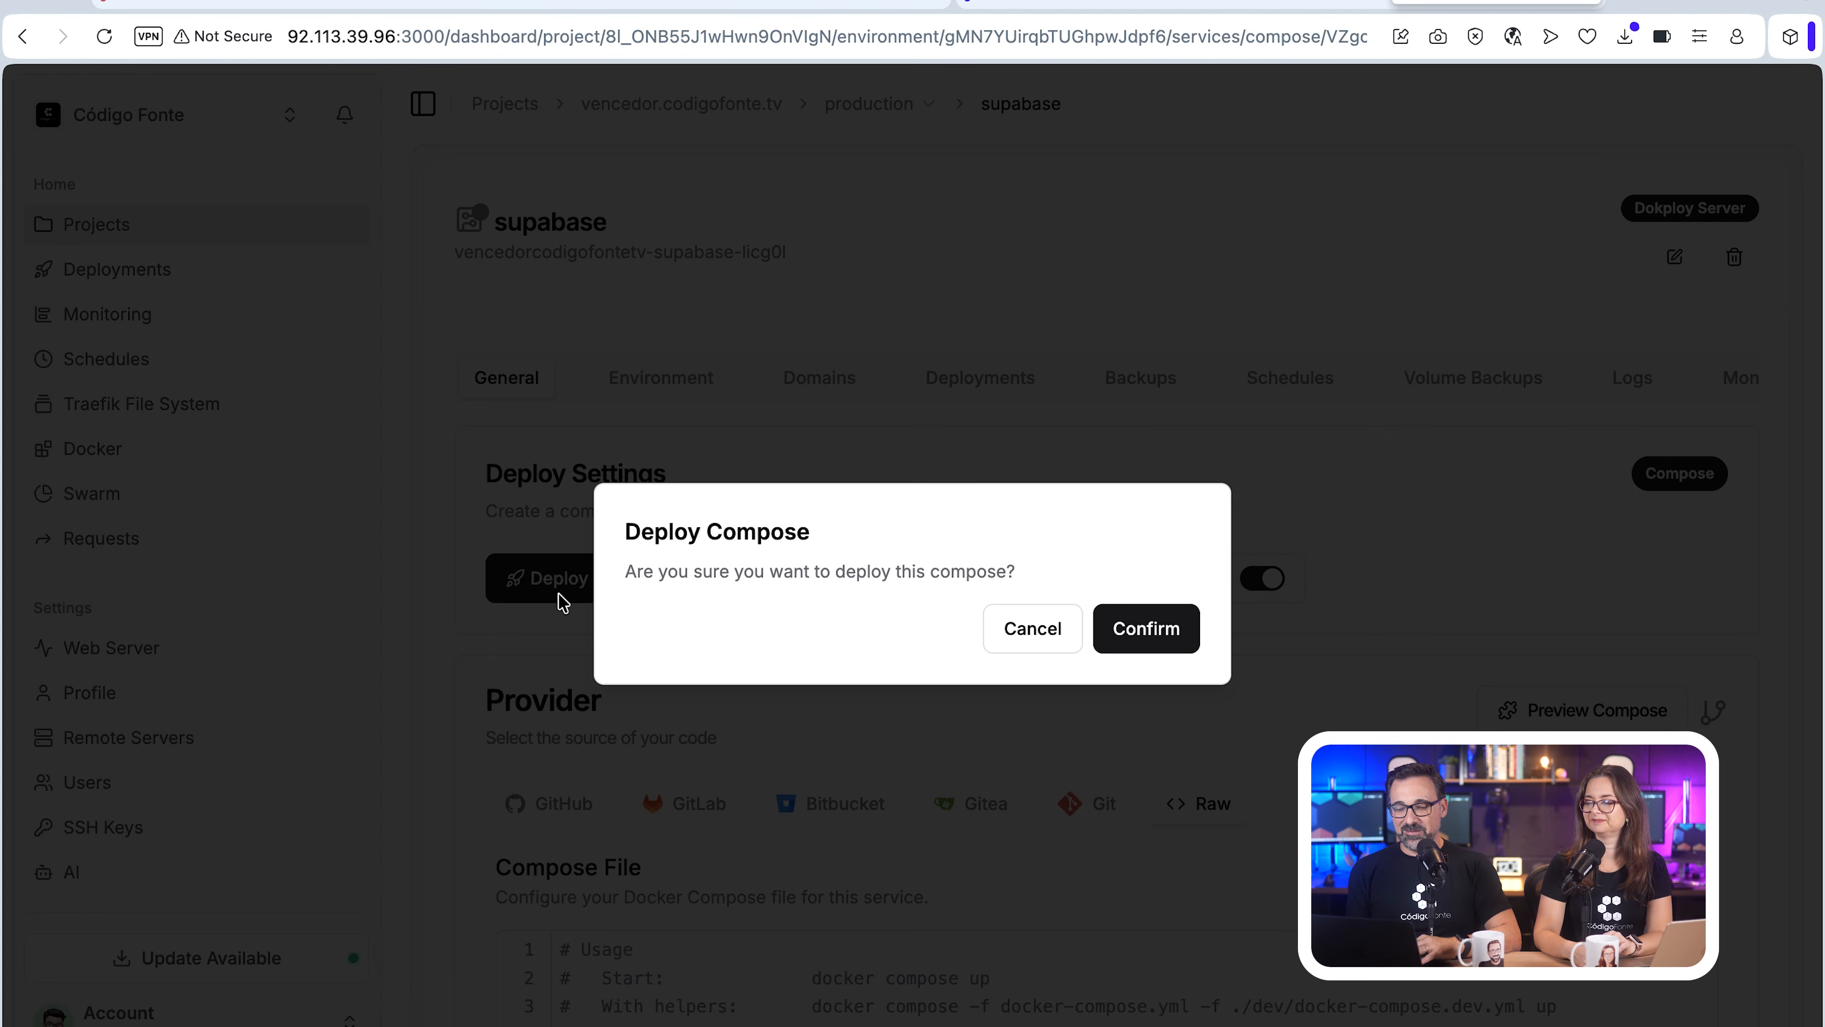
pyautogui.click(1146, 636)
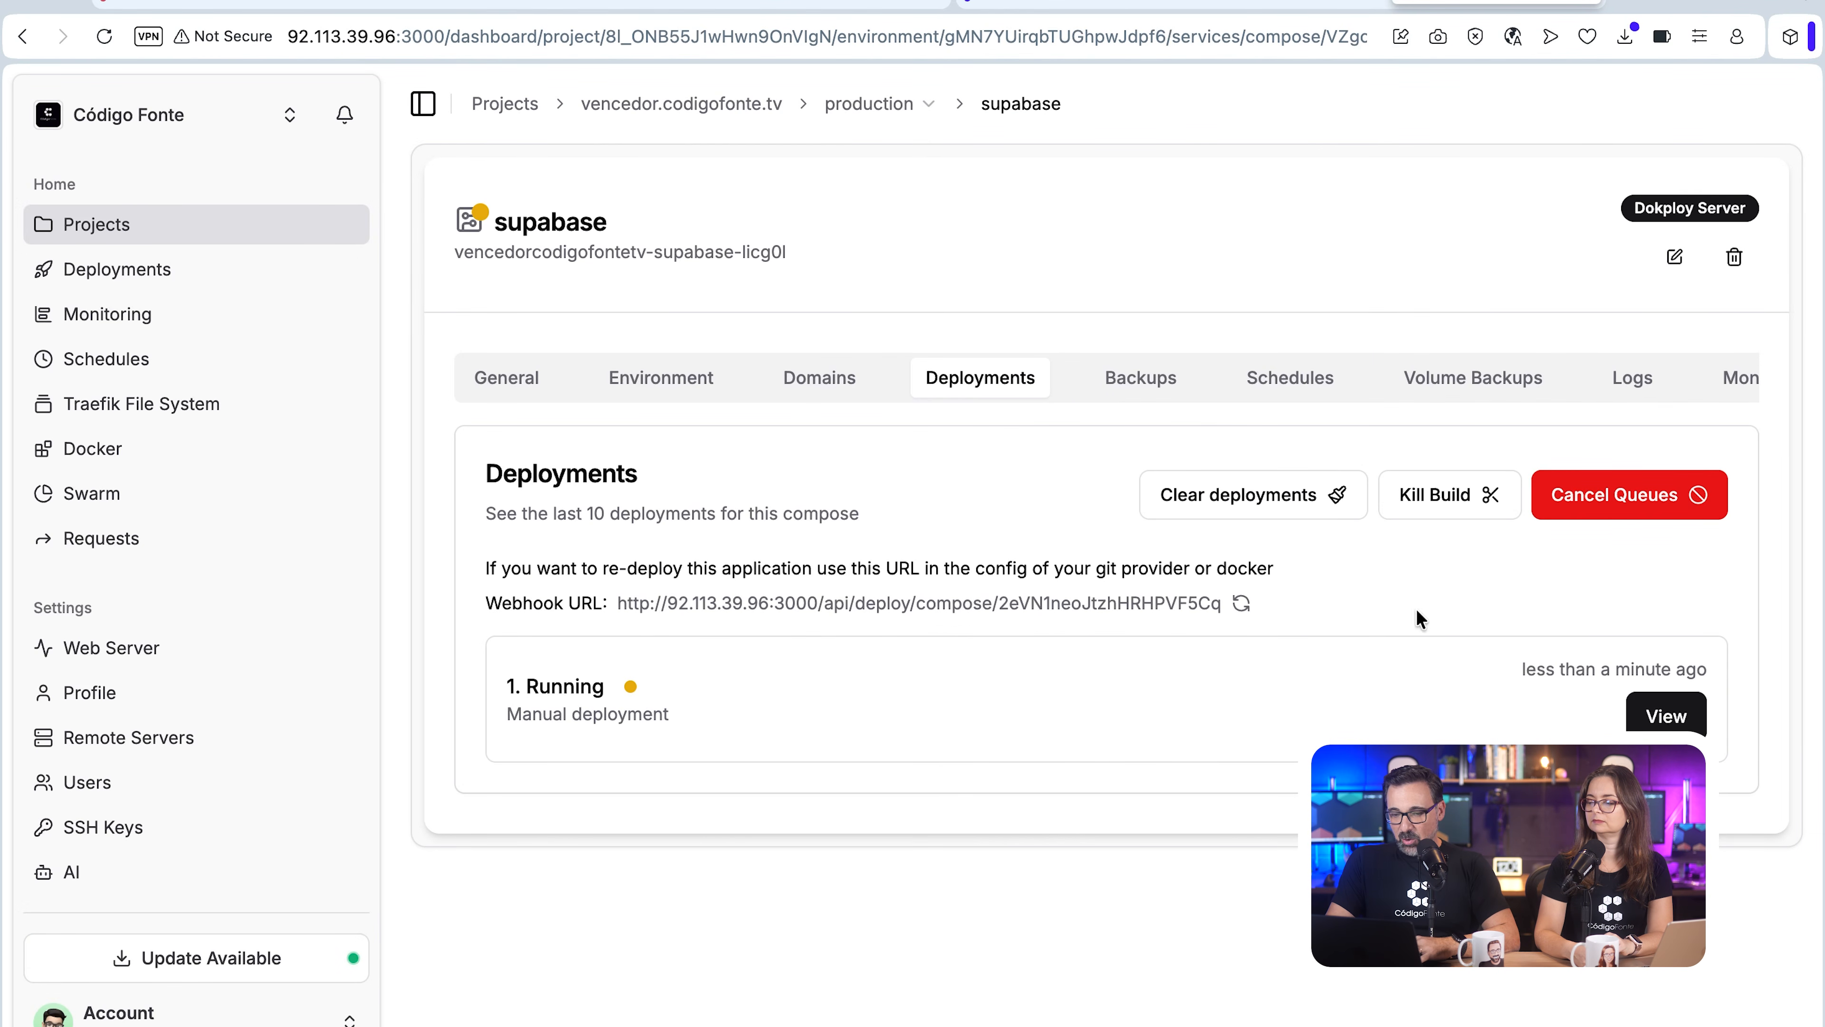
pyautogui.click(1666, 715)
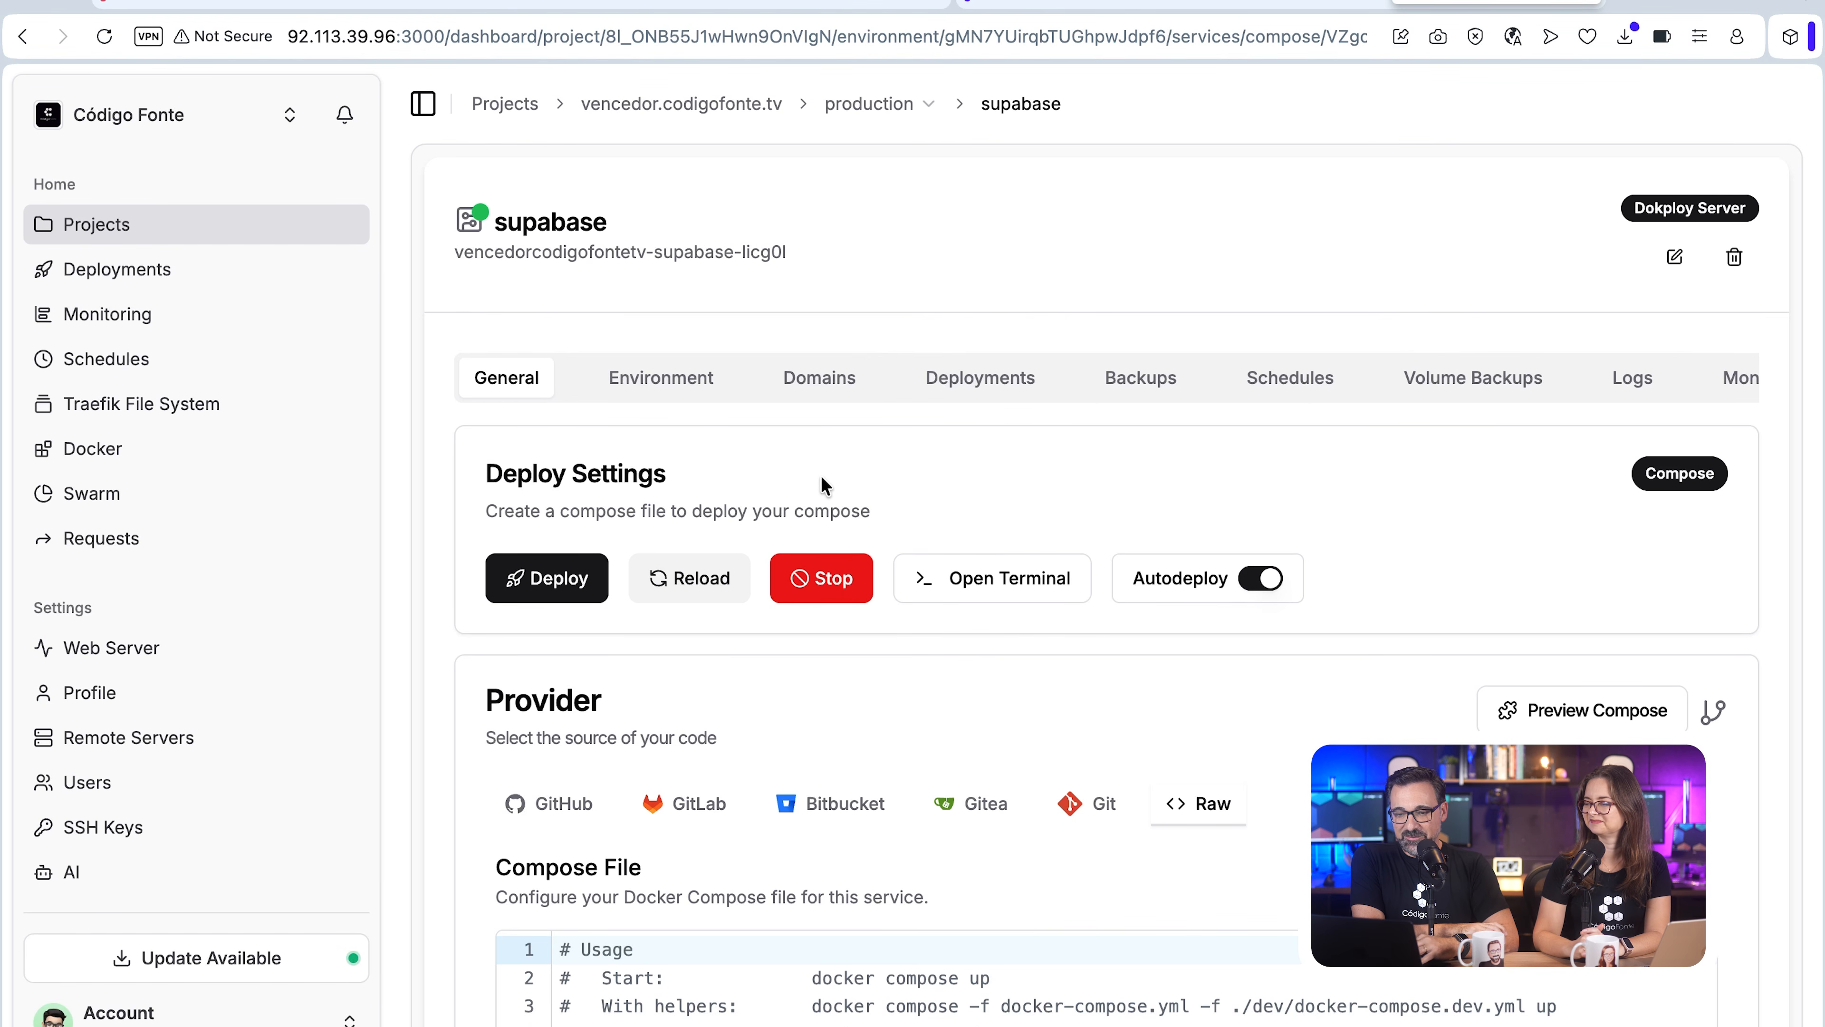
pyautogui.click(821, 381)
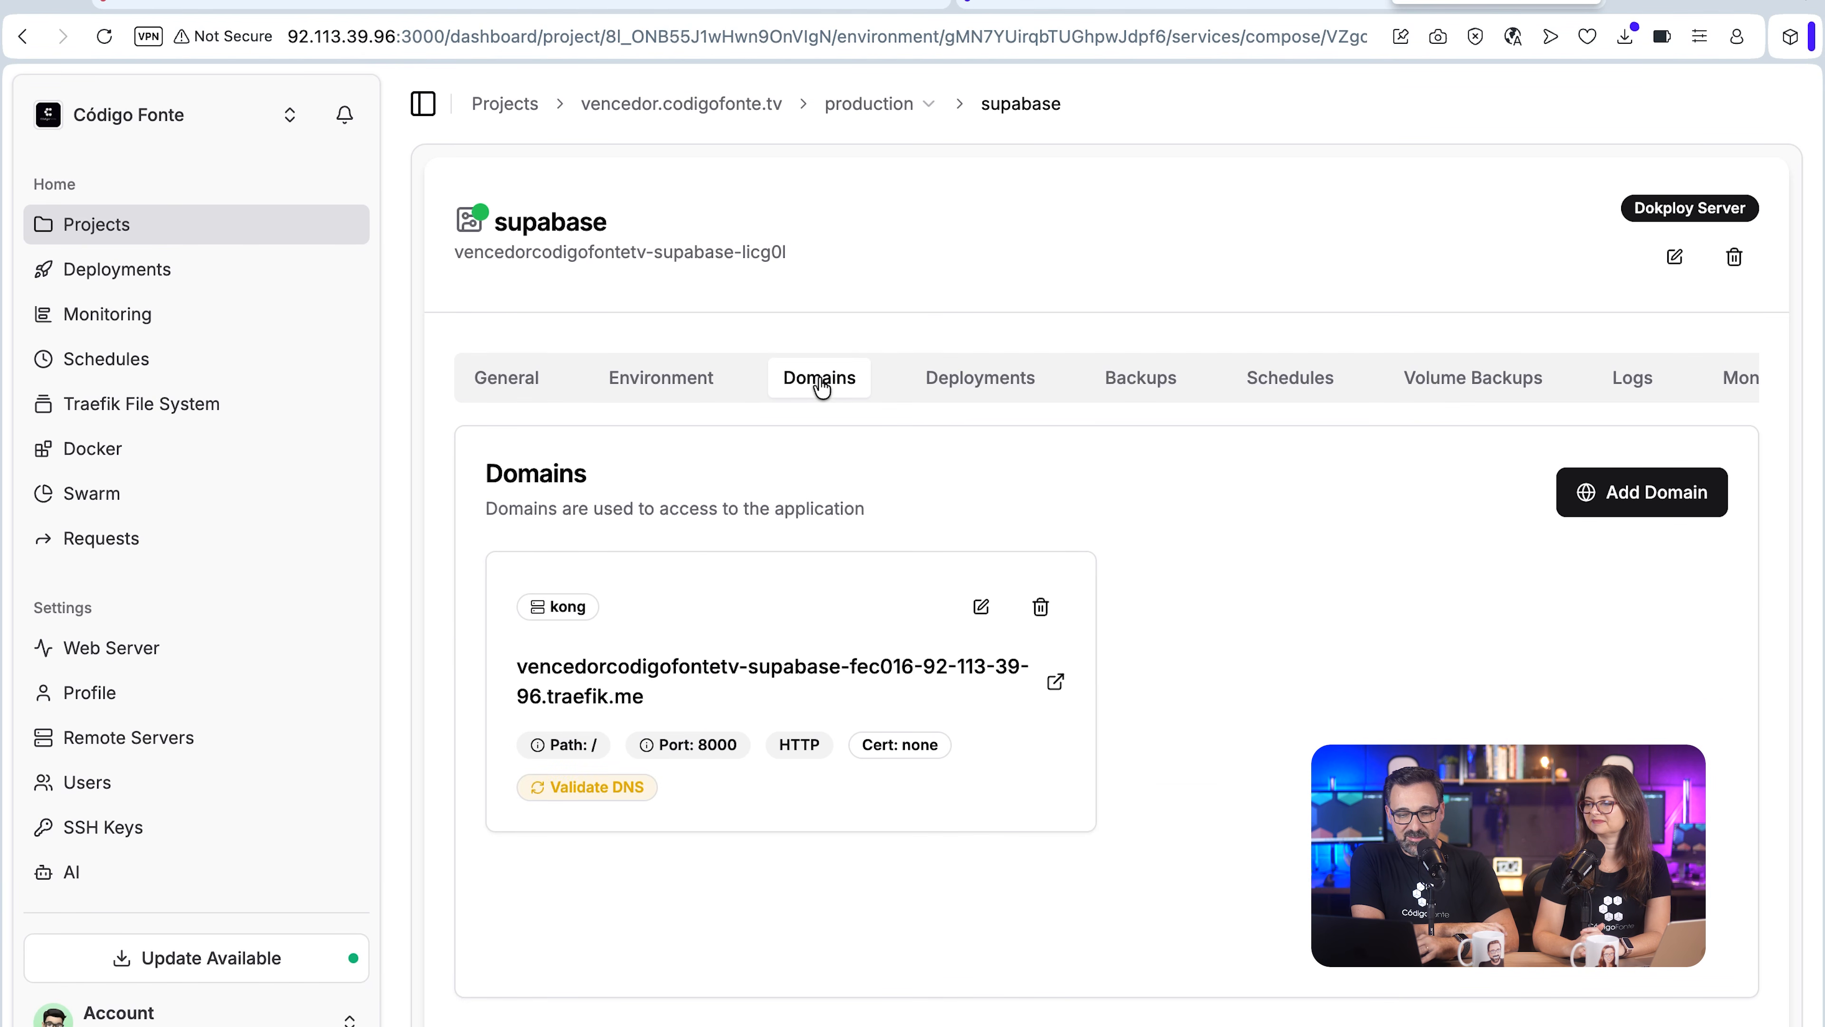
pyautogui.click(810, 673)
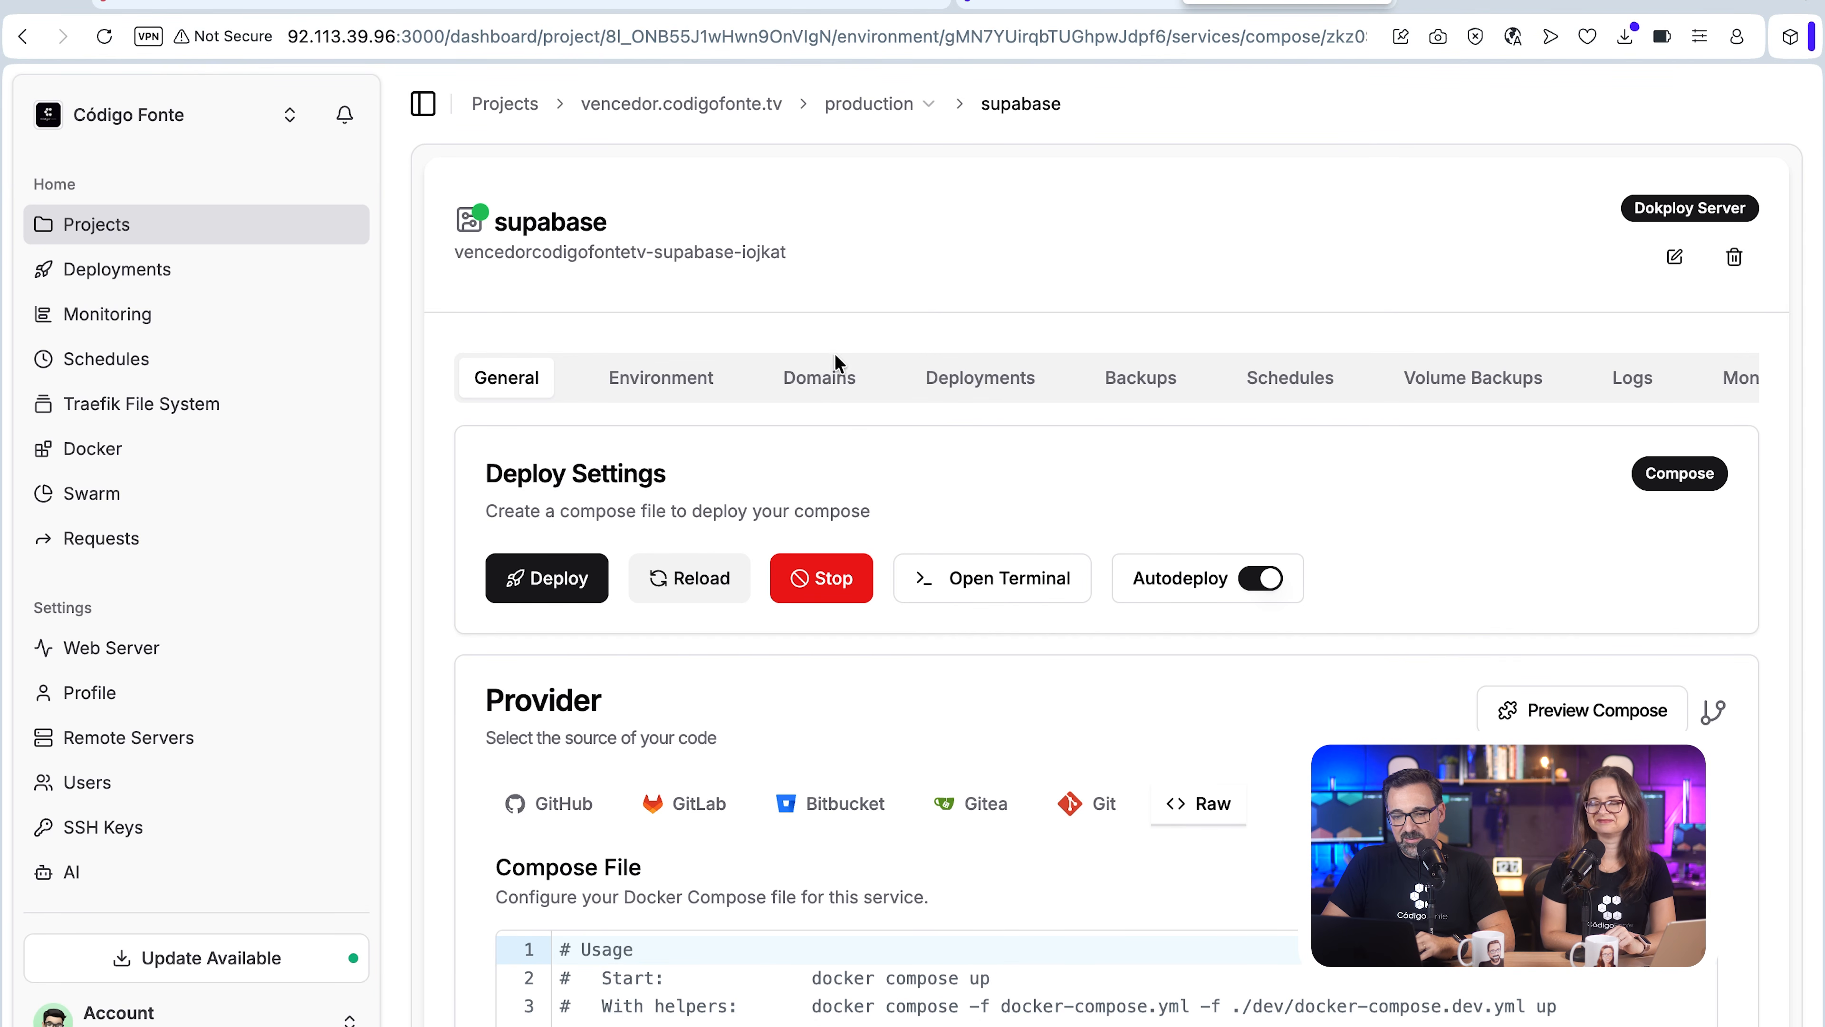
# Step: Sign in to the vencedorcodigofontetv-supabase-iojkat service's dashboard with the username and password, and open its Edge Functions
pyautogui.click(833, 370)
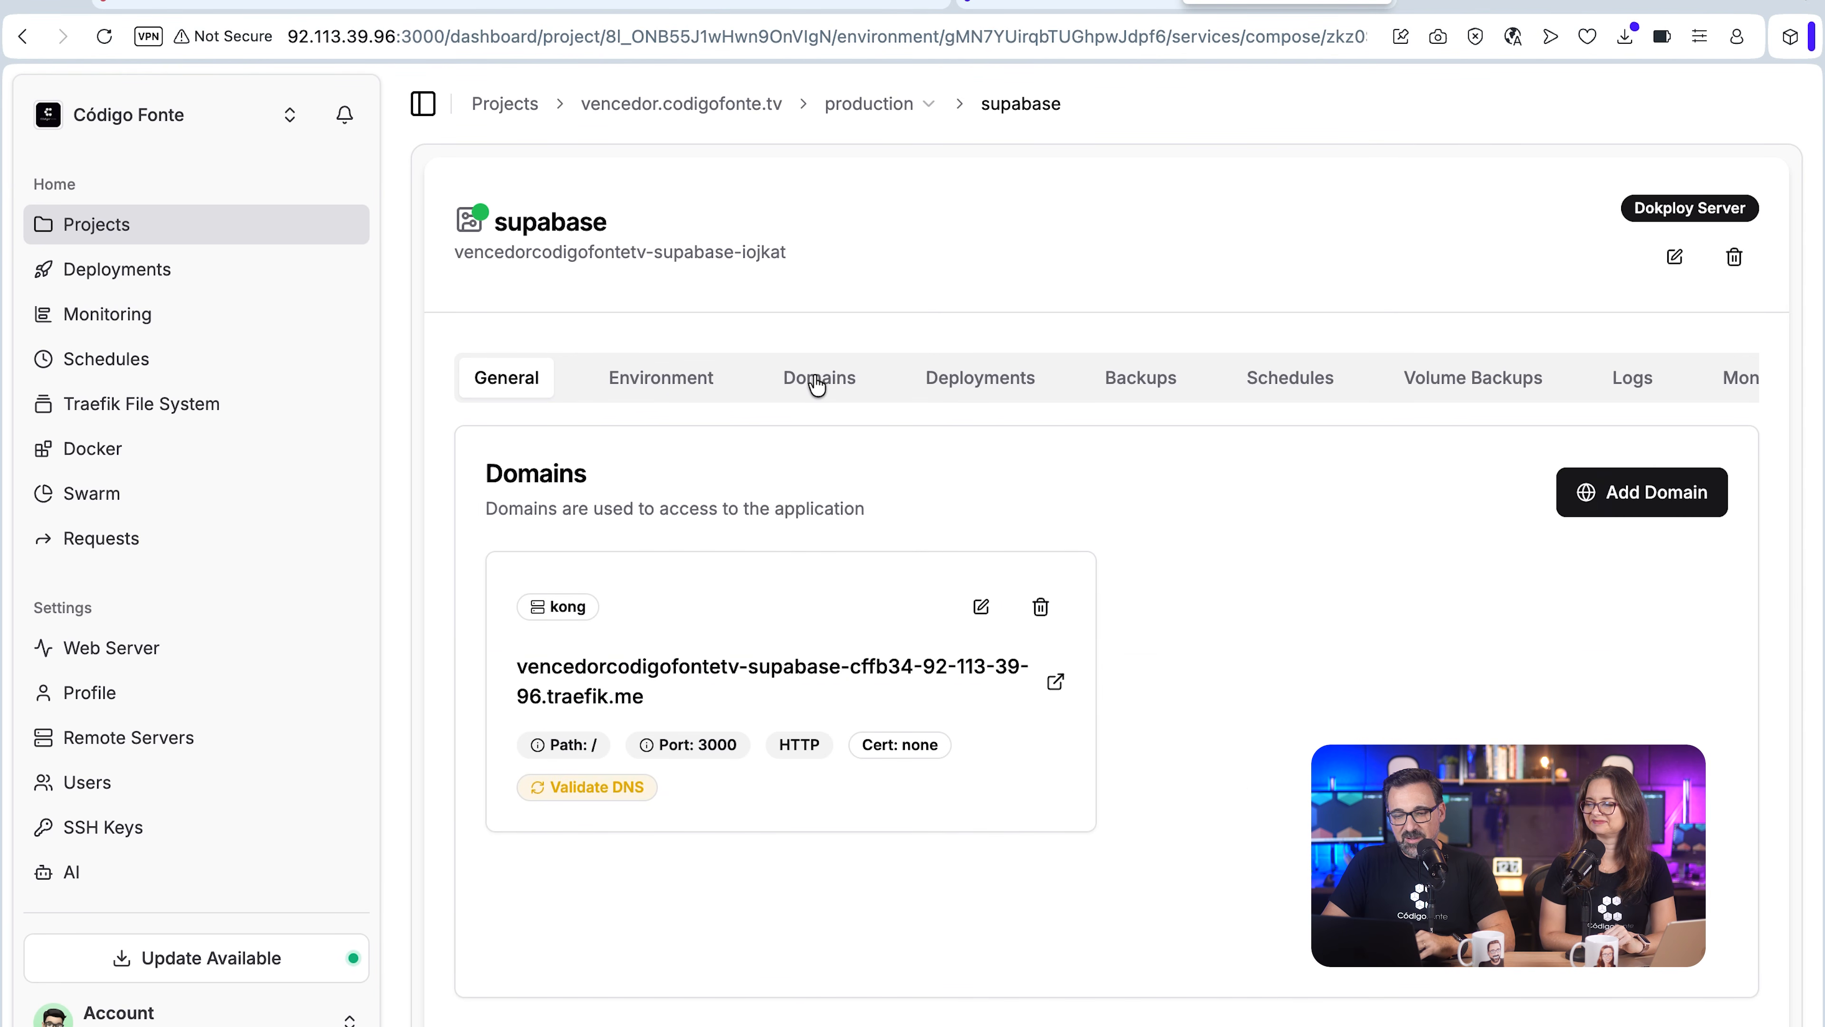
pyautogui.click(694, 665)
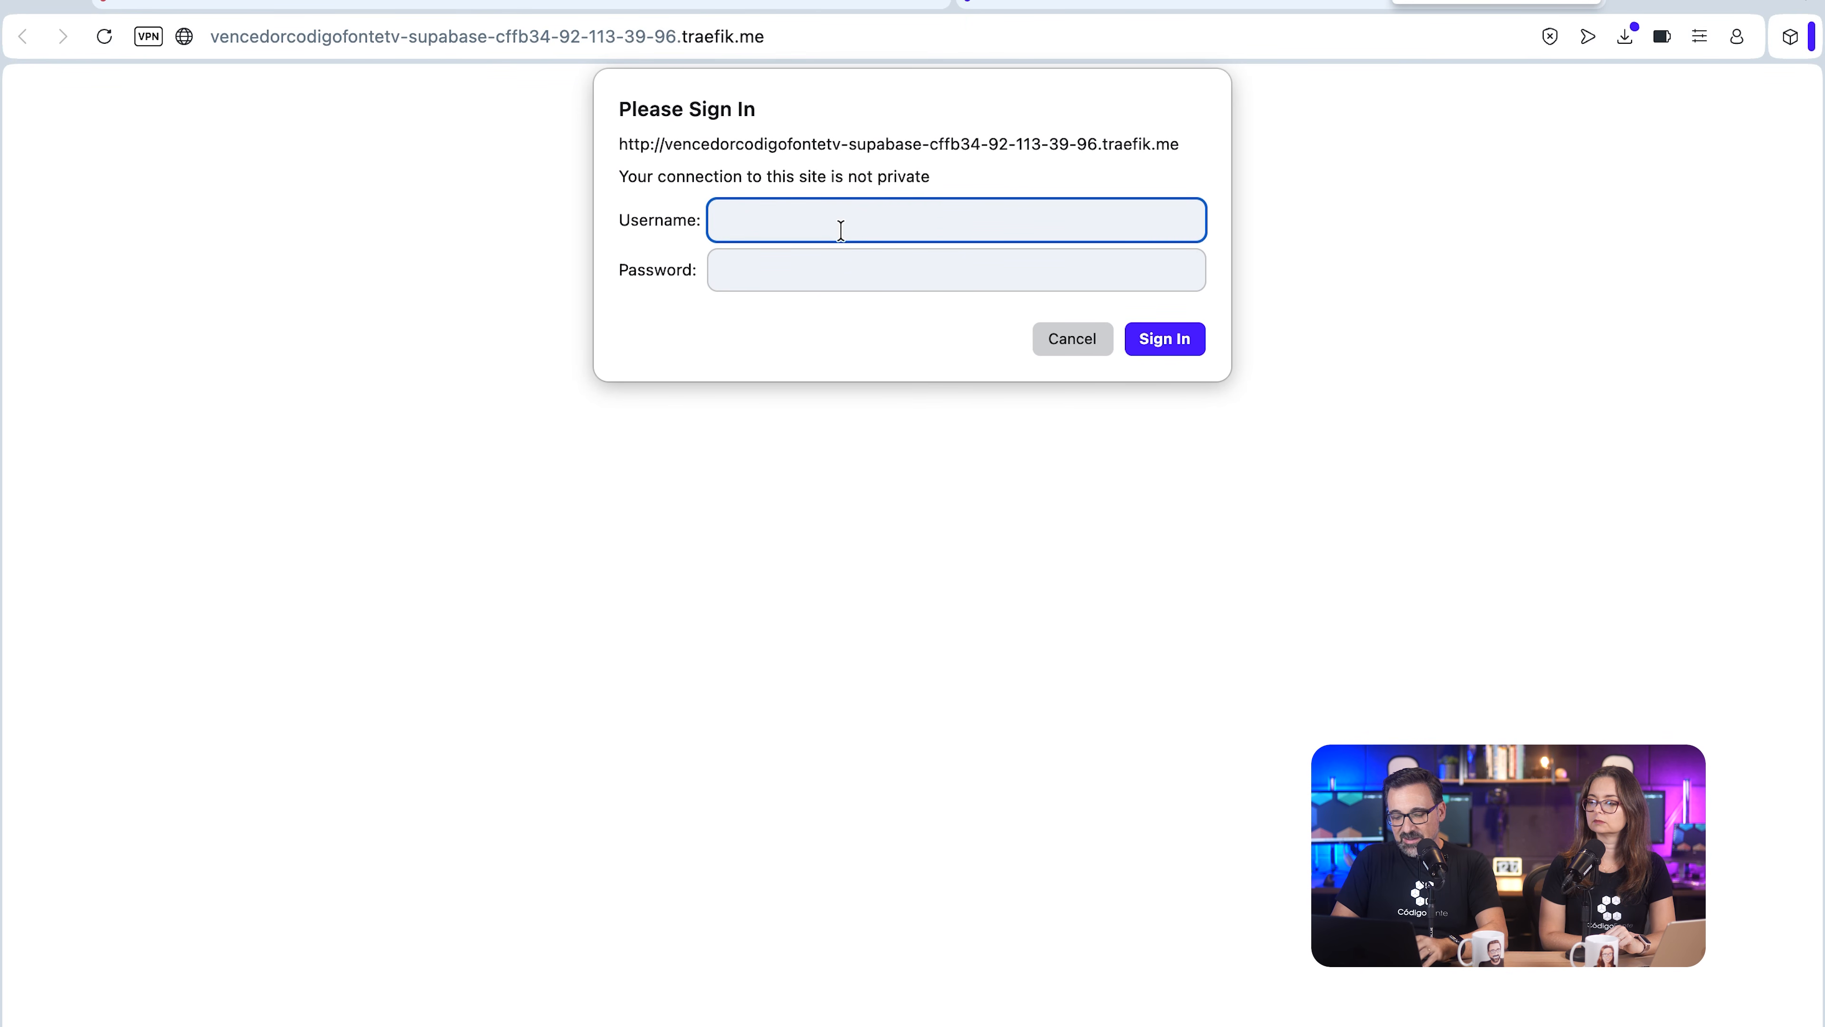
pyautogui.press('Tab')
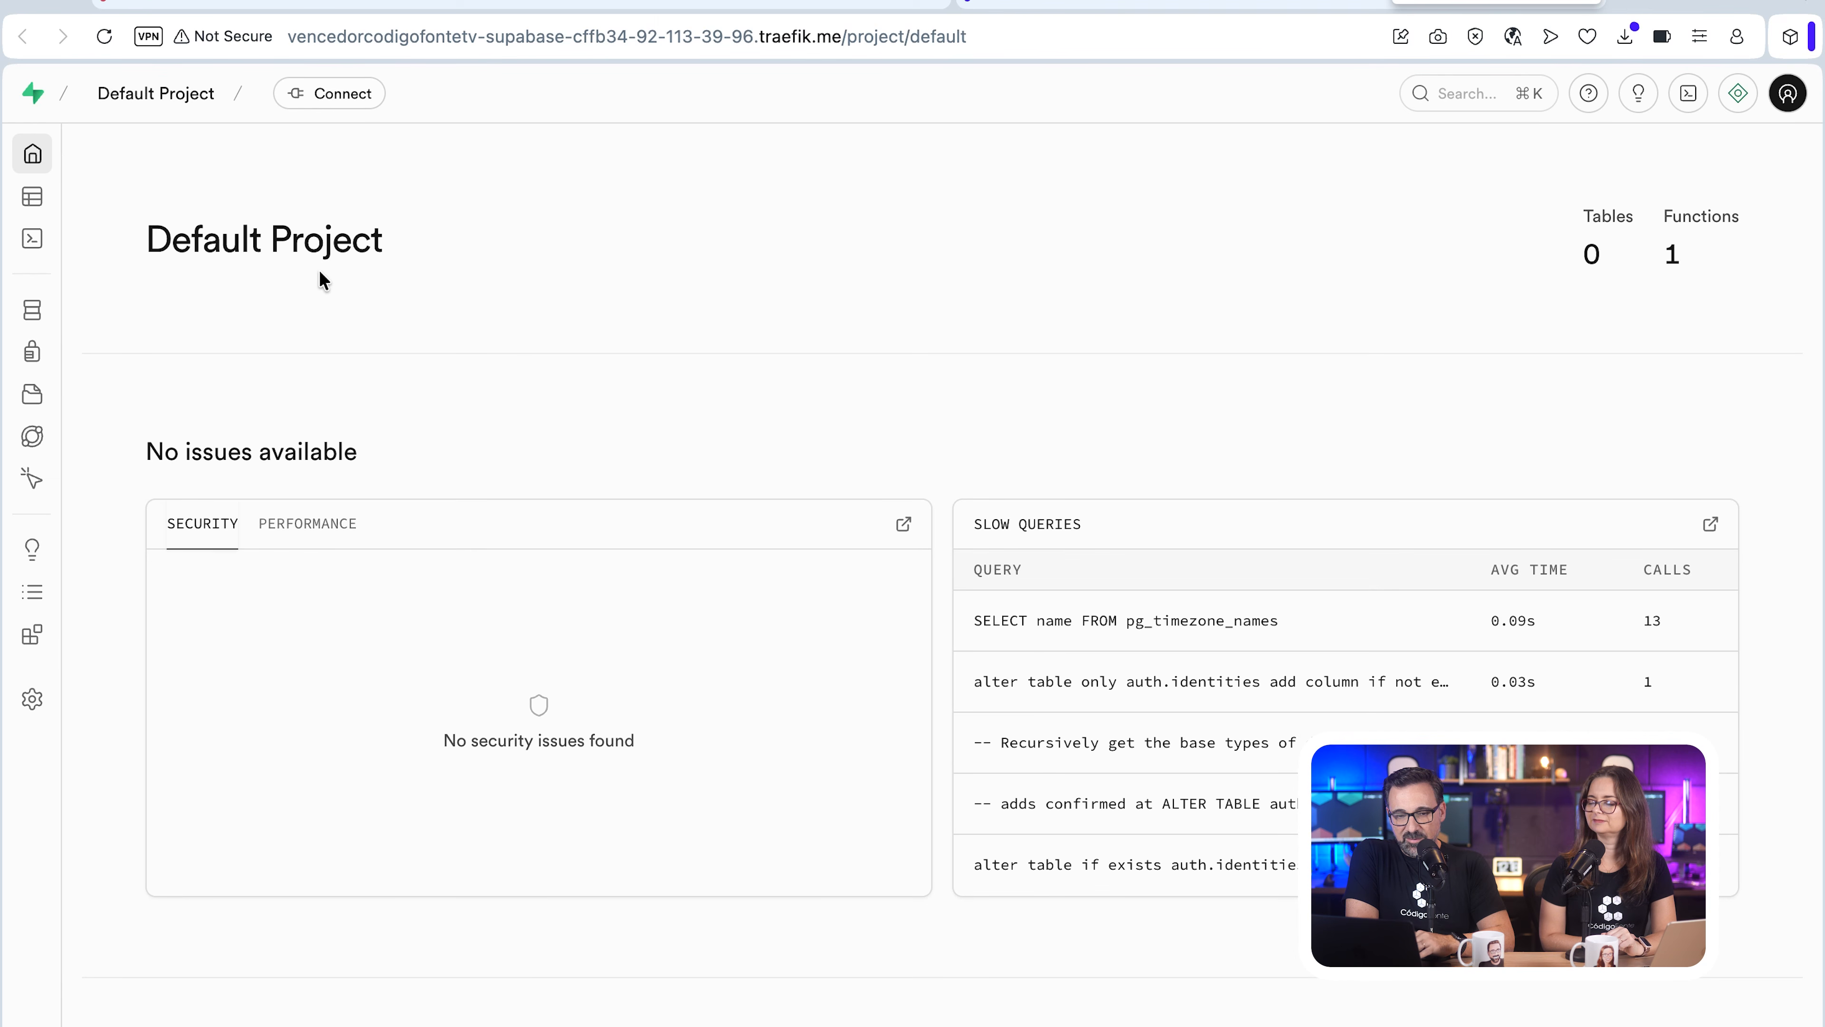
pyautogui.moveTo(51, 194)
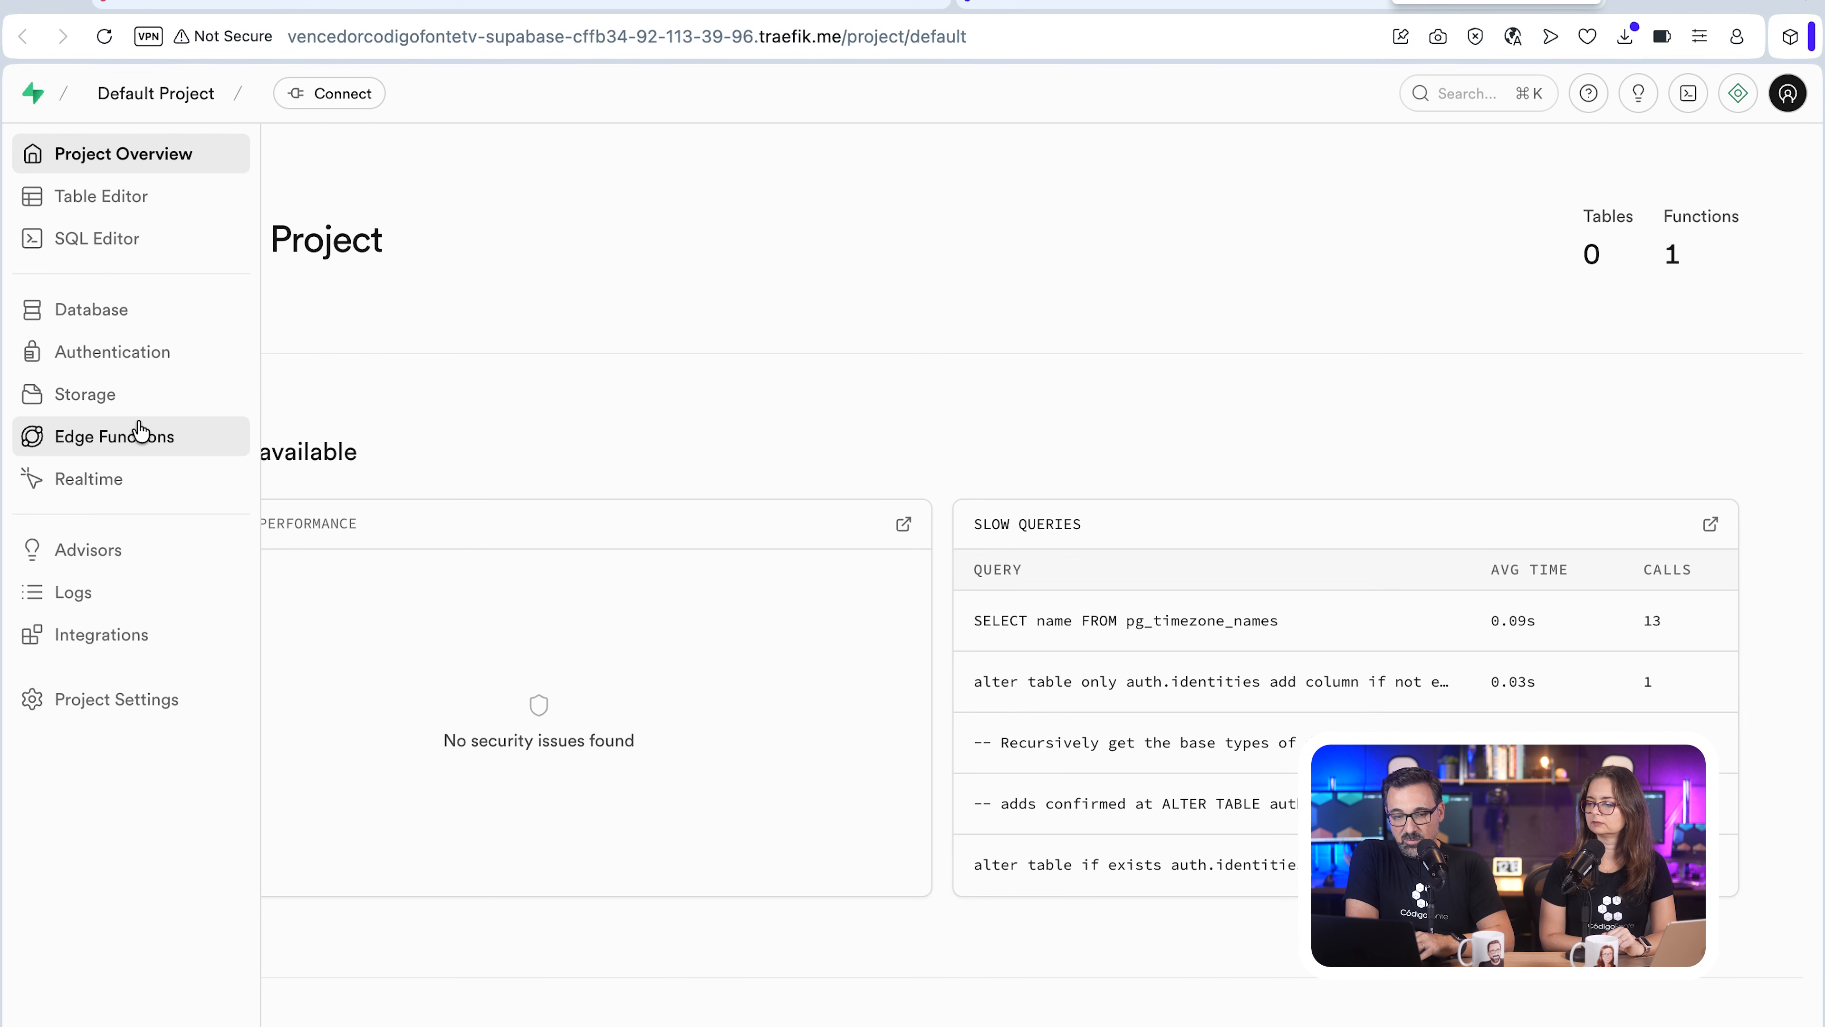
pyautogui.click(101, 437)
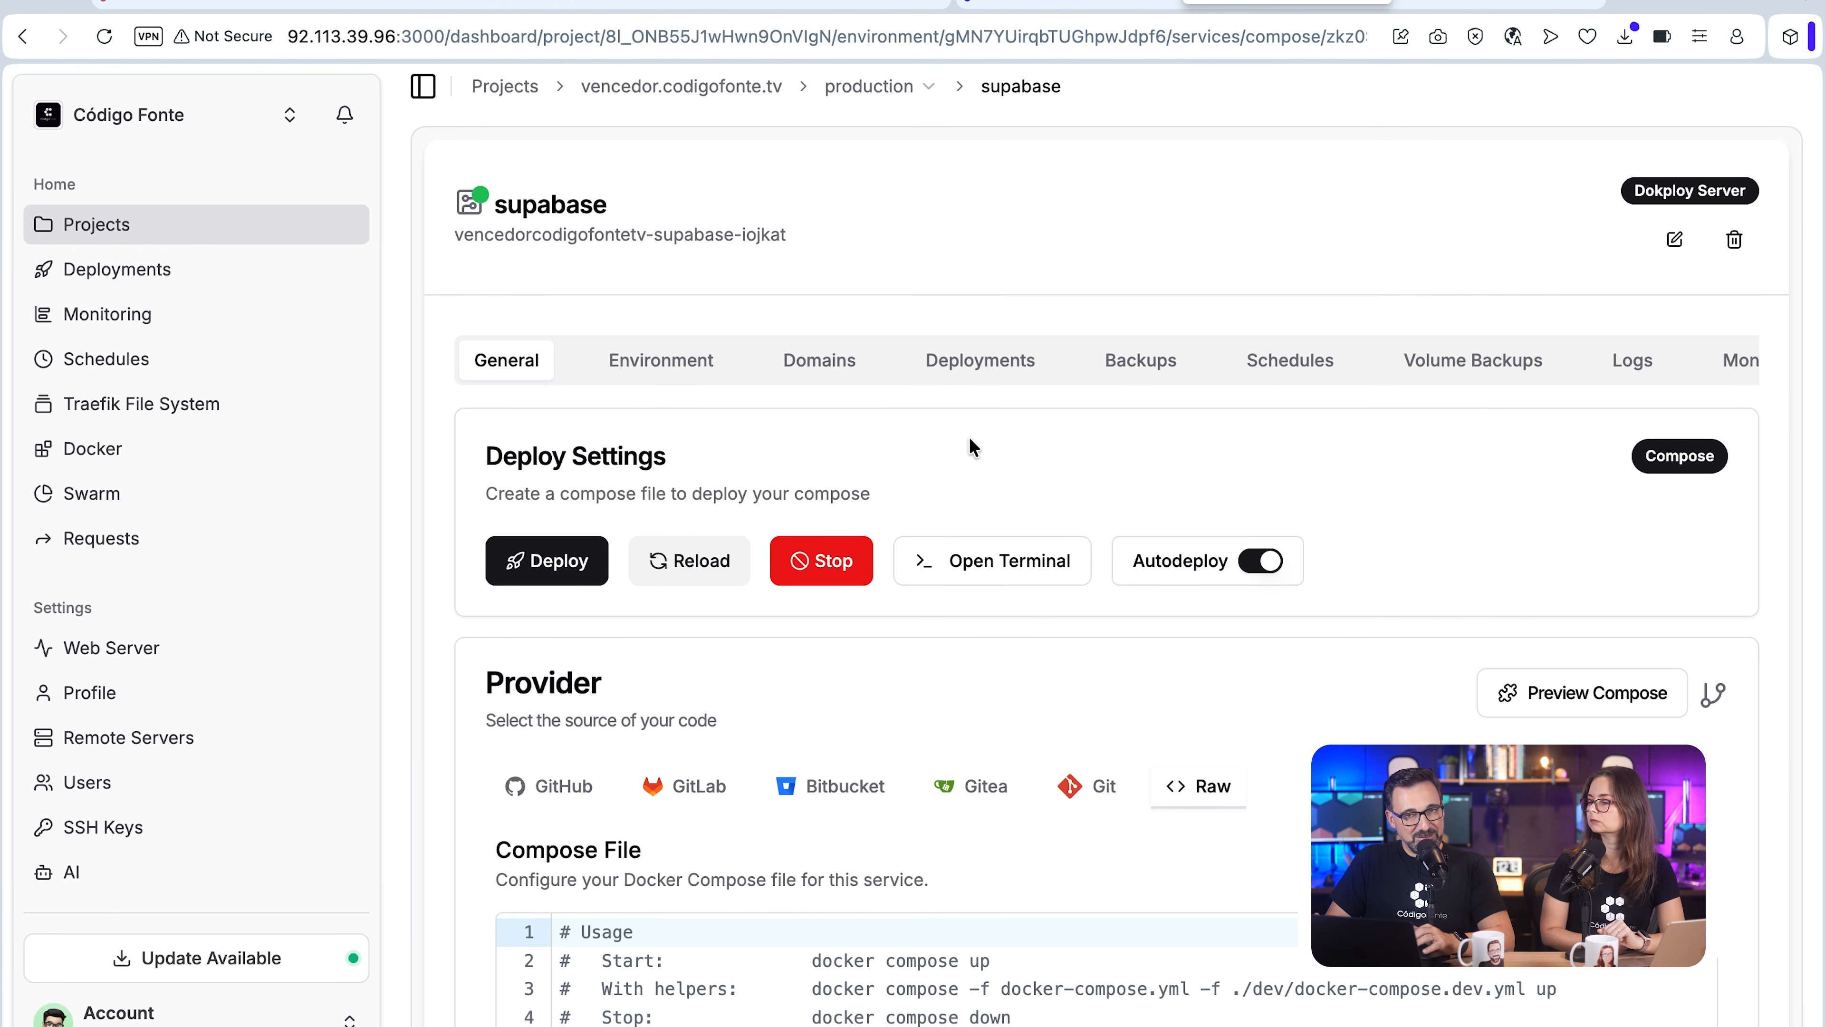
# Step: Open a Docker terminal on the supabase-edge-functions container in Dokploy and list its root directory
pyautogui.scroll(-3, 958, 446)
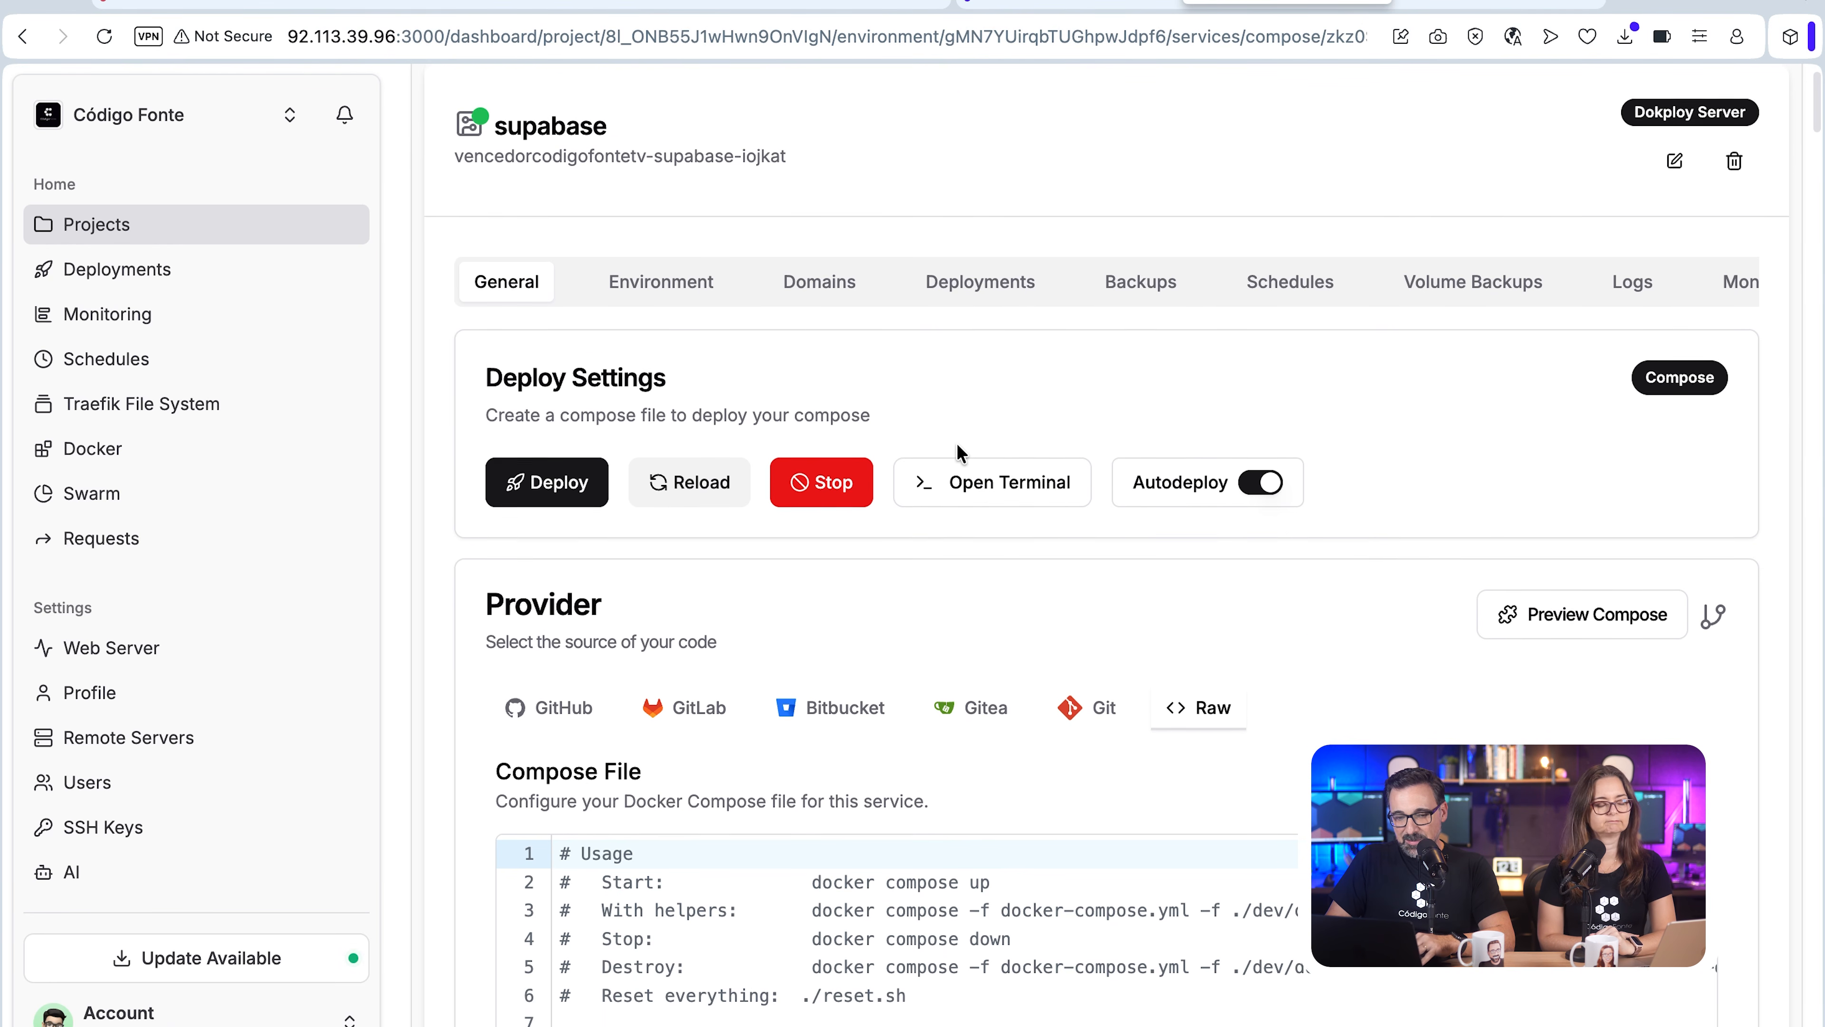
pyautogui.click(1008, 418)
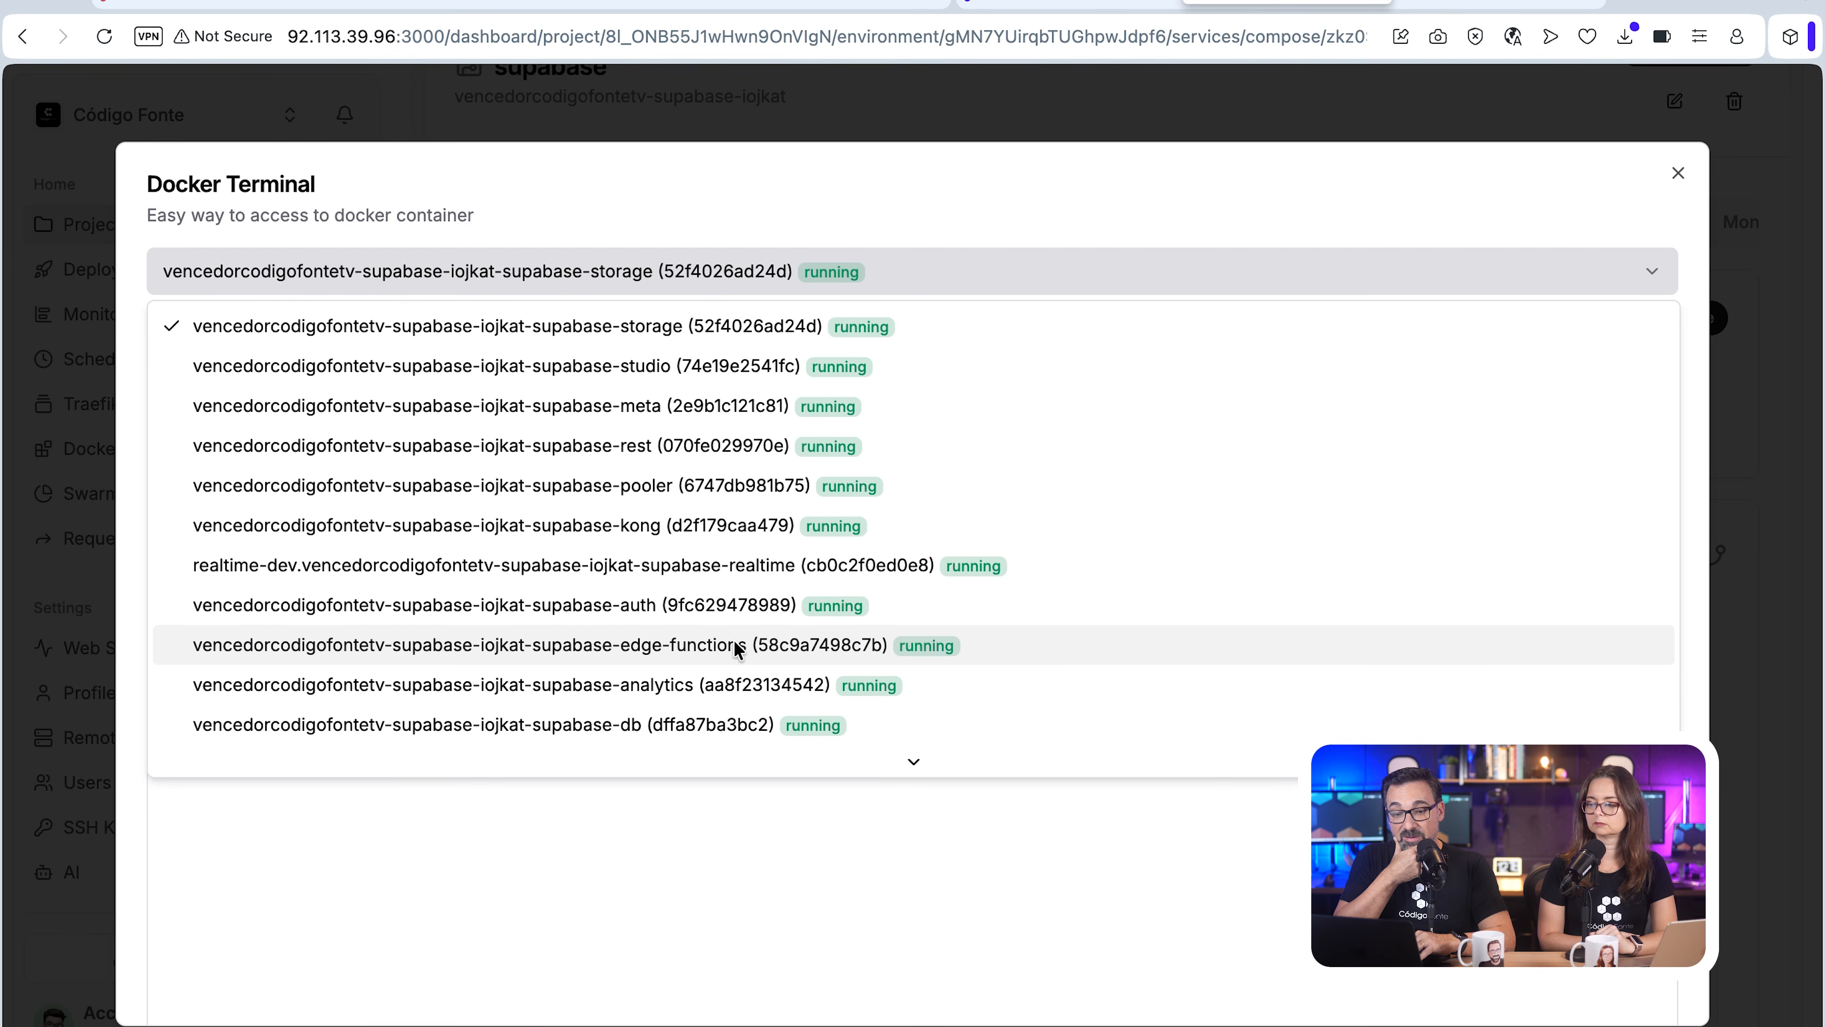
pyautogui.click(636, 651)
pyautogui.write('ls')
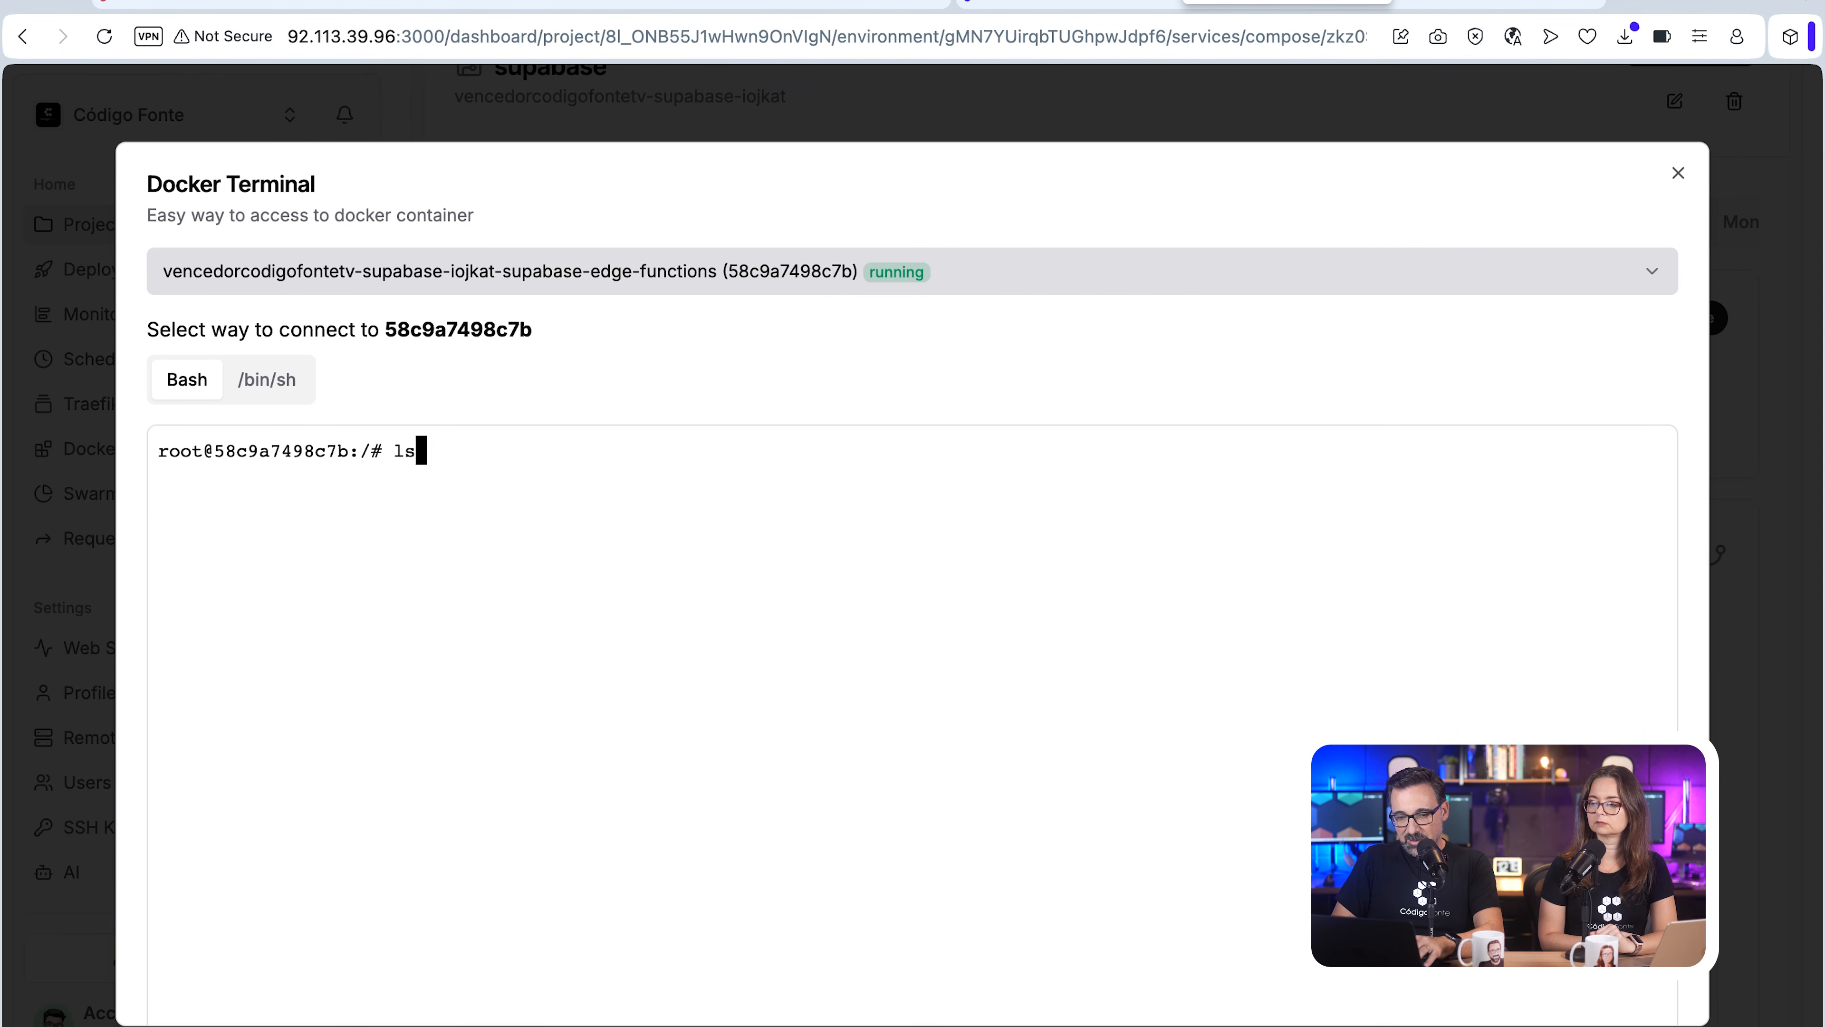
pyautogui.press('Return')
# Step: Change into the home/deno/functions/ directory and list its contents
pyautogui.write('cd home/')
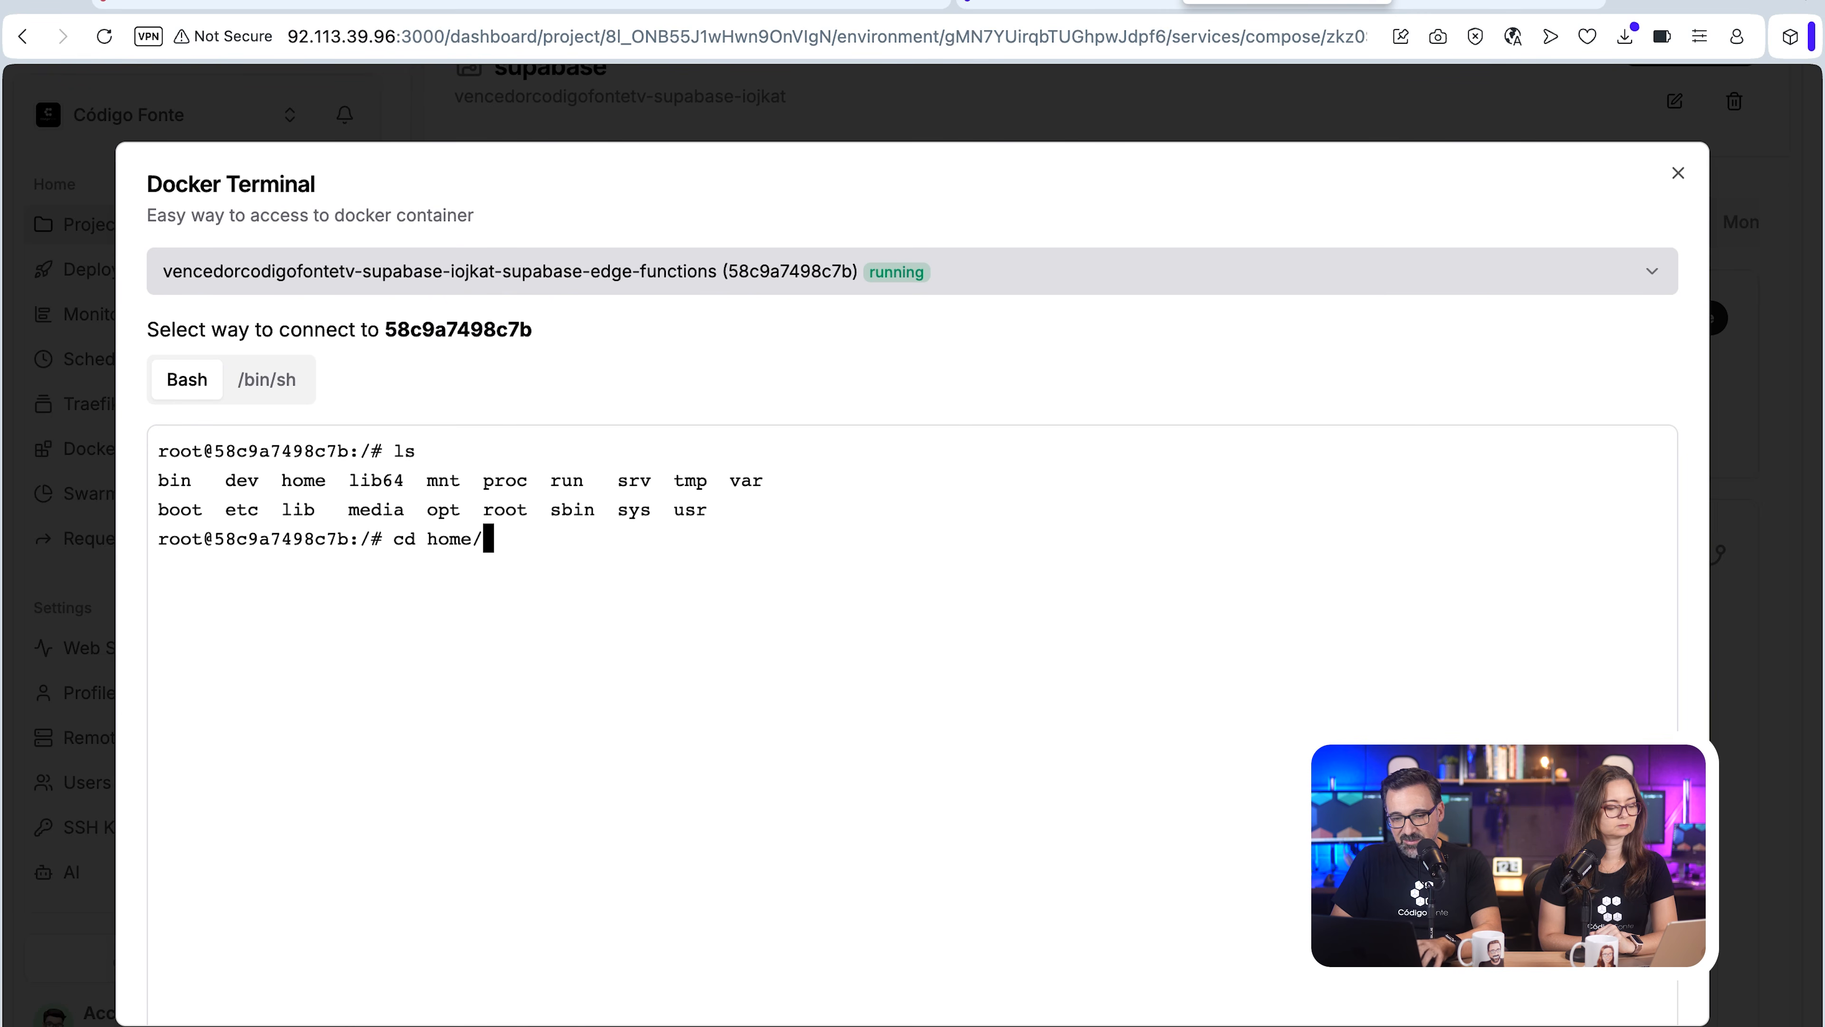
pyautogui.press('Tab')
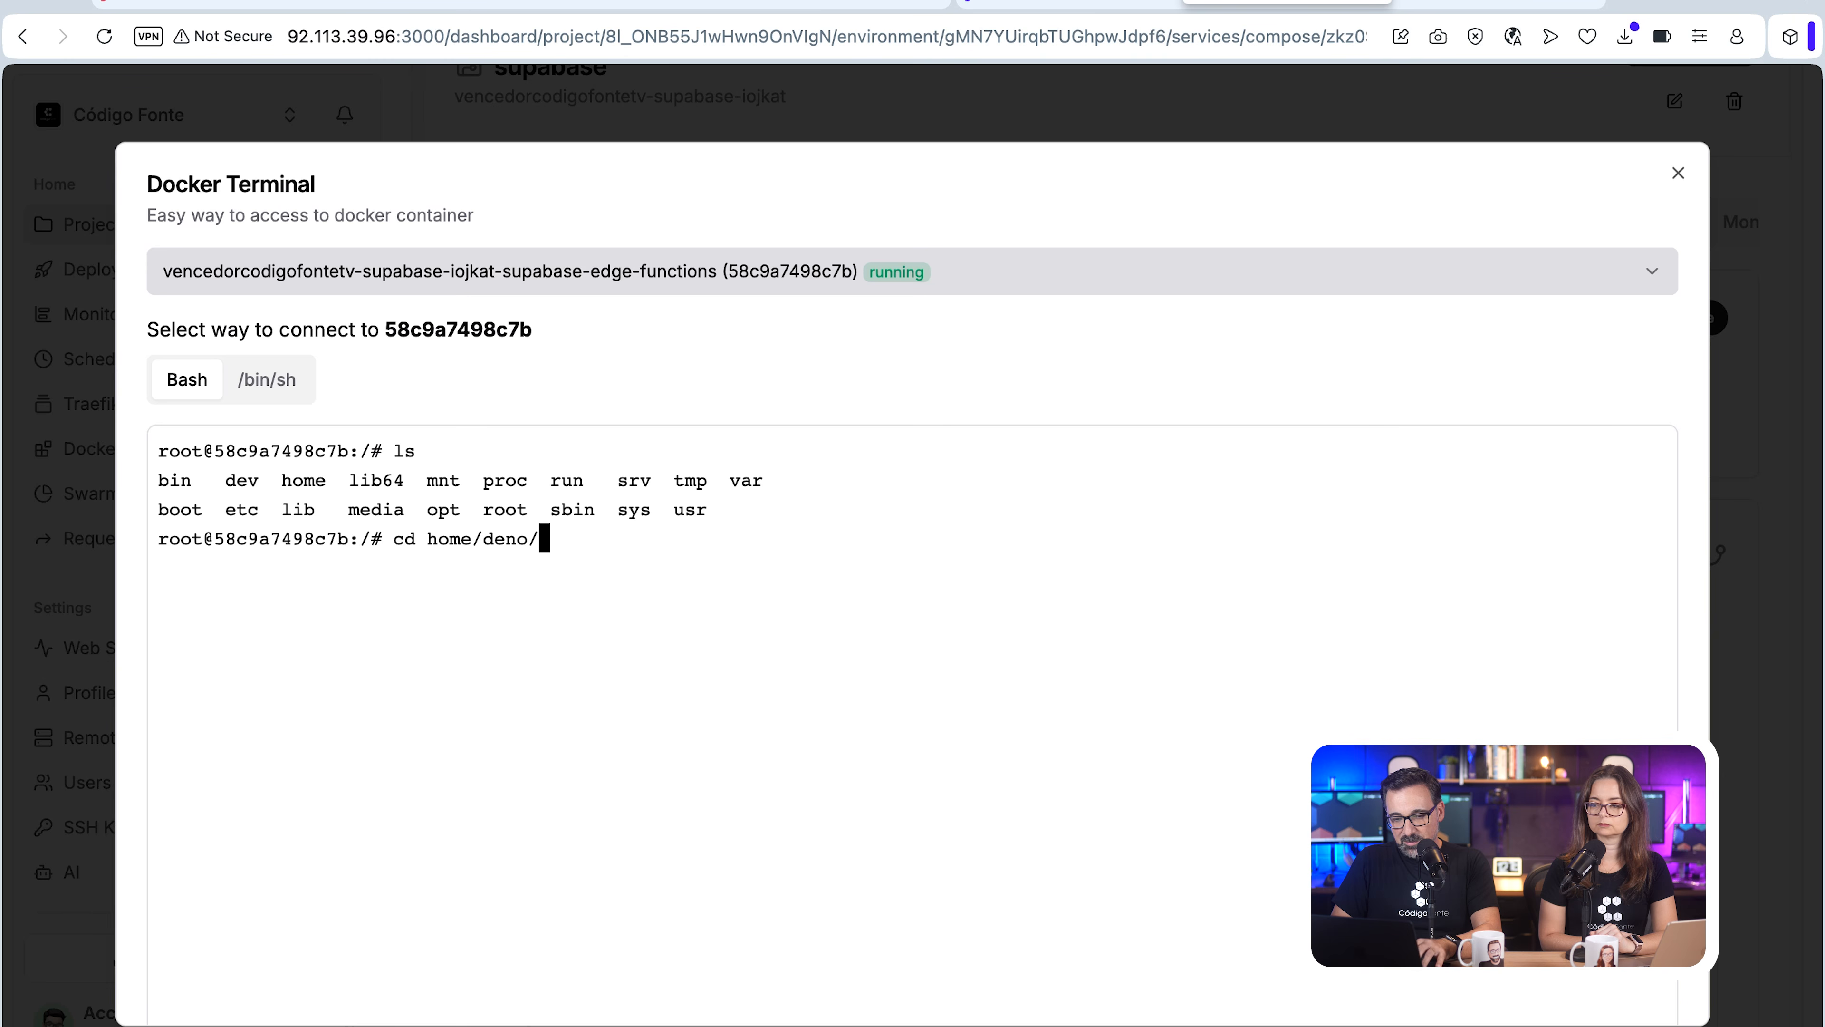
pyautogui.write('f')
pyautogui.press('Tab')
pyautogui.press('Return')
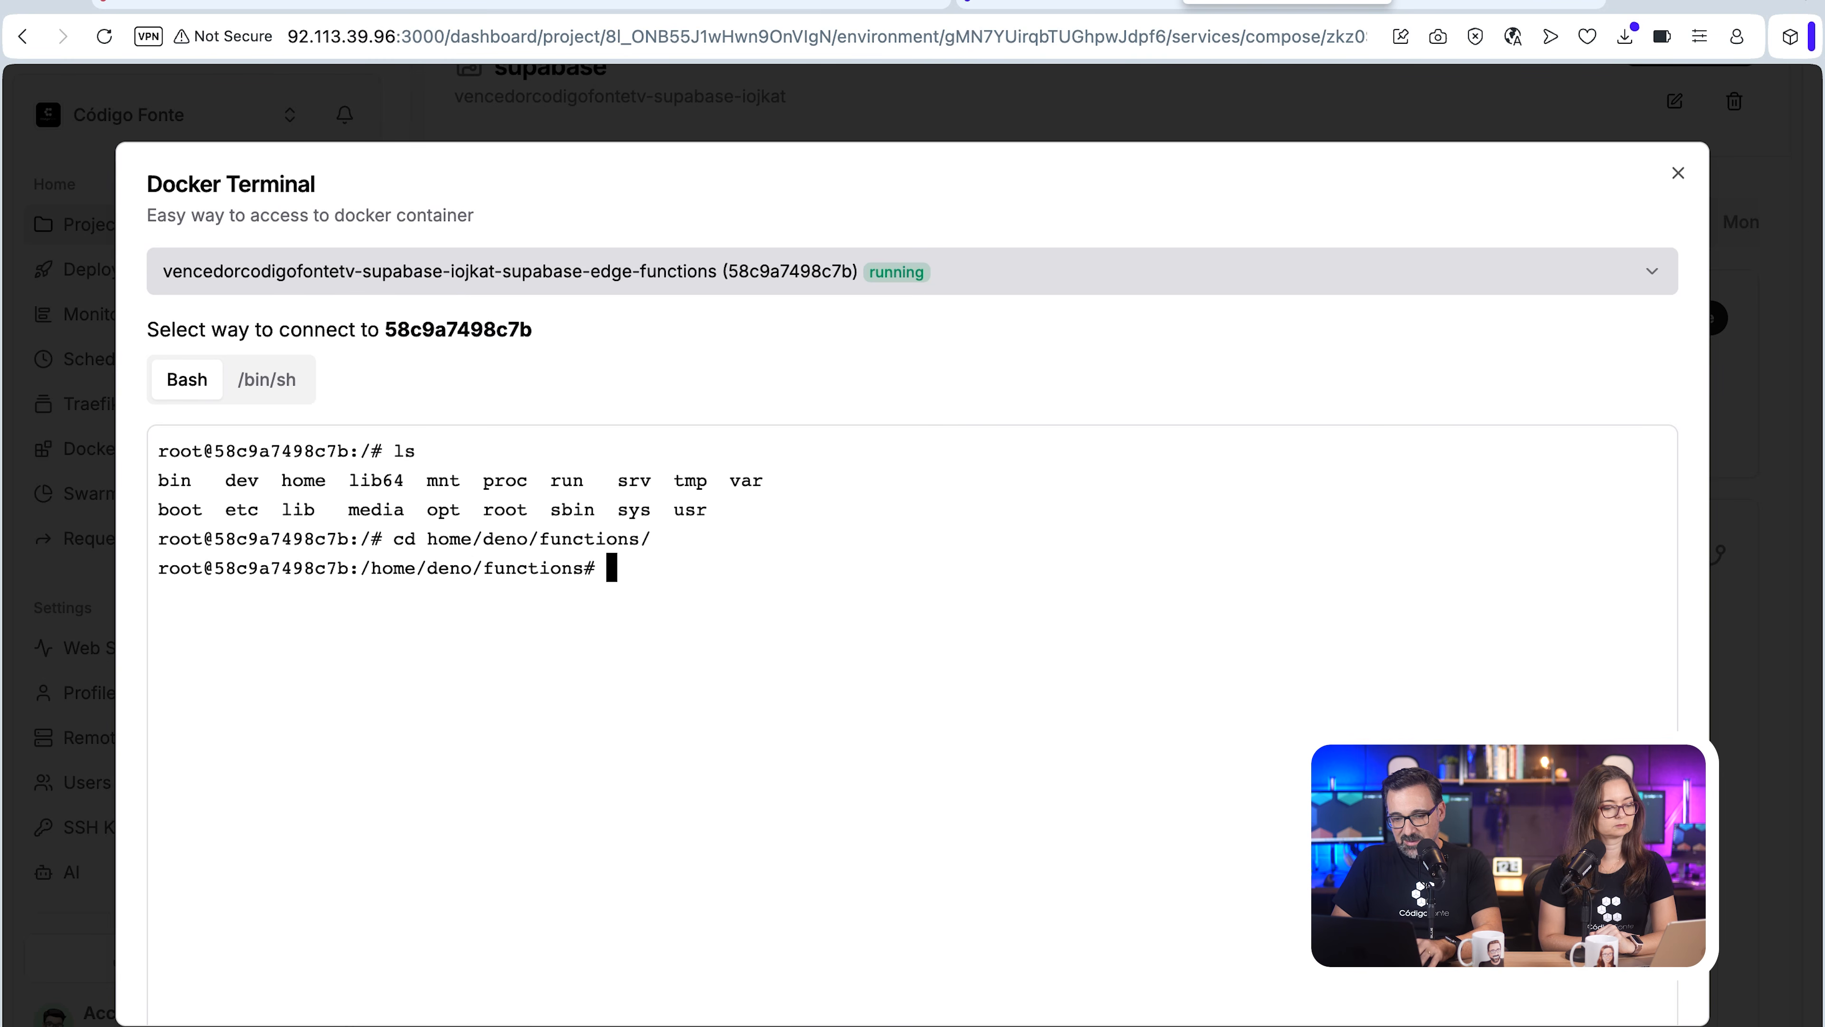
pyautogui.write('ls')
pyautogui.press('Return')
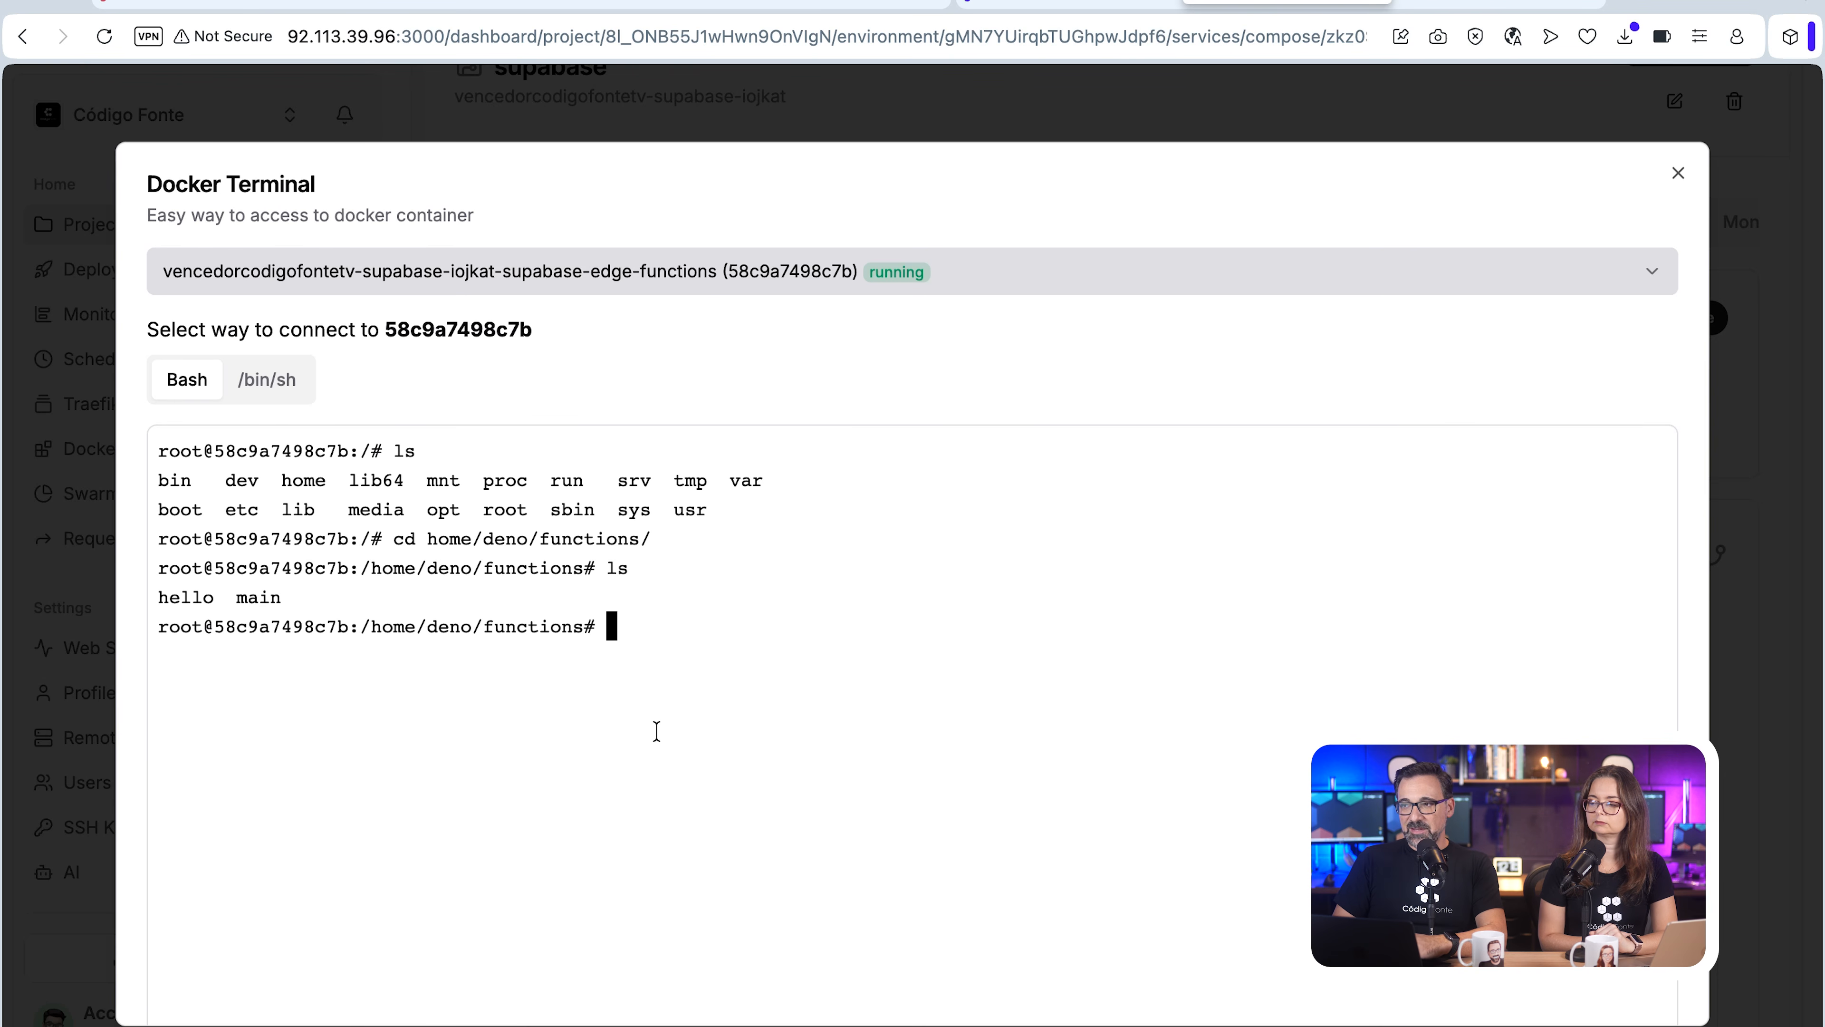
# Step: Create a youtube-api directory inside the functions folder and change into it
pyautogui.write('mkdir')
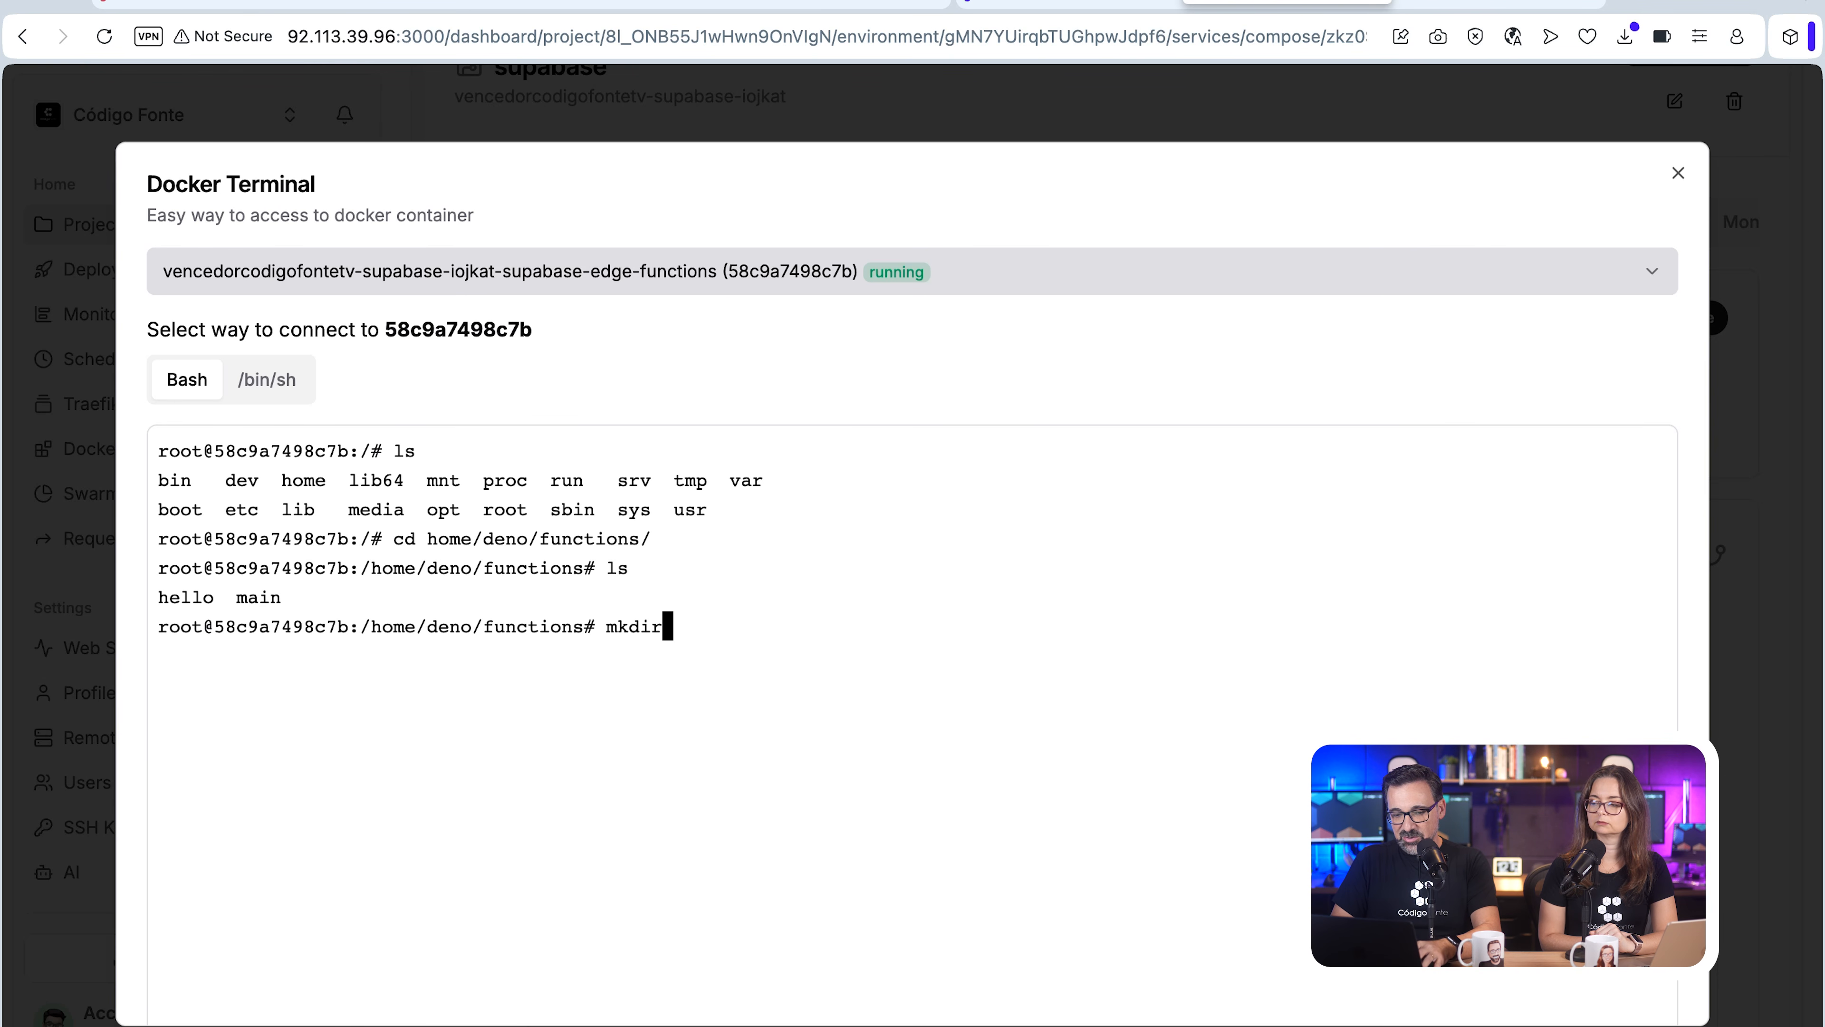
pyautogui.write(' youtube-api')
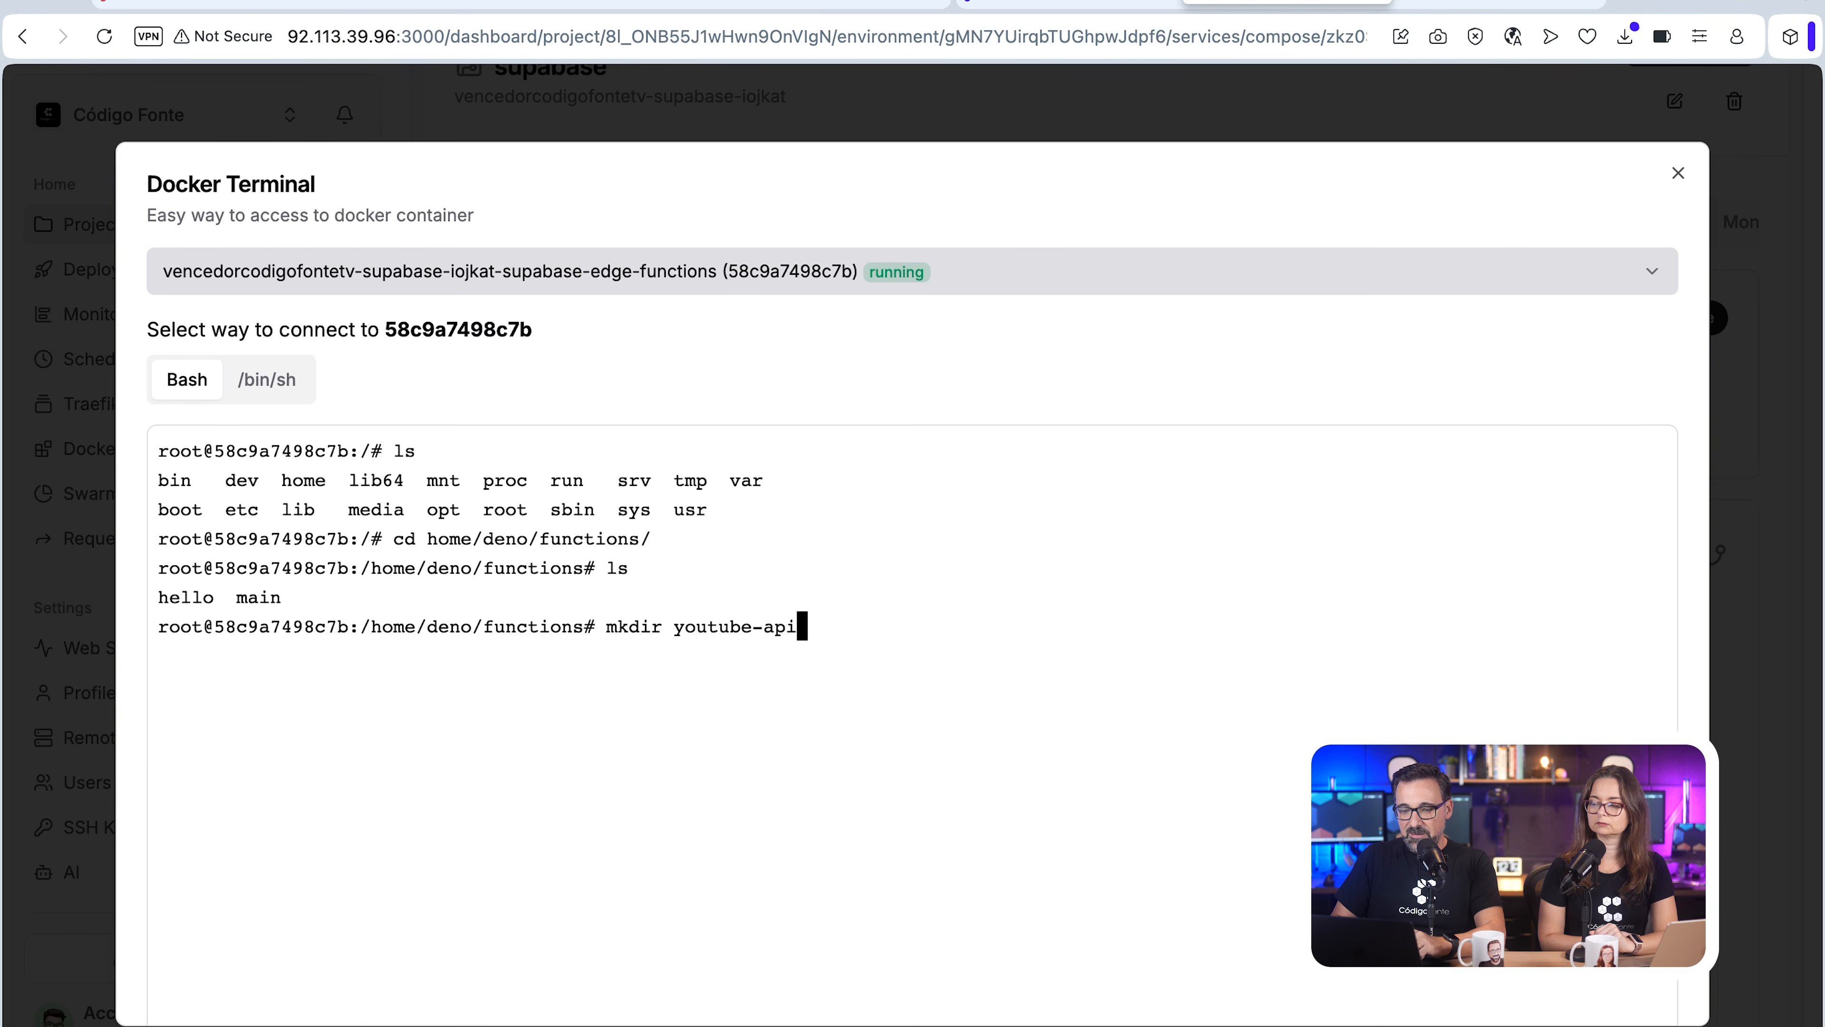
pyautogui.press('Return')
pyautogui.write('cd youtube-api/')
pyautogui.press('Return')
# Step: Write the youtube-api code copied from Supabase Cloud into ./index.ts with a cat heredoc ending in EOF, and list the directory
pyautogui.write('cat > ./')
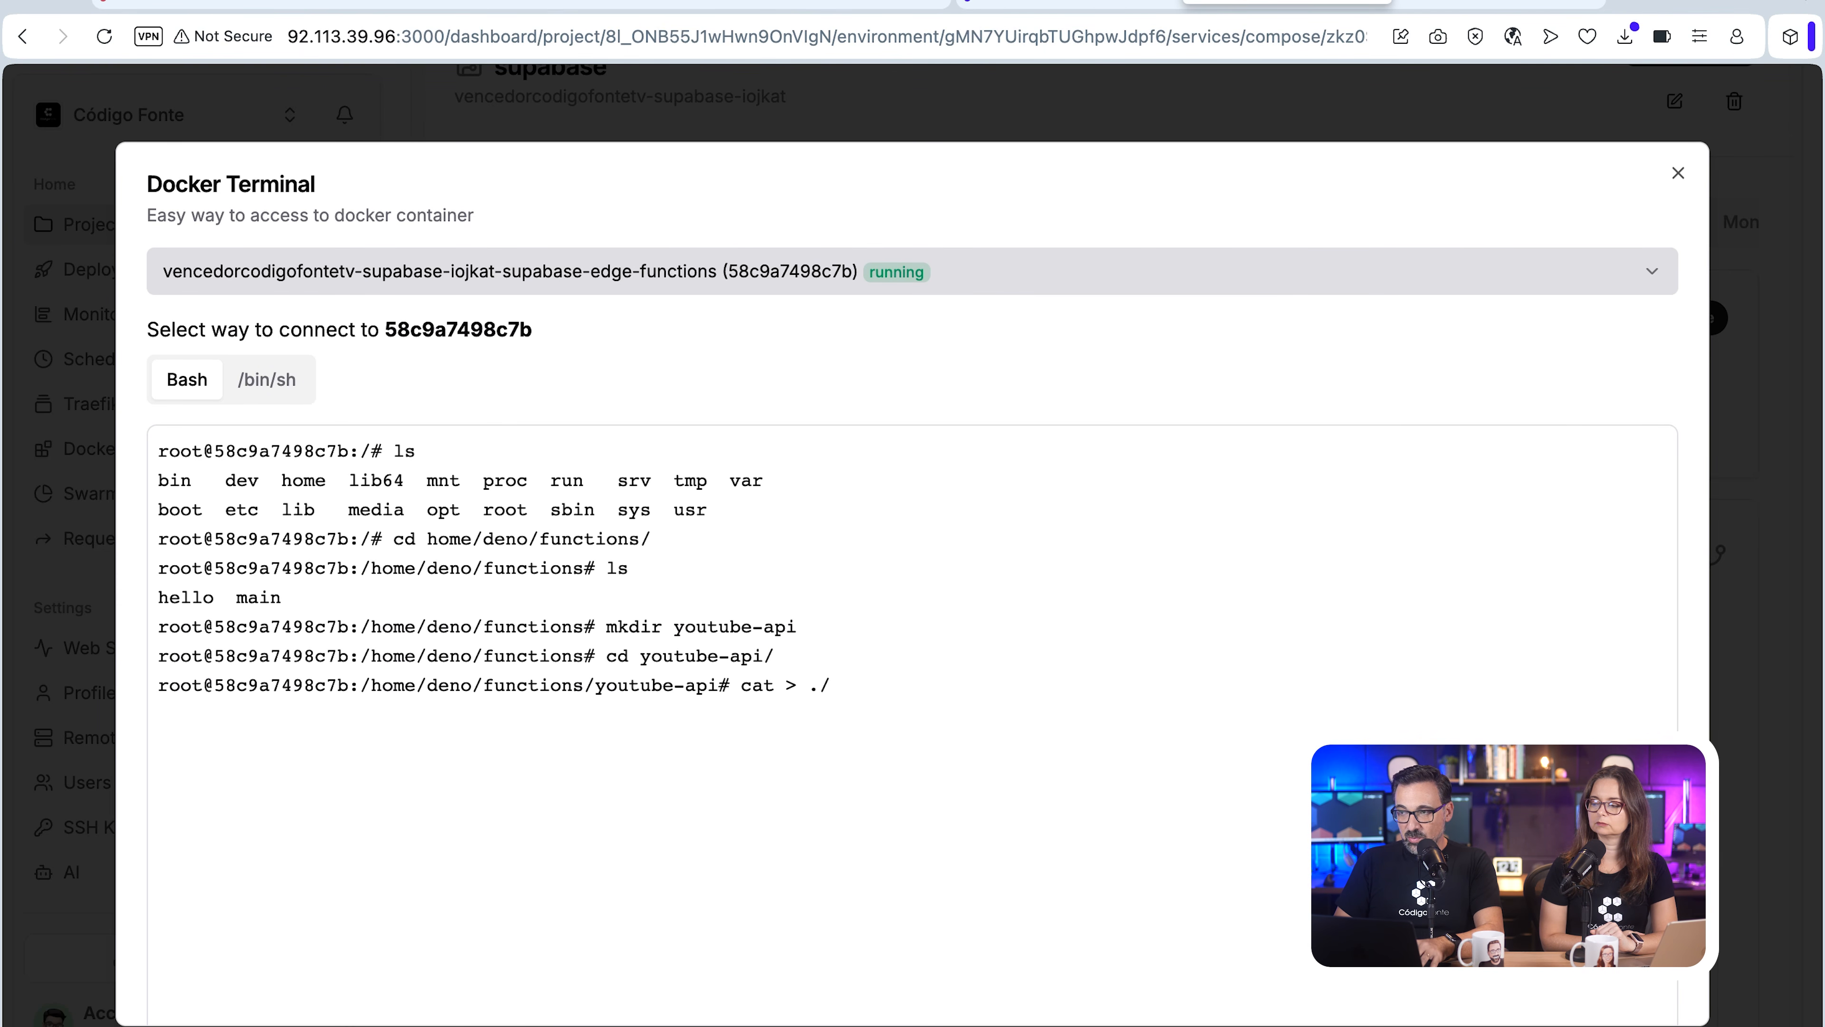
pyautogui.write('index.ts')
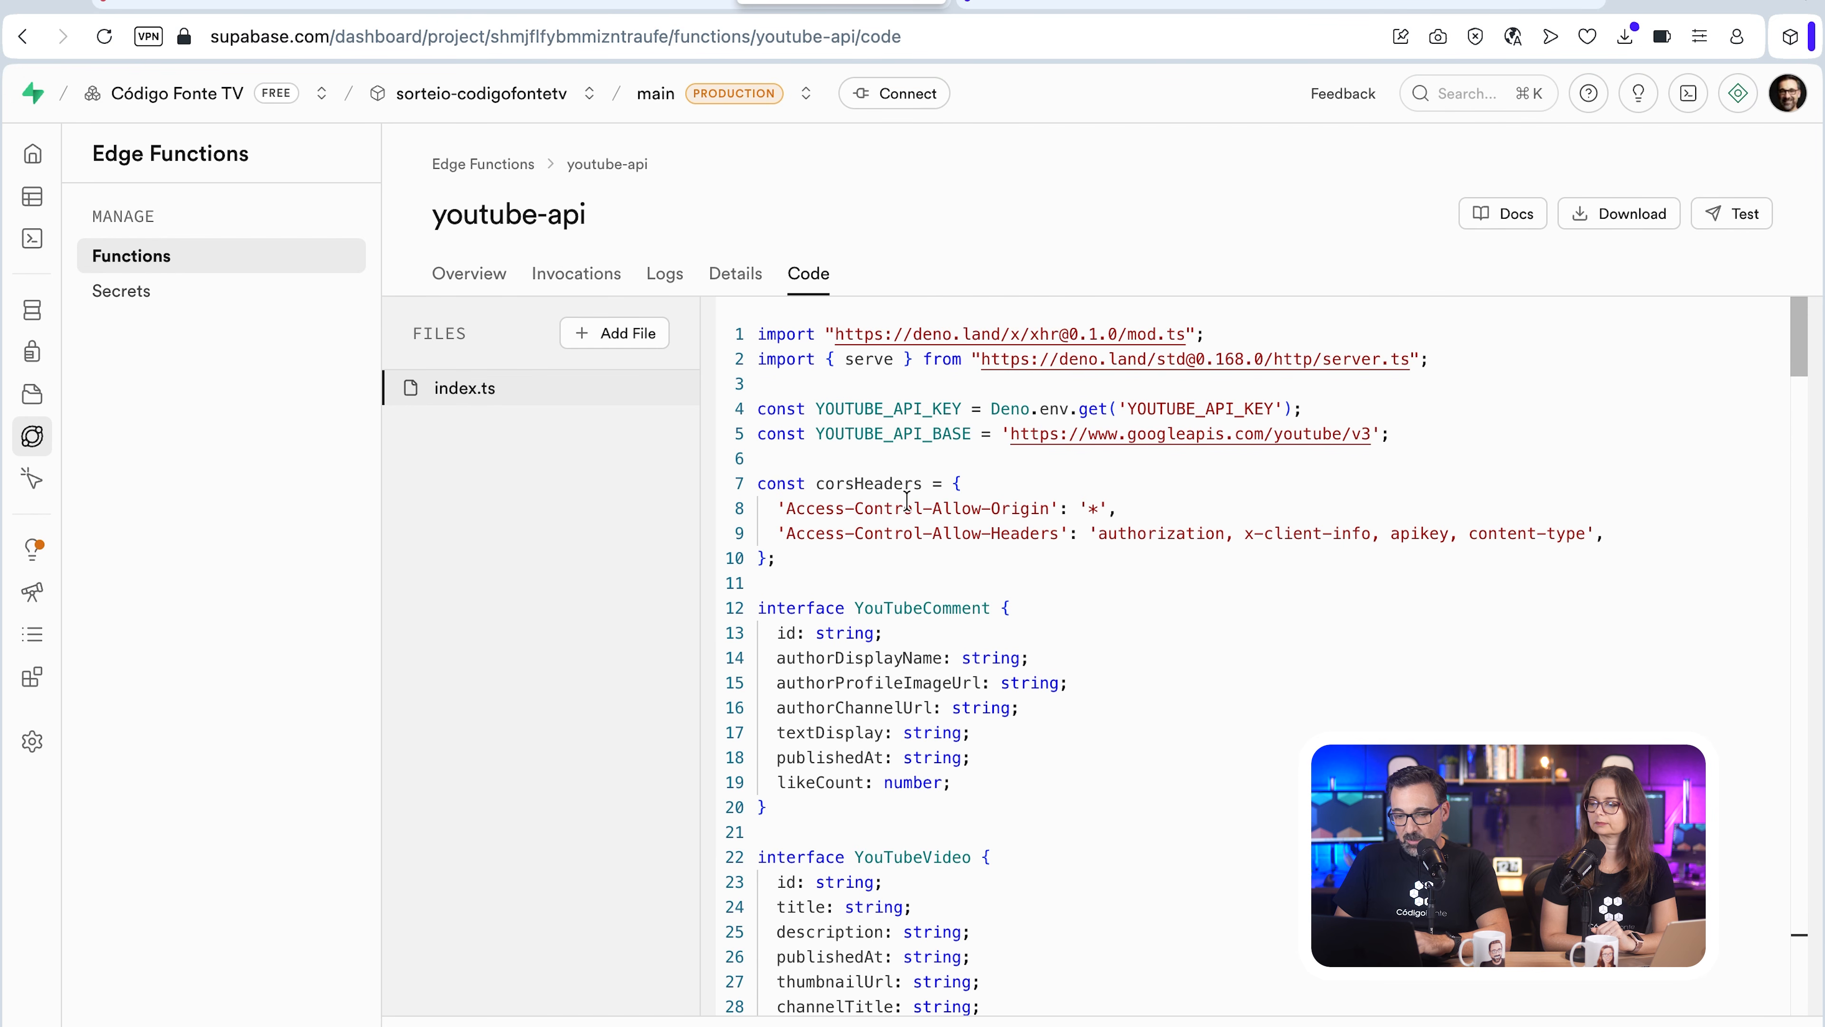
pyautogui.click(912, 508)
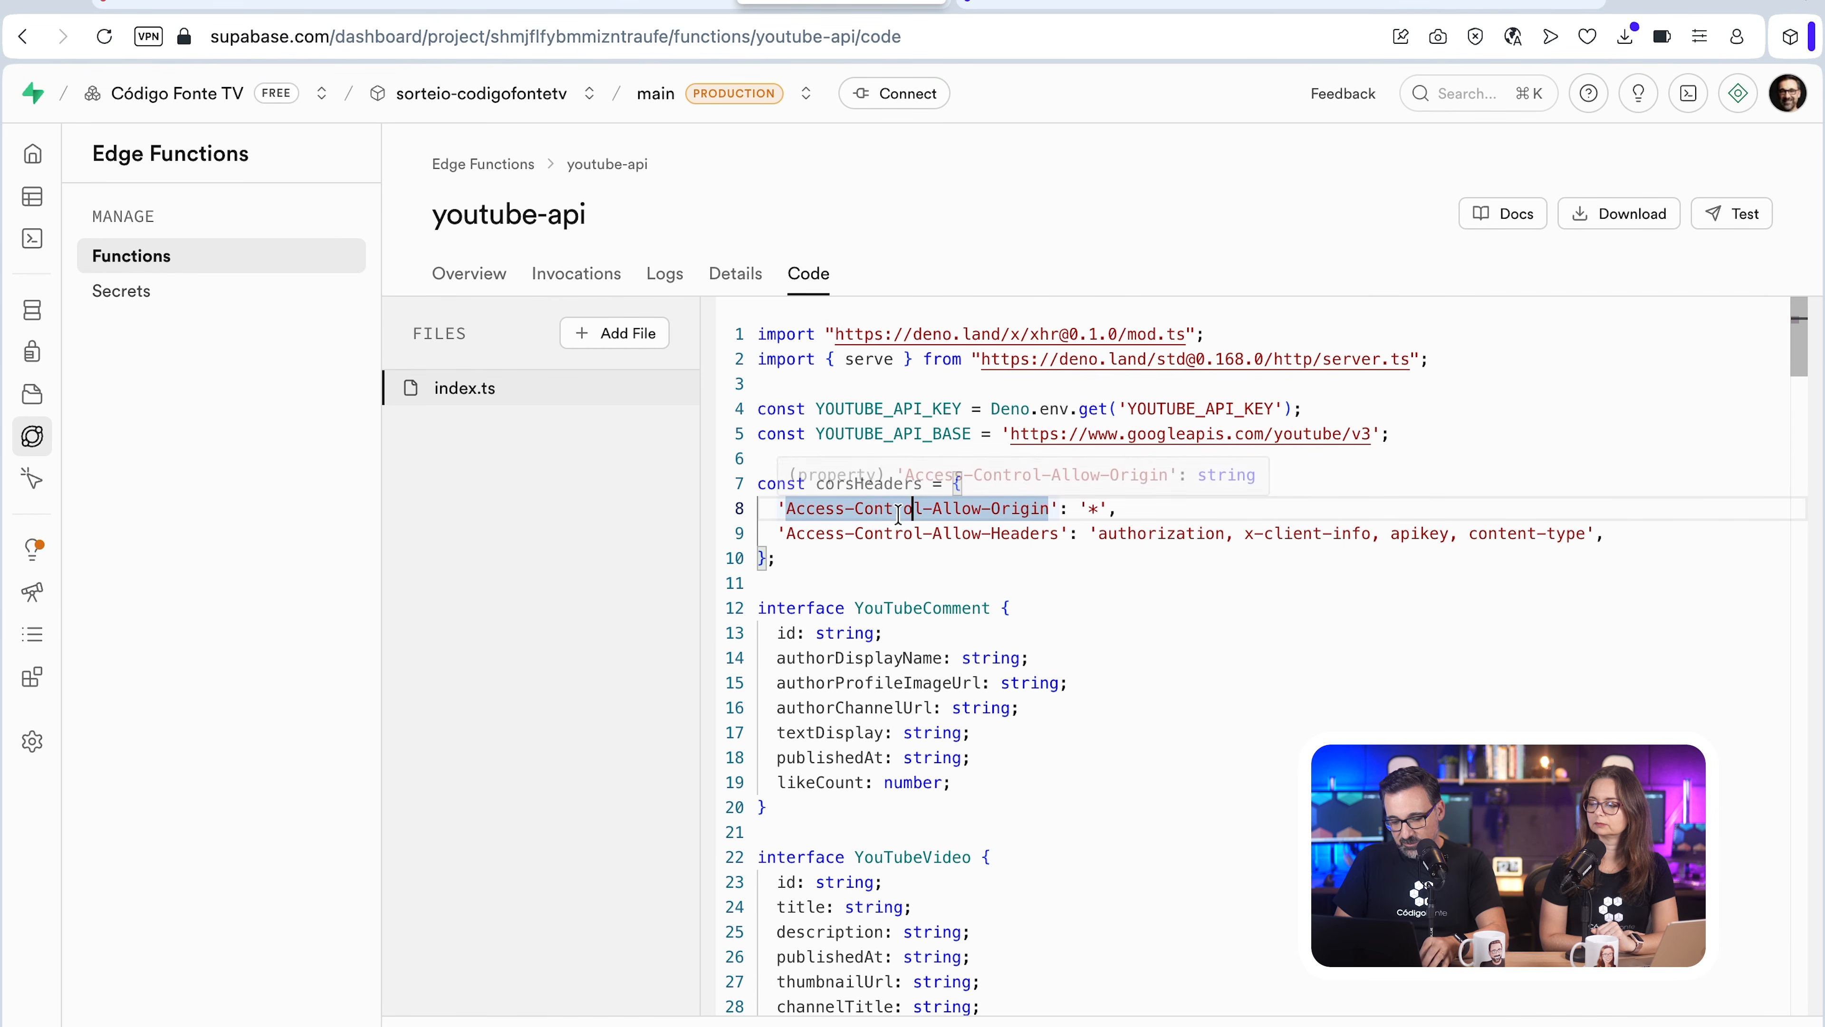
pyautogui.press('super+a')
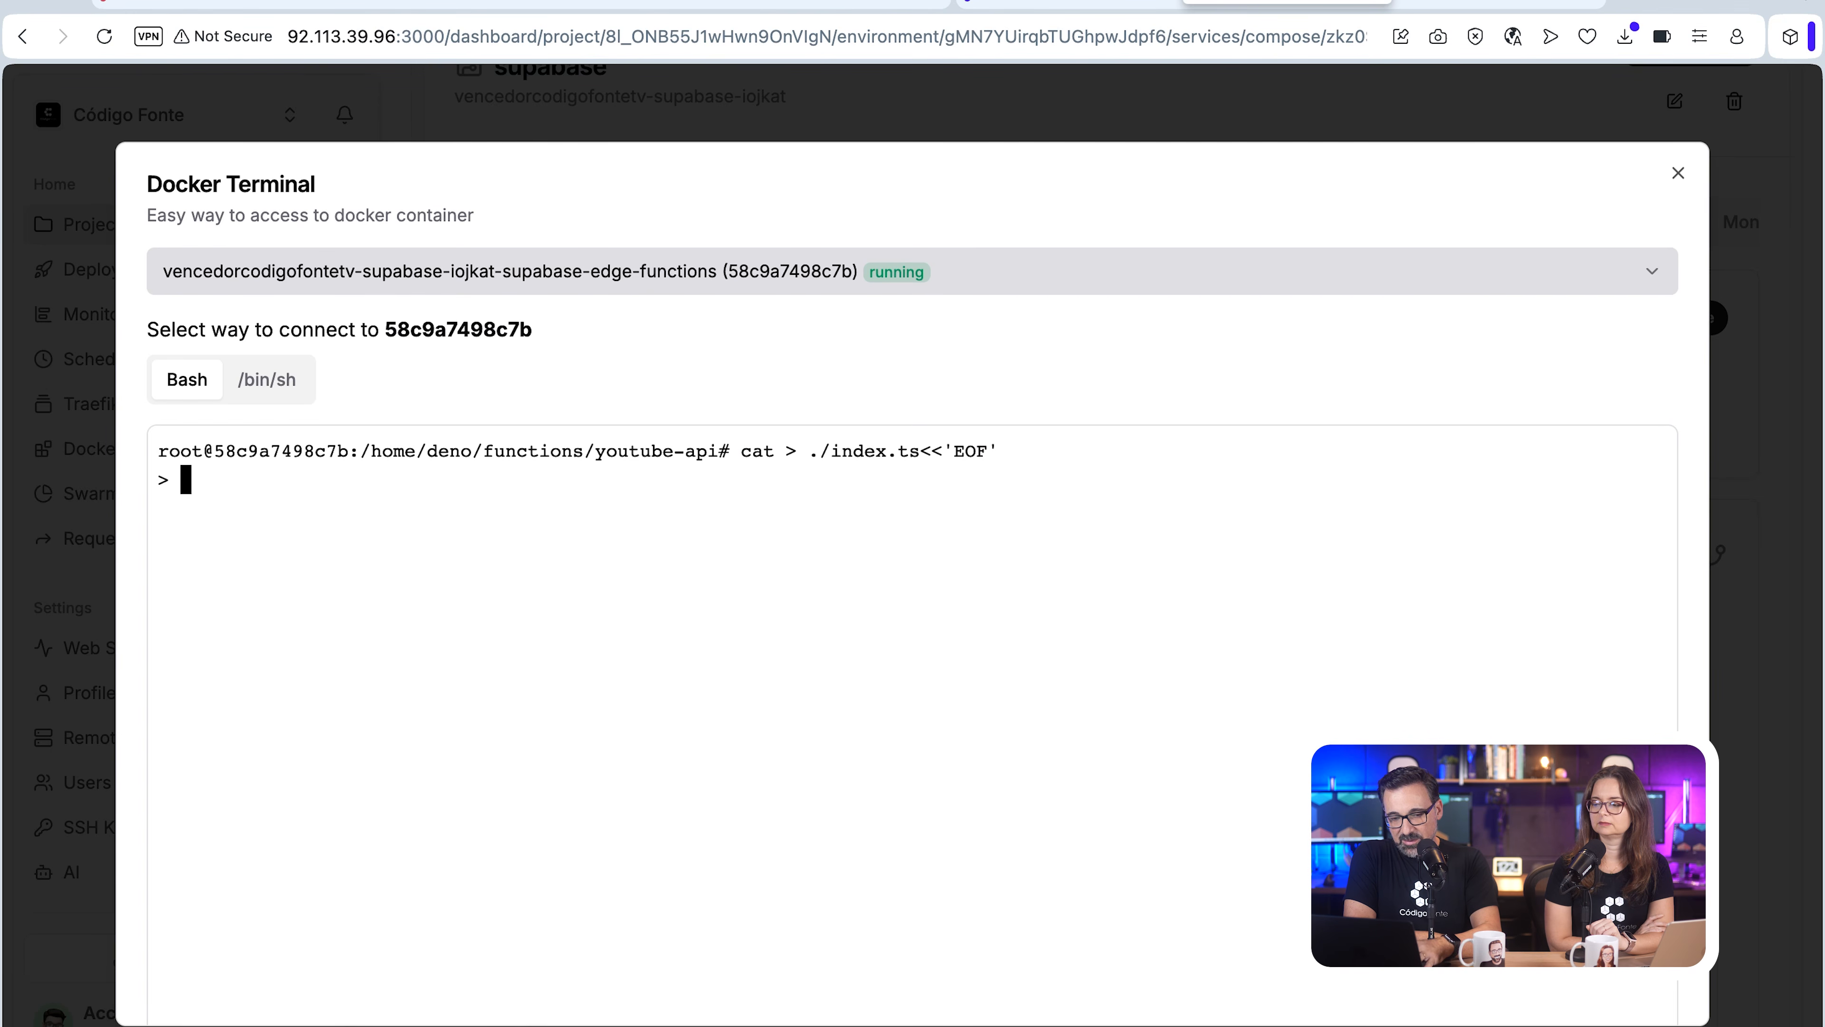
pyautogui.press('super+v')
pyautogui.write('ls')
pyautogui.press('Return')
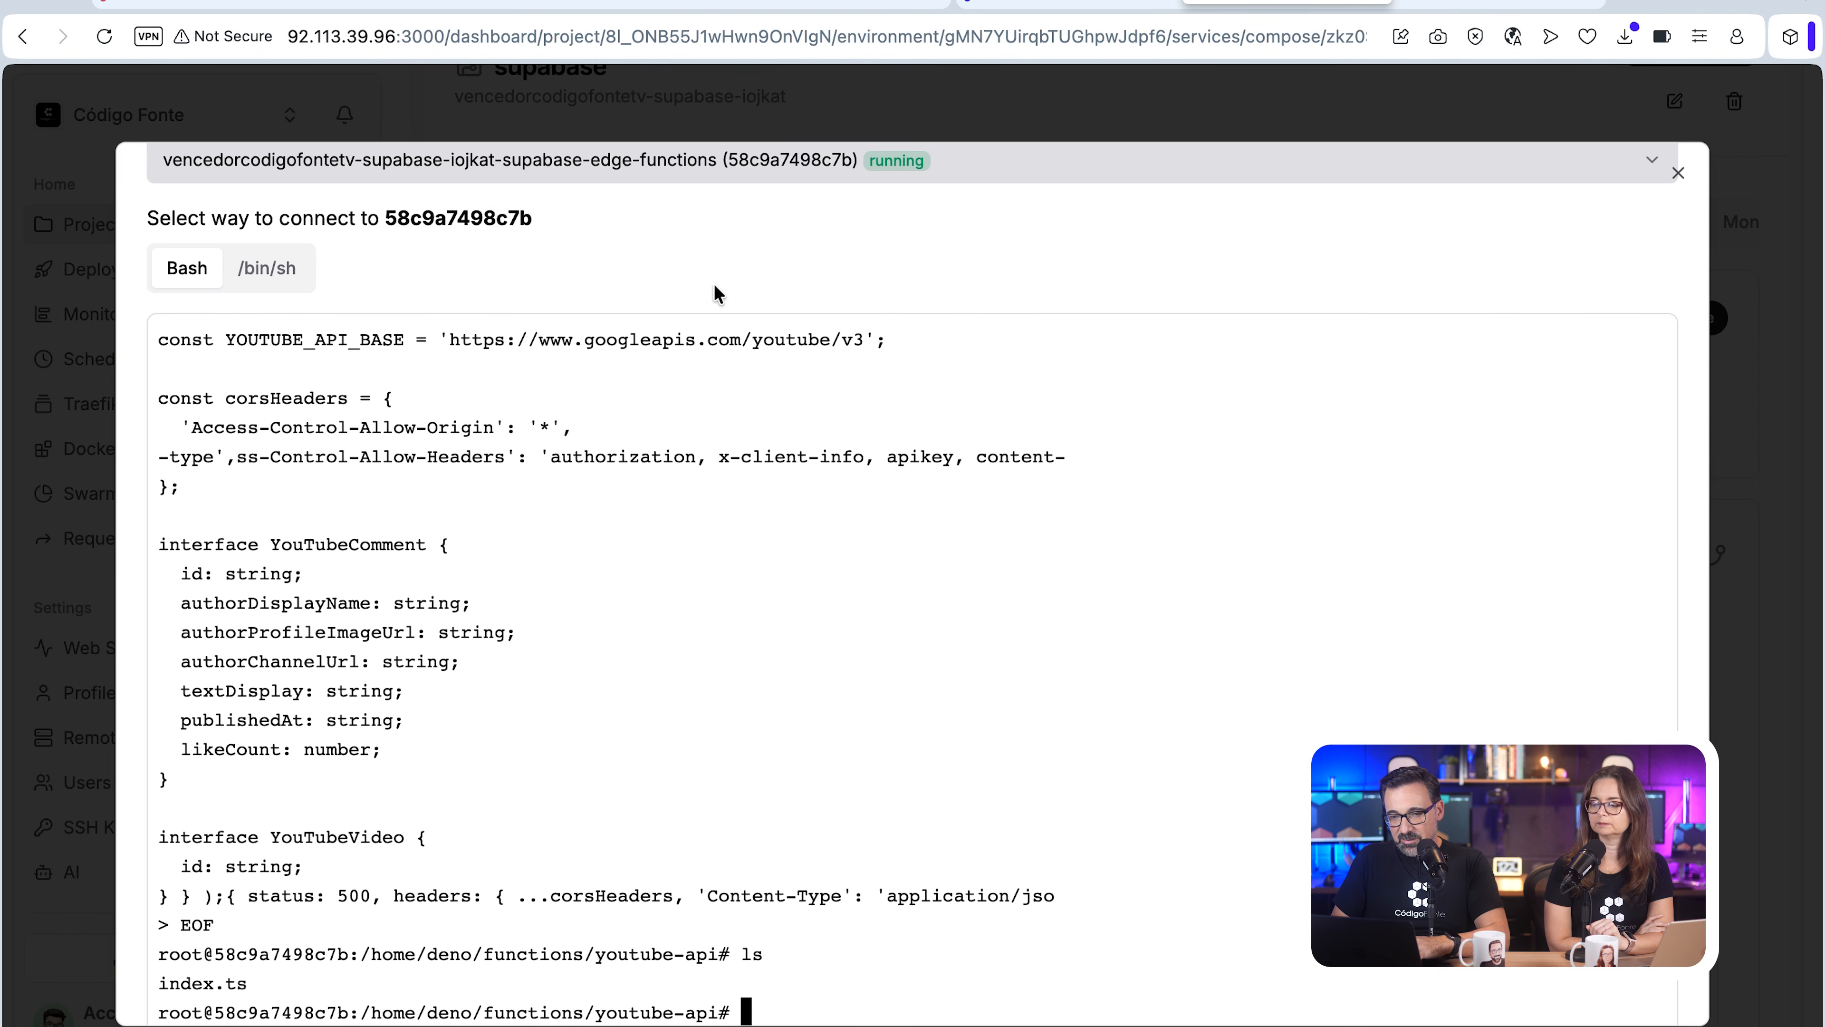
# Step: Open the youtube-api function in the self-hosted Supabase dashboard and review its code
pyautogui.click(1419, 2)
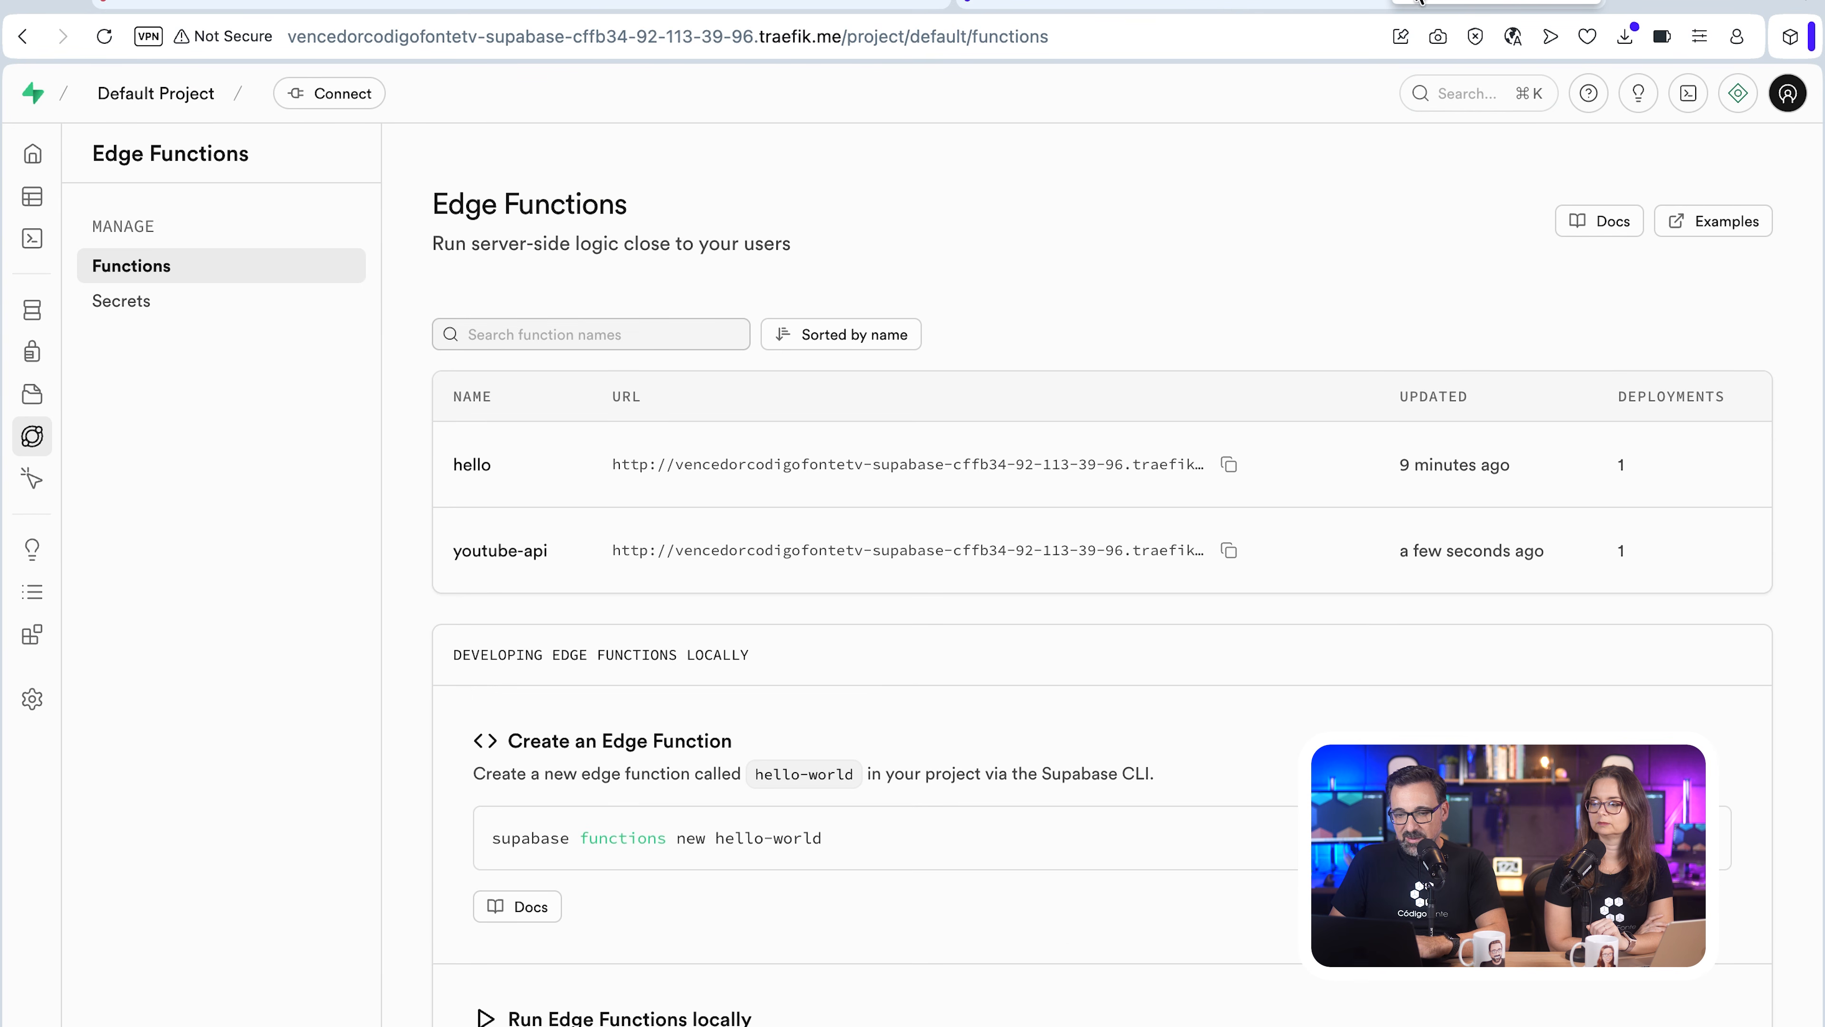
pyautogui.click(503, 557)
pyautogui.click(532, 274)
pyautogui.scroll(-20, 883, 575)
pyautogui.scroll(2, 883, 575)
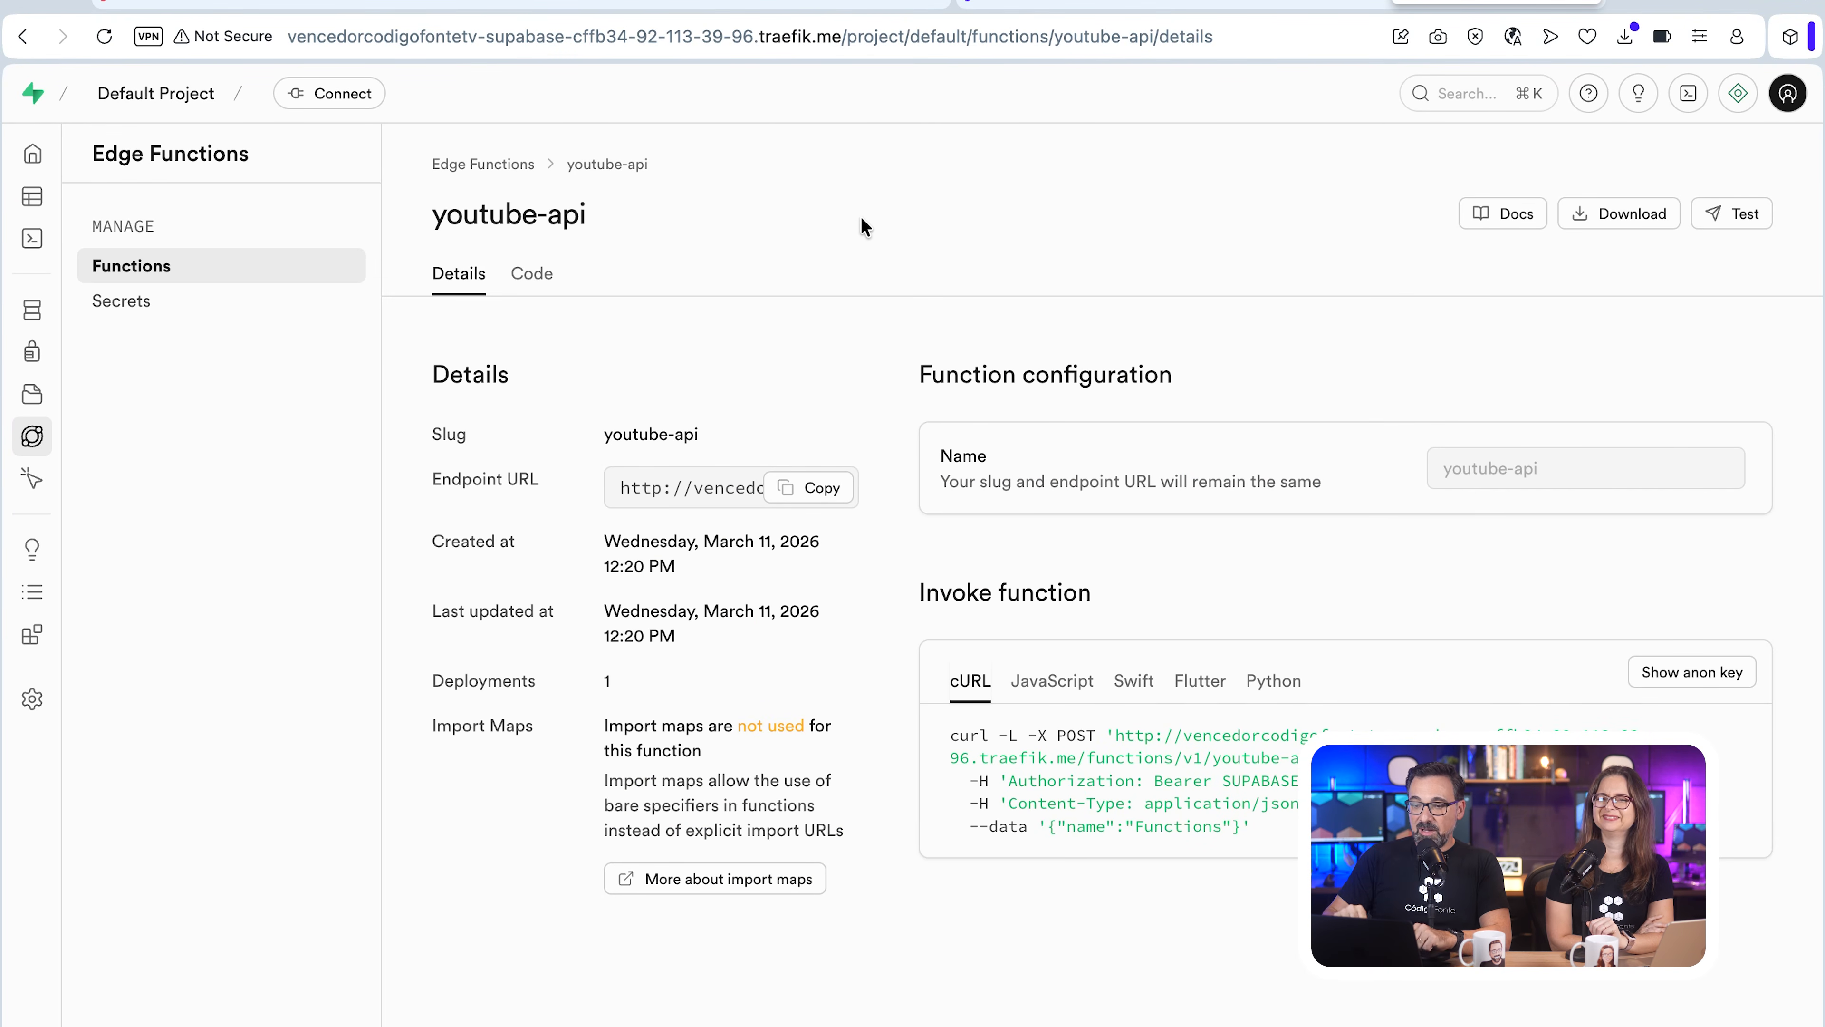
# Step: Test the youtube-api function with a POST request whose body is {"action":"getLatestVideo"}
pyautogui.click(1730, 220)
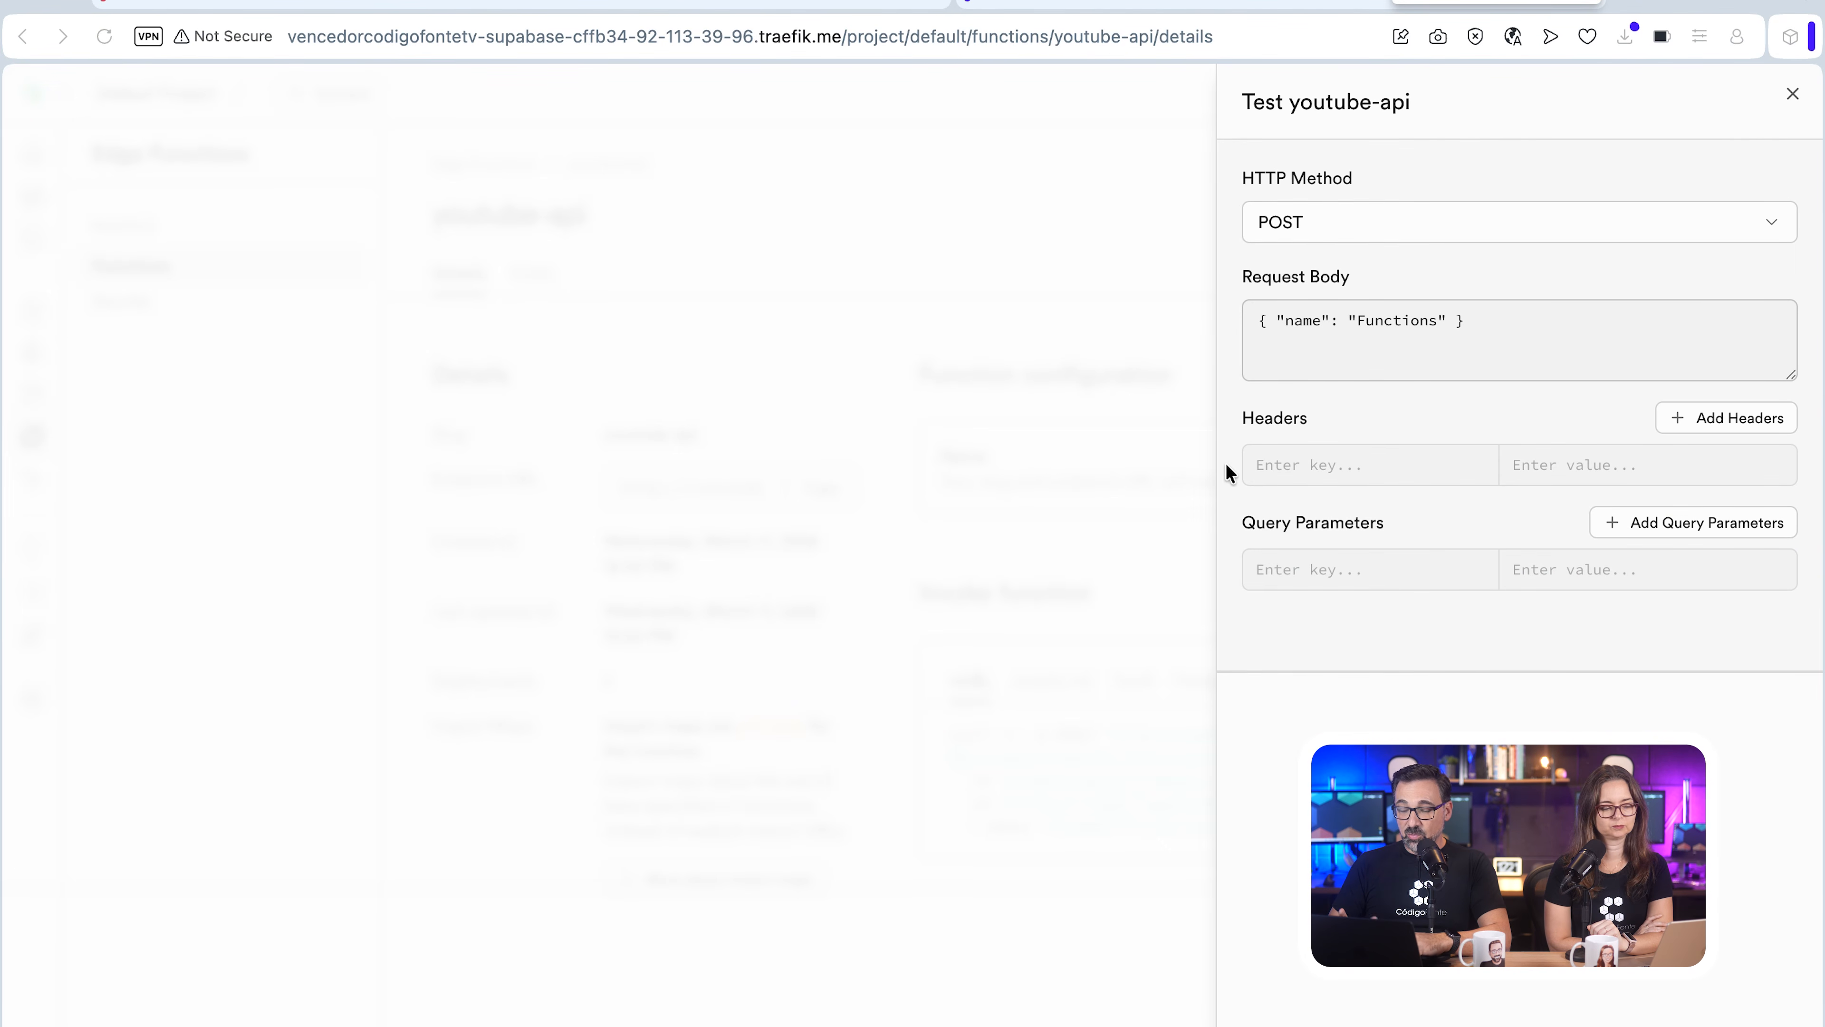
pyautogui.moveTo(1467, 320); pyautogui.dragTo(1031, 332)
pyautogui.write('{"action":"getLatestVideo"}')
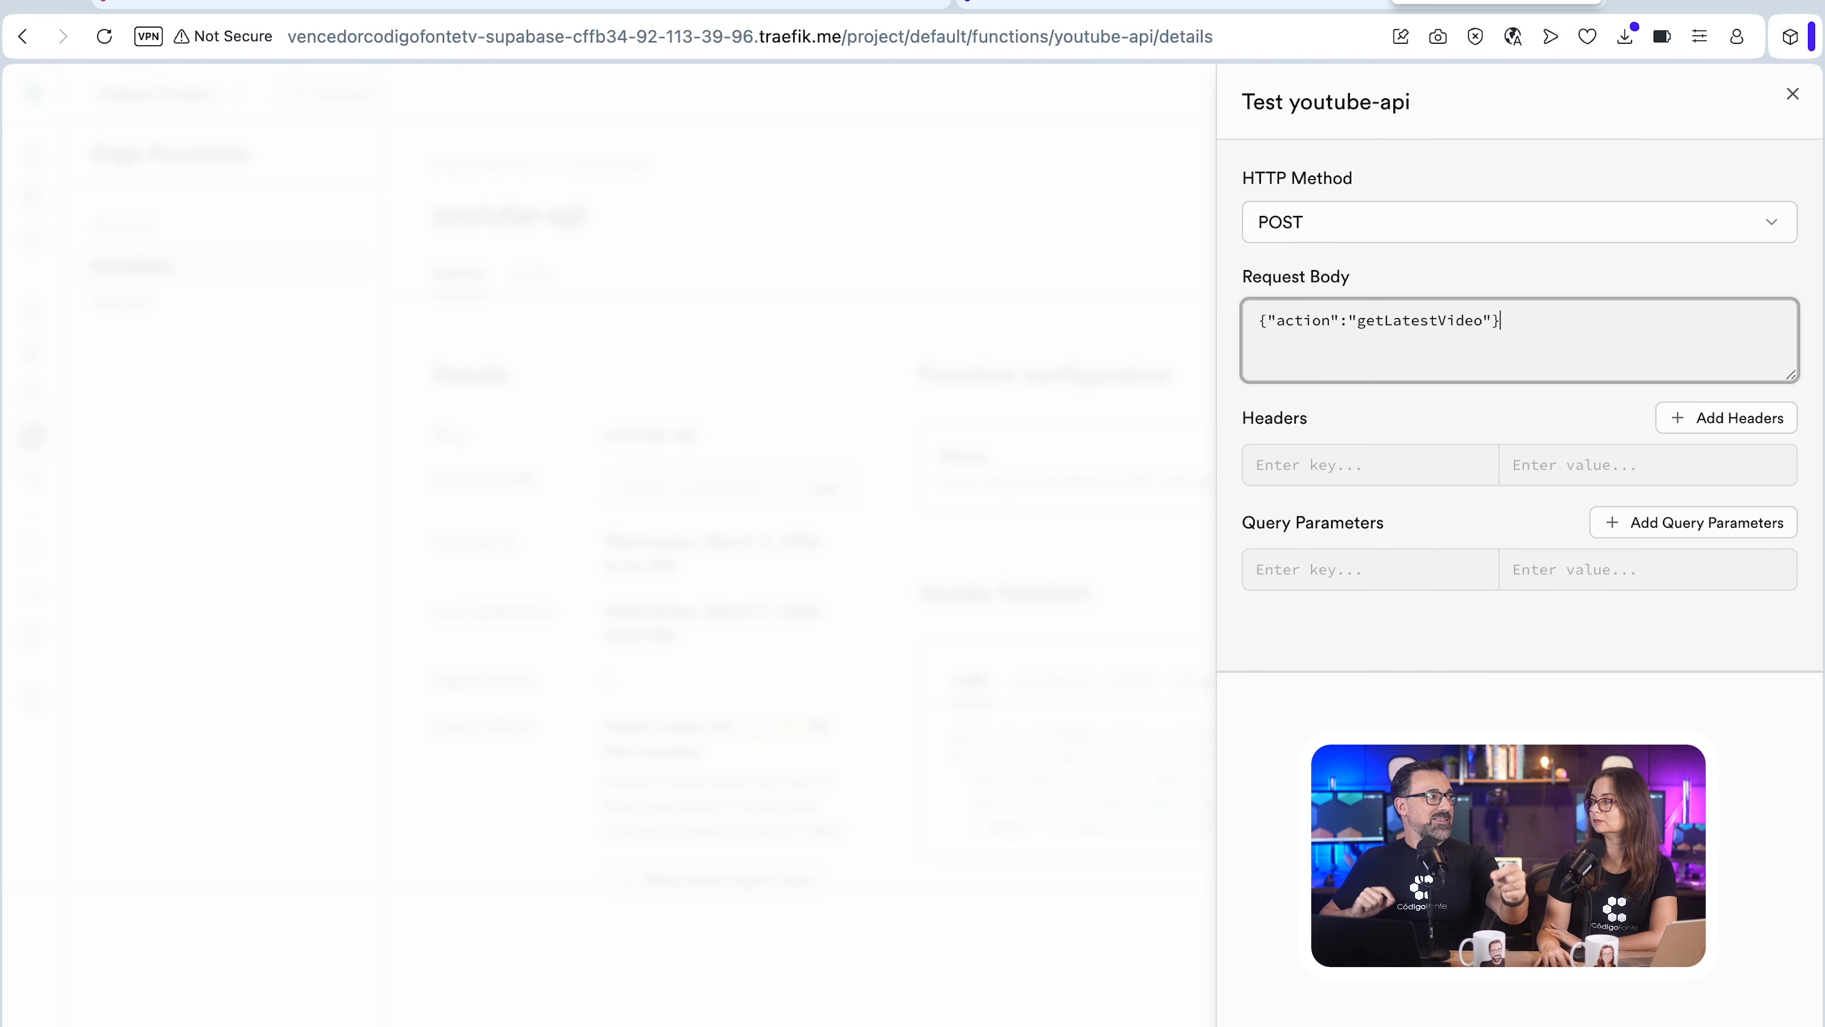
pyautogui.press('super+Return')
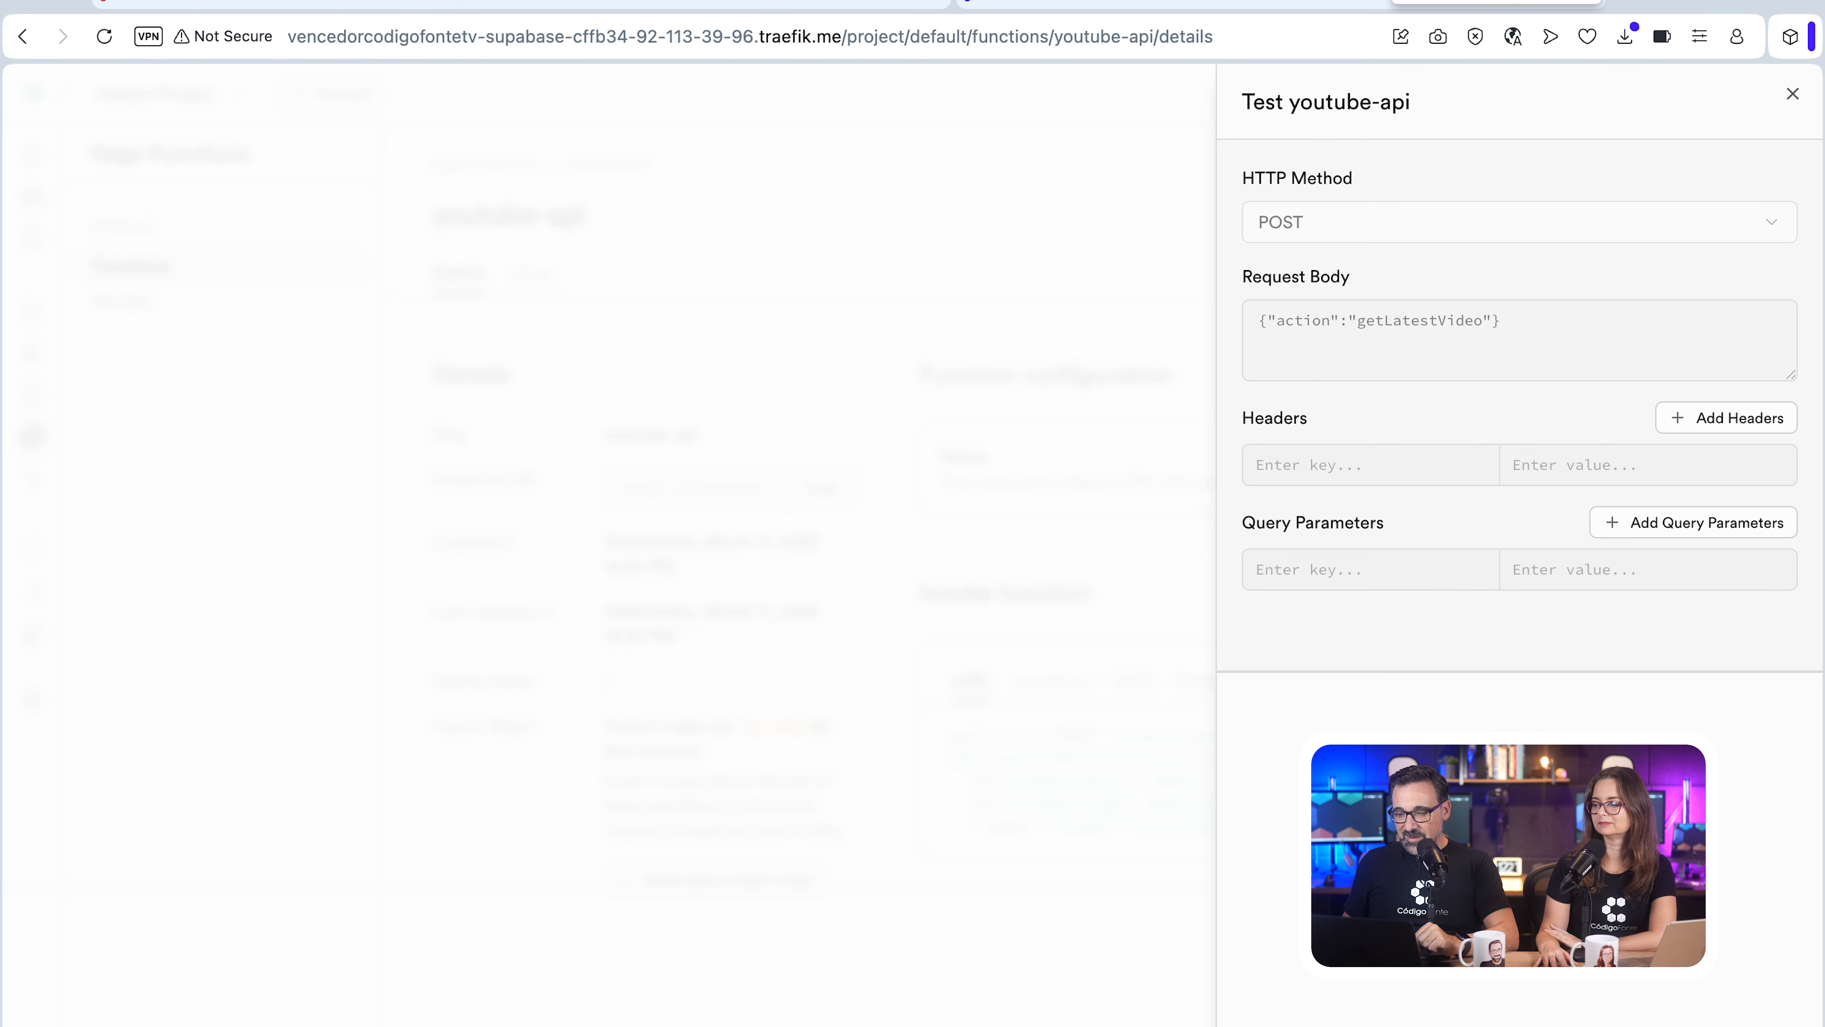